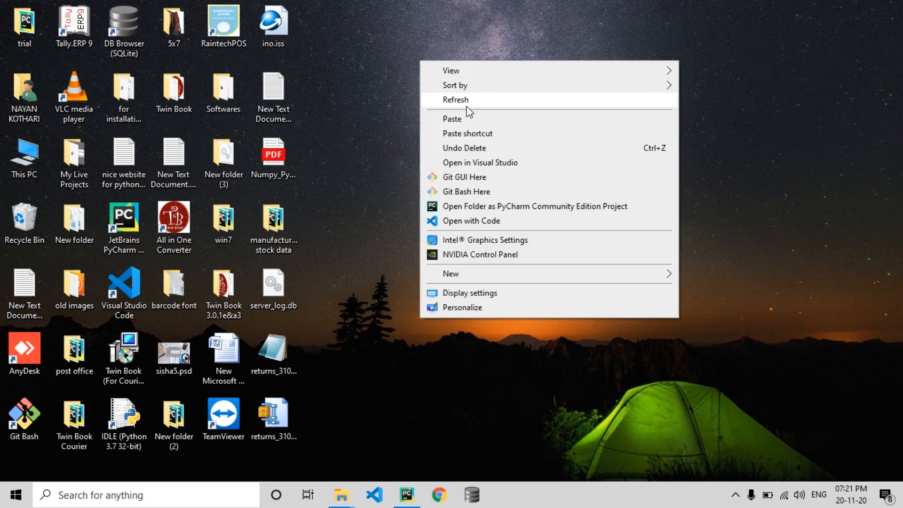
pyautogui.rightClick(467, 106)
pyautogui.click(500, 146)
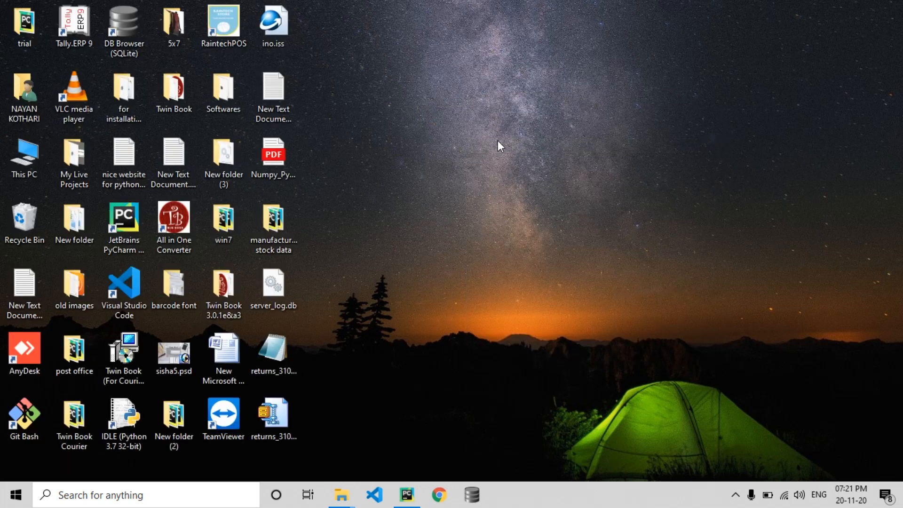
pyautogui.rightClick(447, 114)
pyautogui.click(488, 152)
# Copy the Twin Book 3.0.1e&a3.exe installer from the Downloads folder to the desktop.
pyautogui.doubleClick(22, 91)
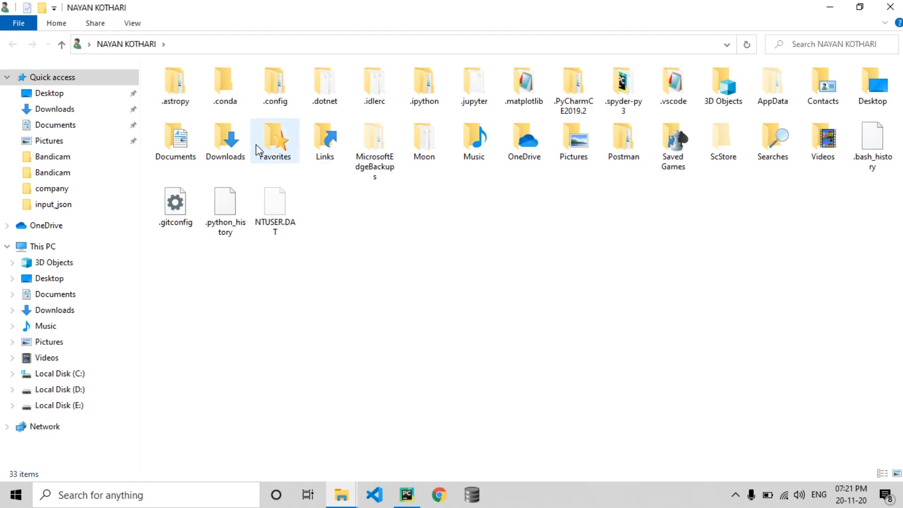
pyautogui.doubleClick(226, 141)
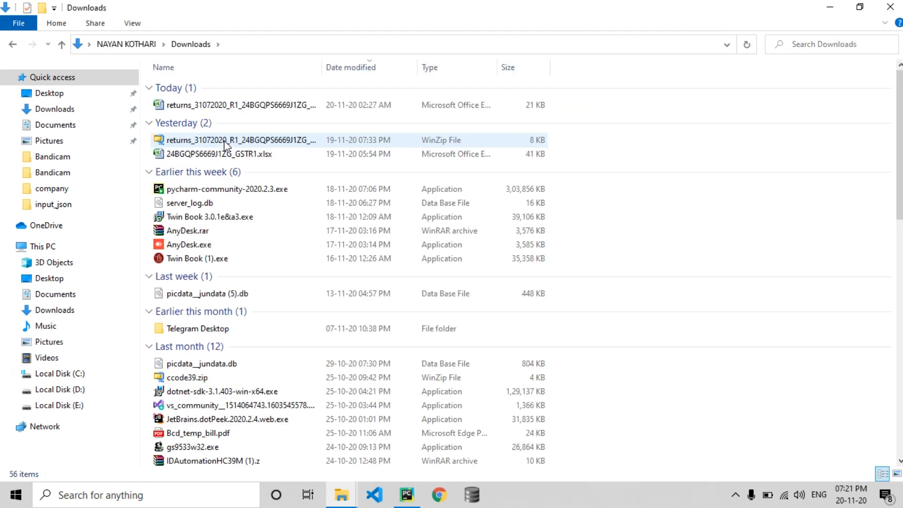
pyautogui.click(216, 218)
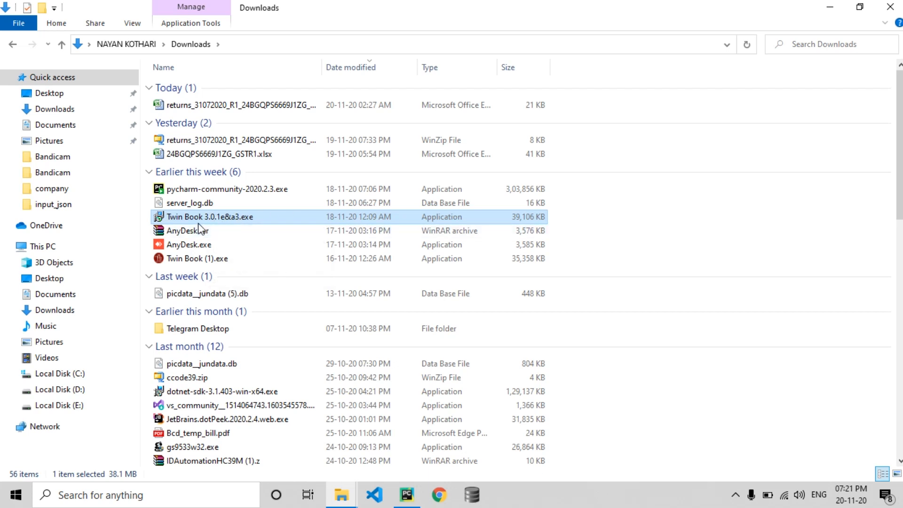
pyautogui.doubleClick(193, 216)
pyautogui.rightClick(193, 216)
pyautogui.click(240, 374)
pyautogui.press('super+d')
pyautogui.rightClick(456, 67)
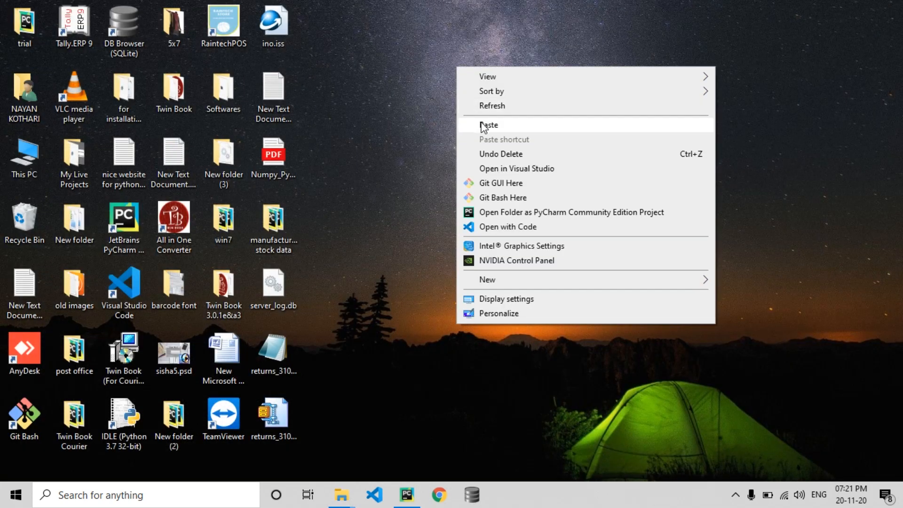
pyautogui.click(483, 126)
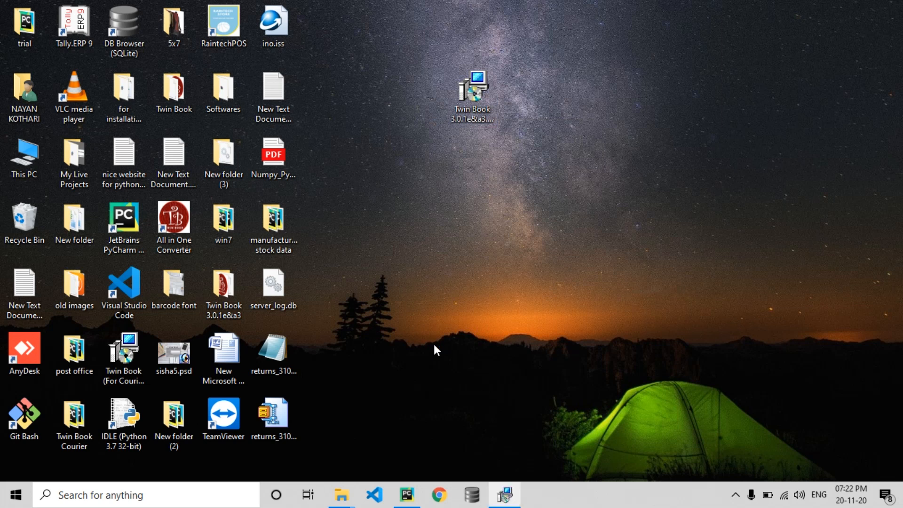
# Choose English as the language for the Twin Book installation.
pyautogui.click(535, 252)
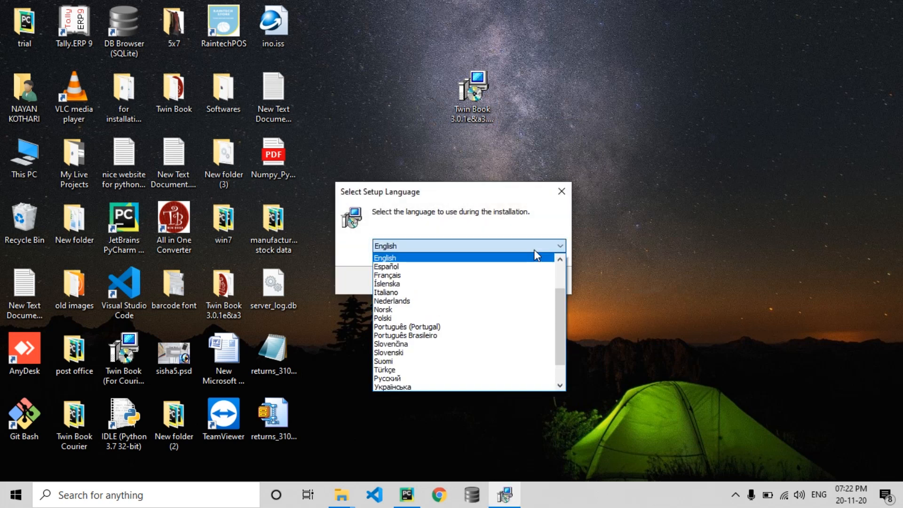
pyautogui.click(489, 256)
pyautogui.click(492, 281)
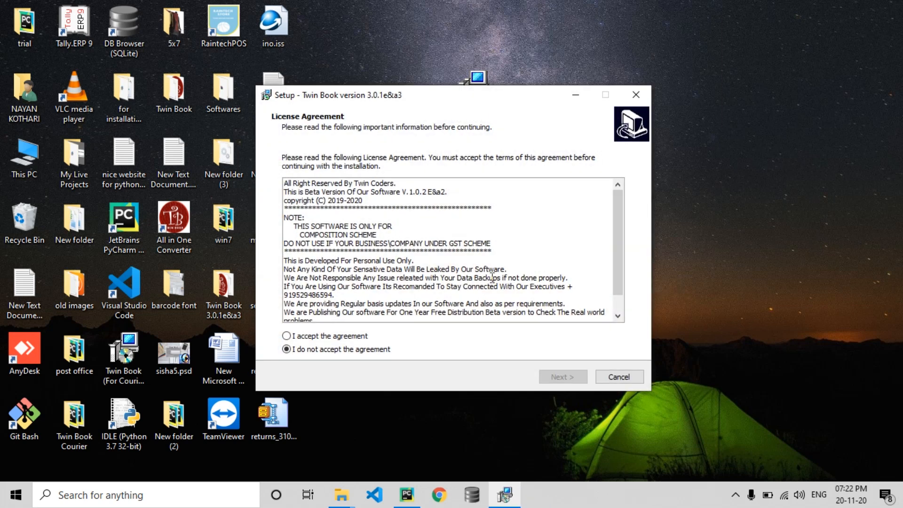
# Accept the Twin Book license agreement and continue past the developer information to the destination selection.
pyautogui.click(343, 336)
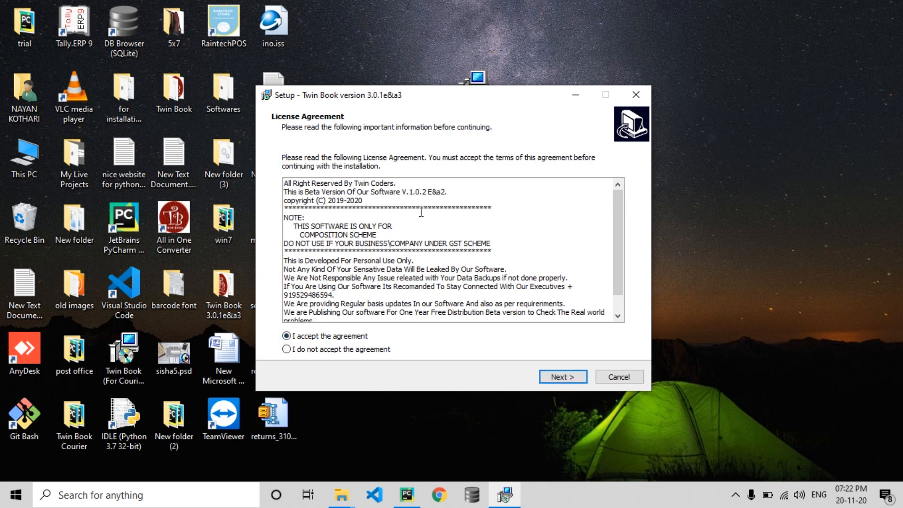
pyautogui.moveTo(287, 181); pyautogui.dragTo(425, 323)
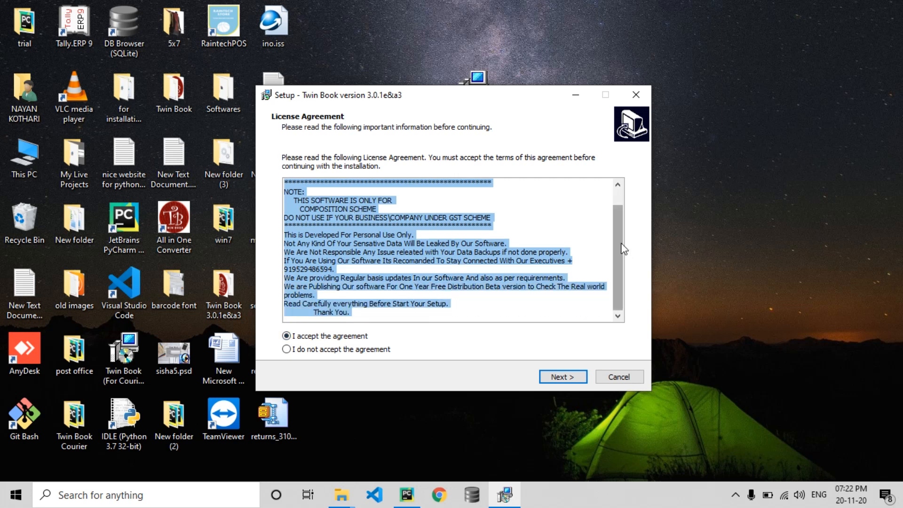
pyautogui.scroll(1, 624, 248)
pyautogui.click(546, 382)
pyautogui.moveTo(397, 207); pyautogui.dragTo(280, 202)
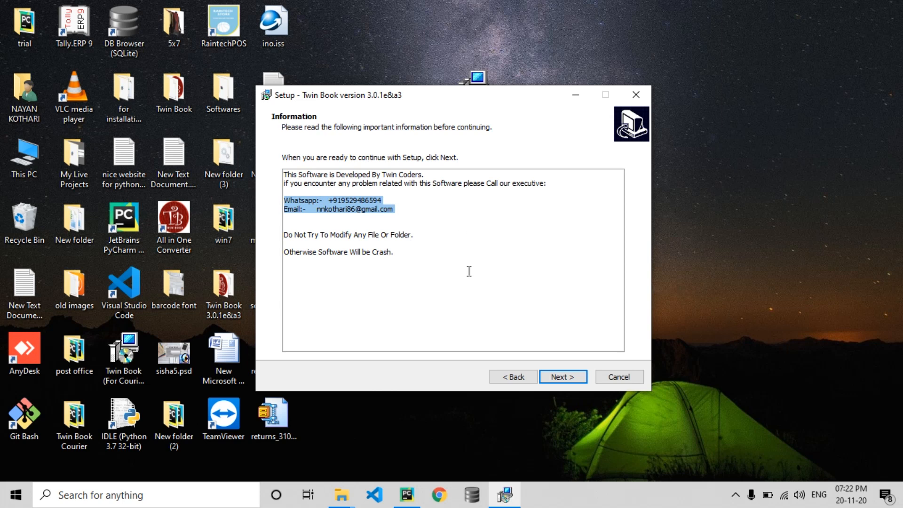
pyautogui.click(567, 375)
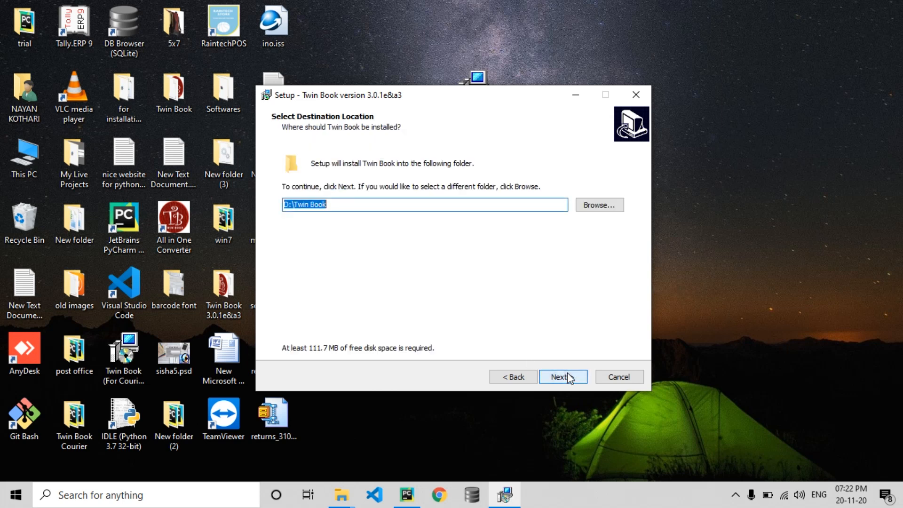
pyautogui.click(595, 212)
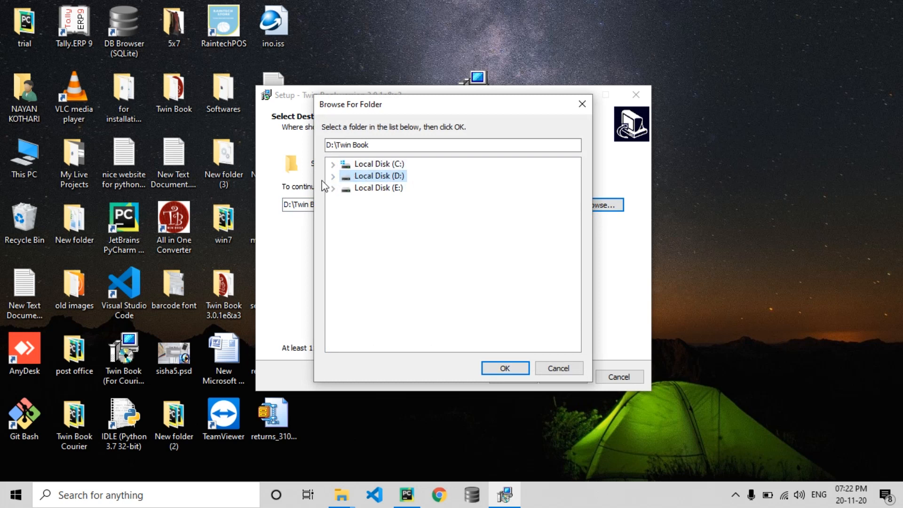
pyautogui.click(333, 176)
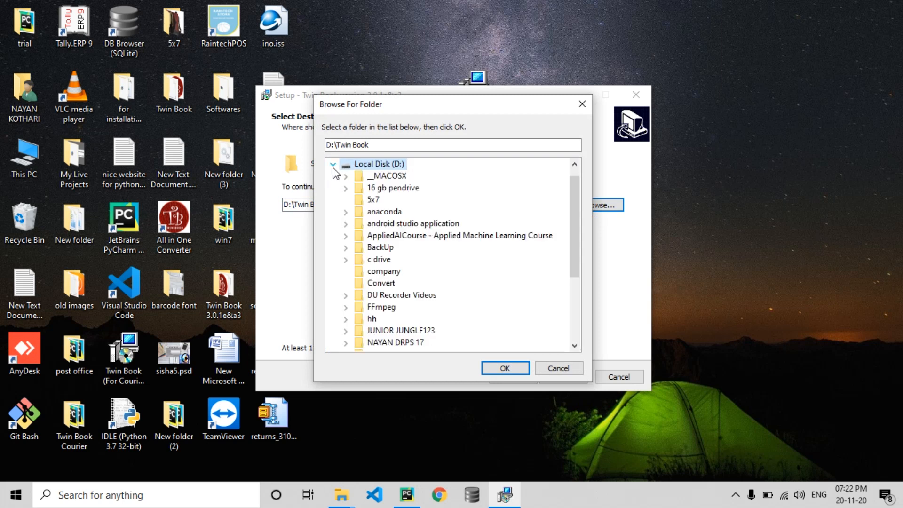
pyautogui.click(579, 106)
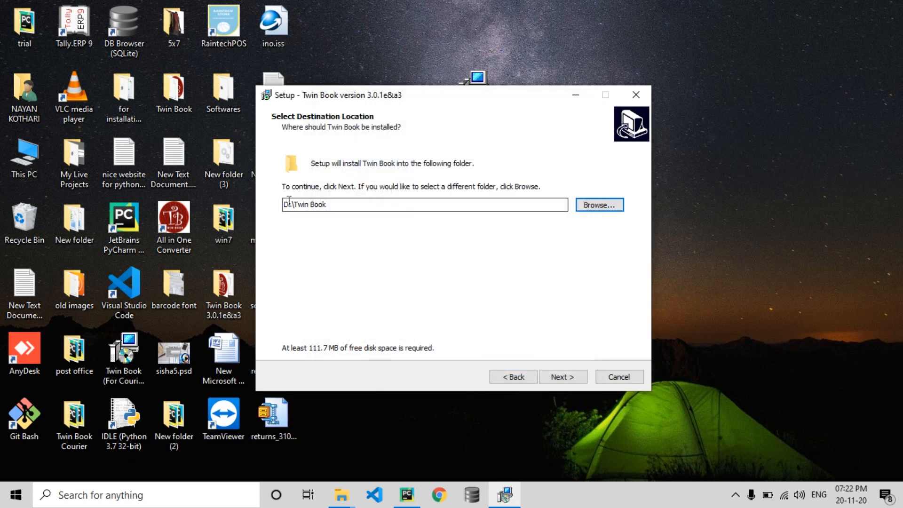
# Install Twin Book into D:\Twin Book with a desktop shortcut.
pyautogui.click(580, 385)
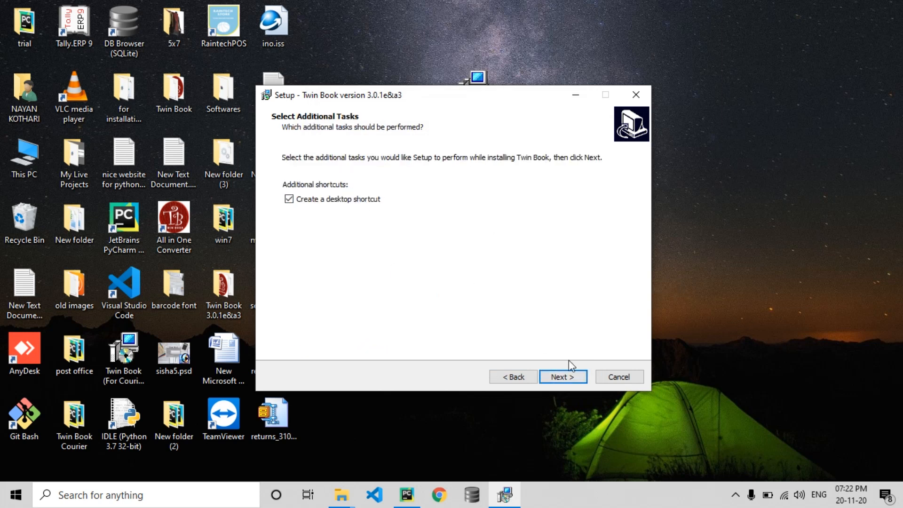
pyautogui.click(568, 380)
pyautogui.click(567, 381)
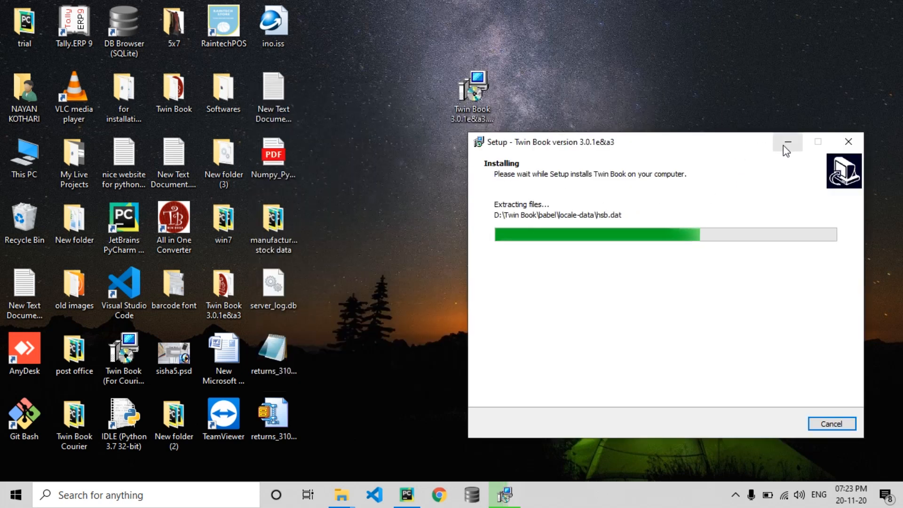
pyautogui.moveTo(761, 145); pyautogui.dragTo(315, 129)
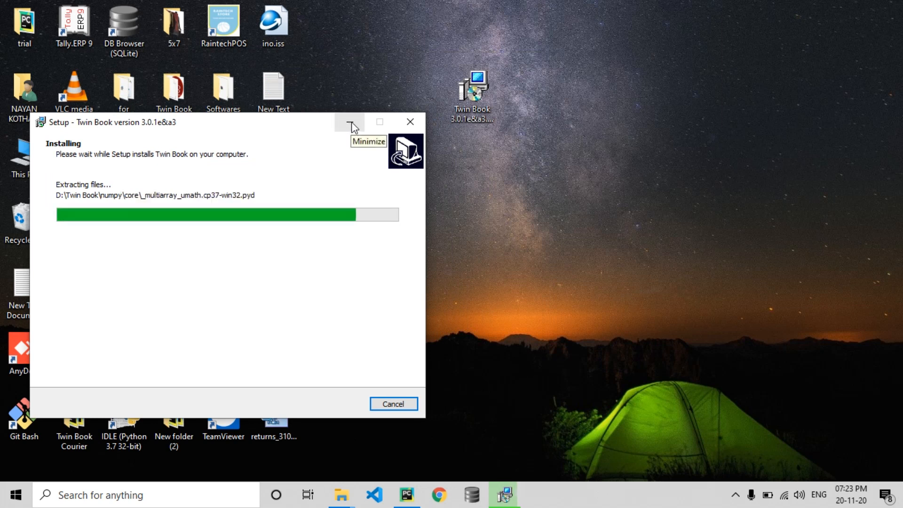
pyautogui.moveTo(284, 125); pyautogui.dragTo(549, 124)
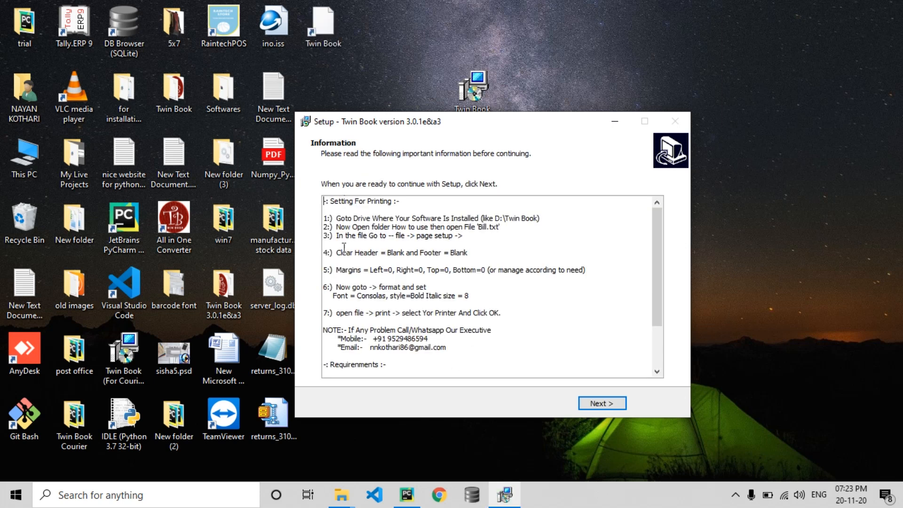
# Review the printing settings and system requirements, and finish the setup without launching Twin Book.
pyautogui.moveTo(328, 202); pyautogui.dragTo(447, 313)
pyautogui.scroll(-3, 661, 329)
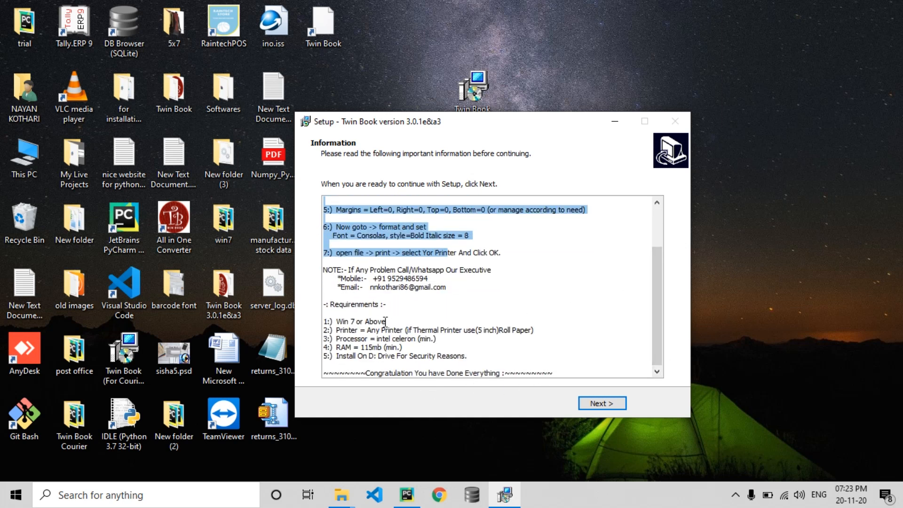
pyautogui.moveTo(391, 322); pyautogui.dragTo(320, 325)
pyautogui.moveTo(431, 356); pyautogui.dragTo(324, 321)
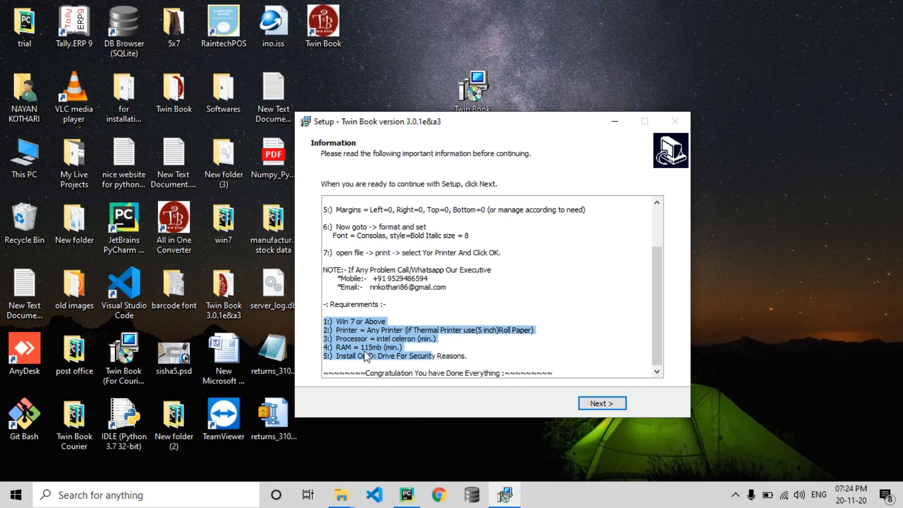
pyautogui.click(450, 353)
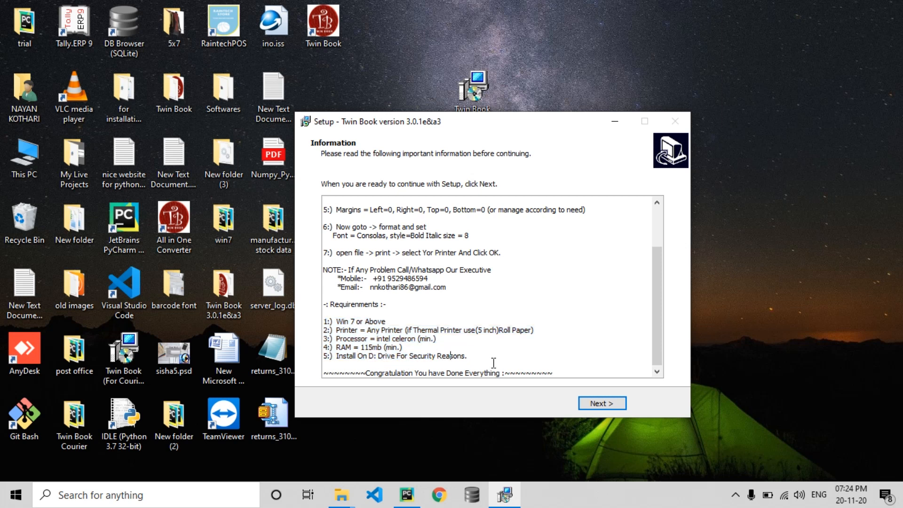
pyautogui.click(594, 408)
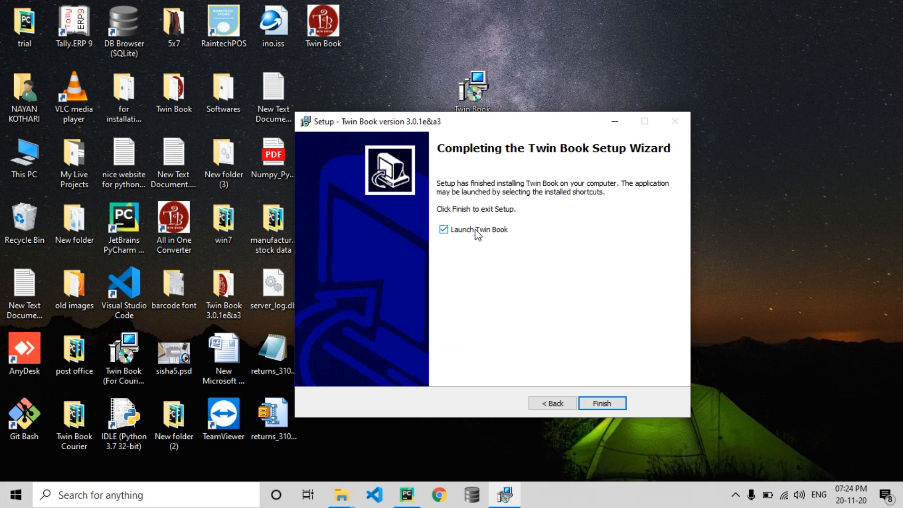
pyautogui.click(460, 232)
pyautogui.click(597, 407)
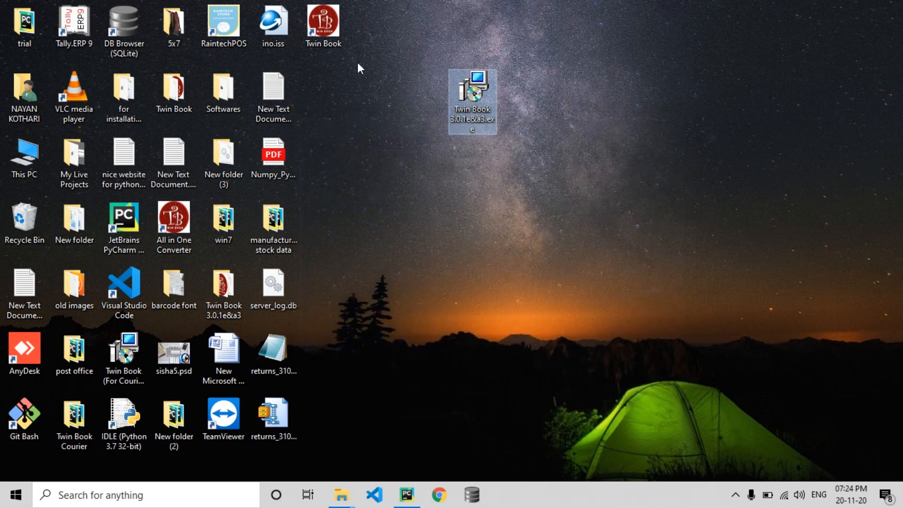
# Open the file location of the Twin Book desktop shortcut.
pyautogui.click(325, 27)
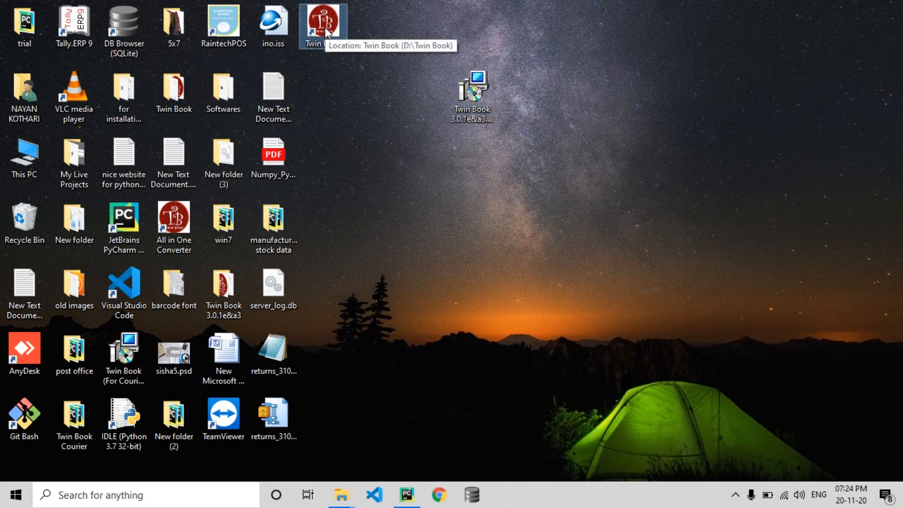
pyautogui.rightClick(323, 13)
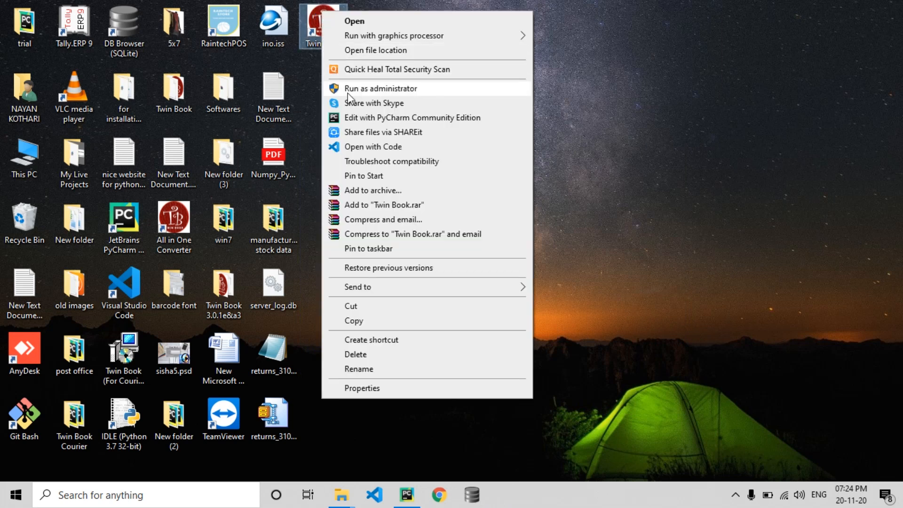
pyautogui.click(358, 54)
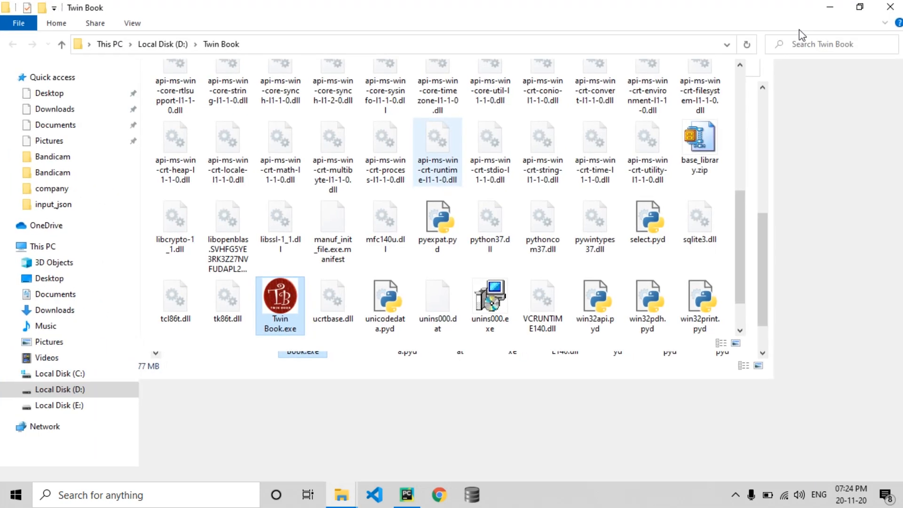
# Inspect the company folder inside manufacturing_data in the Twin Book installation, and minimize the window.
pyautogui.scroll(3, 901, 269)
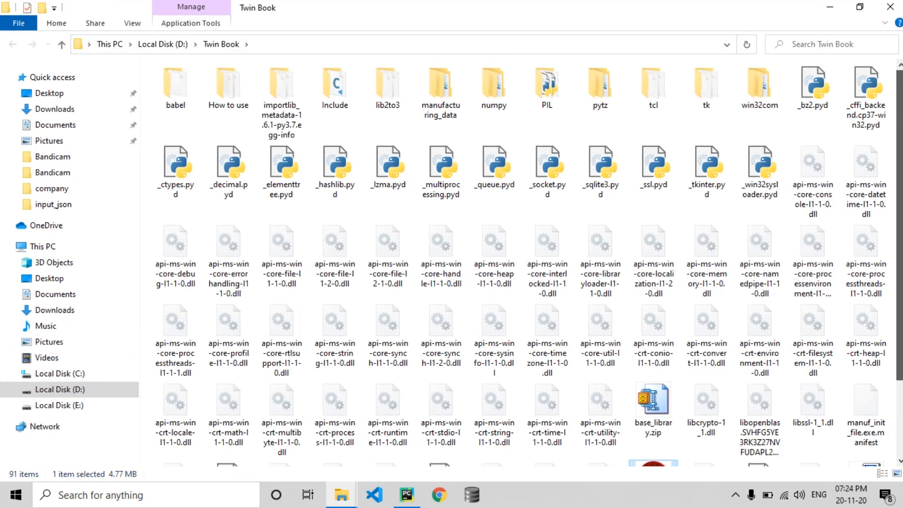
pyautogui.doubleClick(440, 118)
pyautogui.rightClick(300, 149)
pyautogui.click(347, 201)
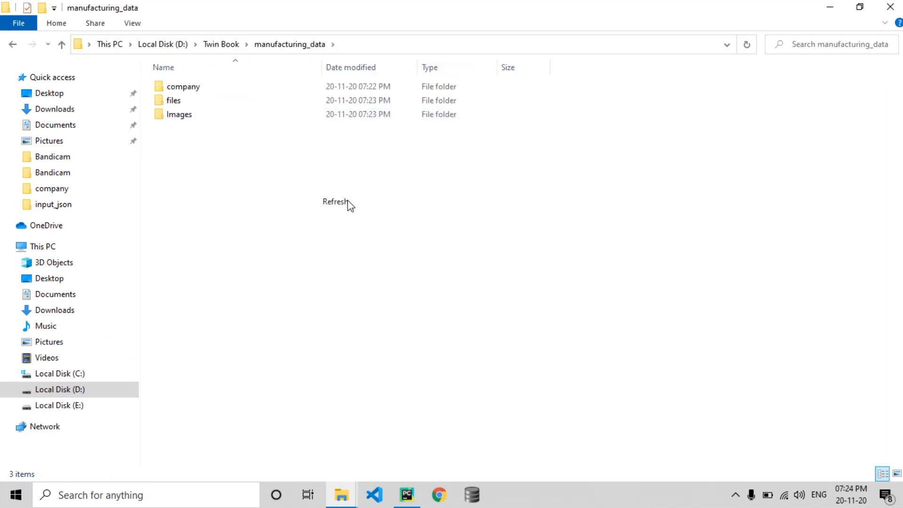
pyautogui.doubleClick(203, 86)
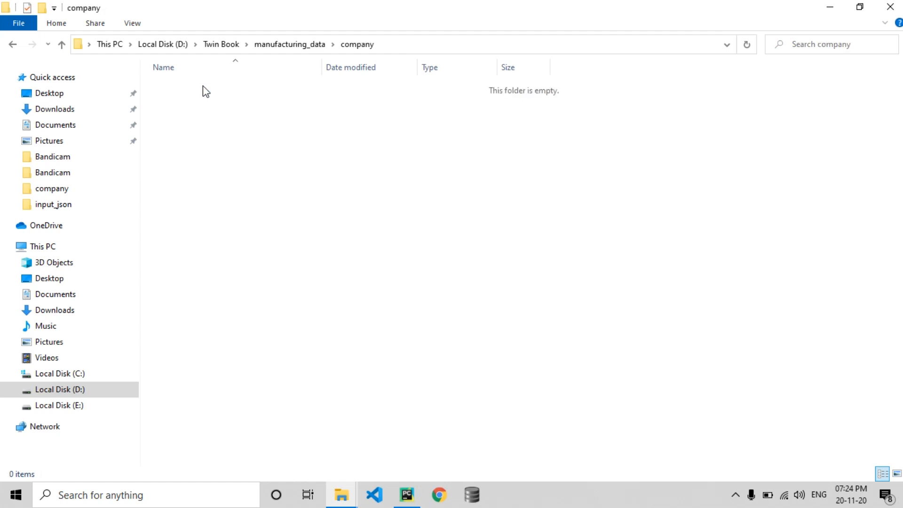
pyautogui.click(831, 7)
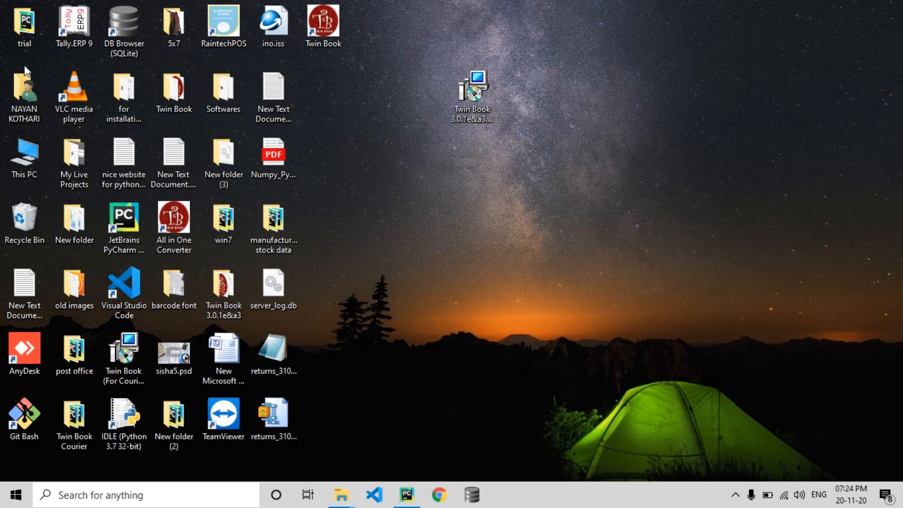
pyautogui.doubleClick(28, 107)
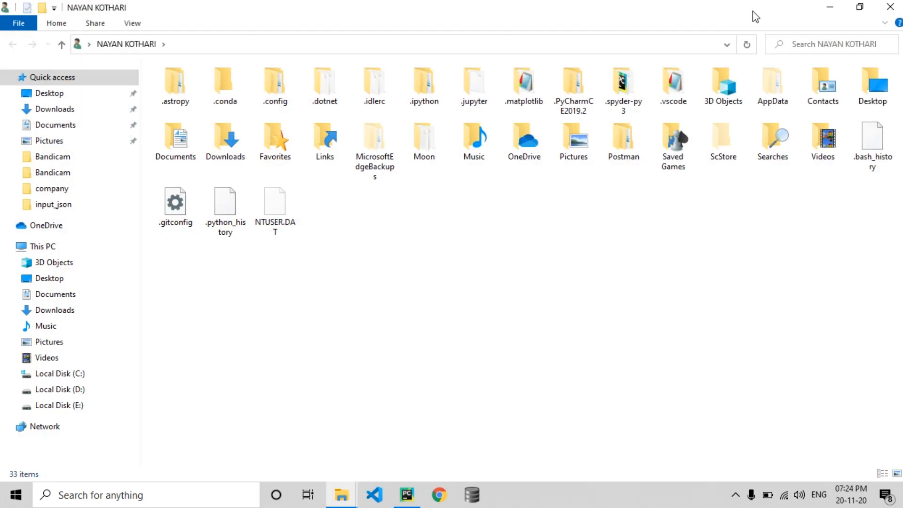
pyautogui.click(891, 7)
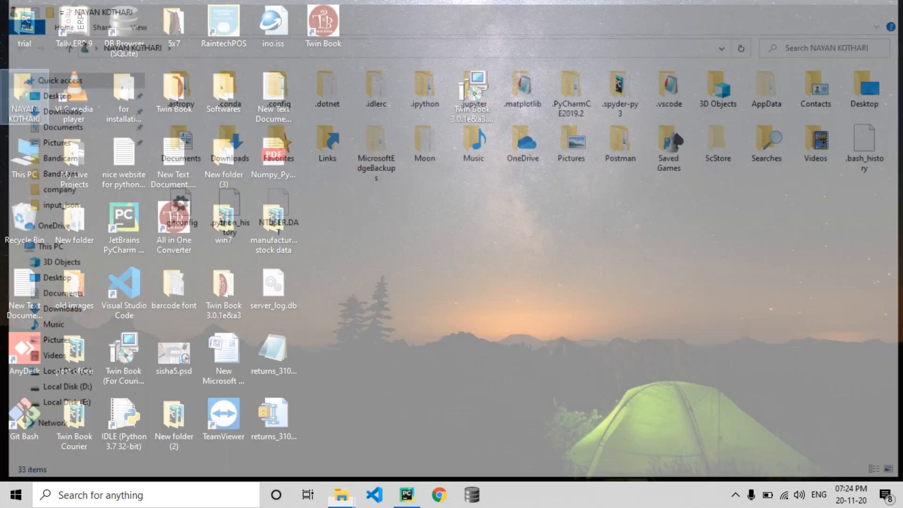
pyautogui.rightClick(311, 172)
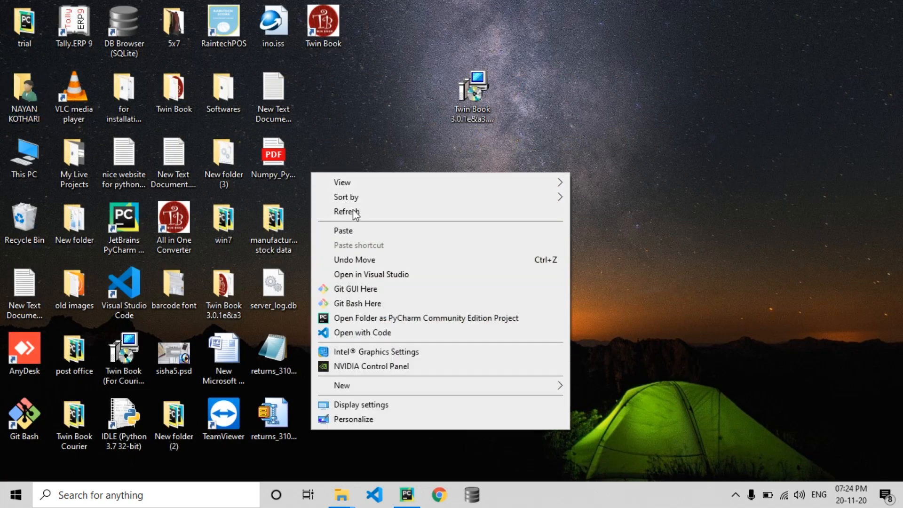
pyautogui.click(342, 210)
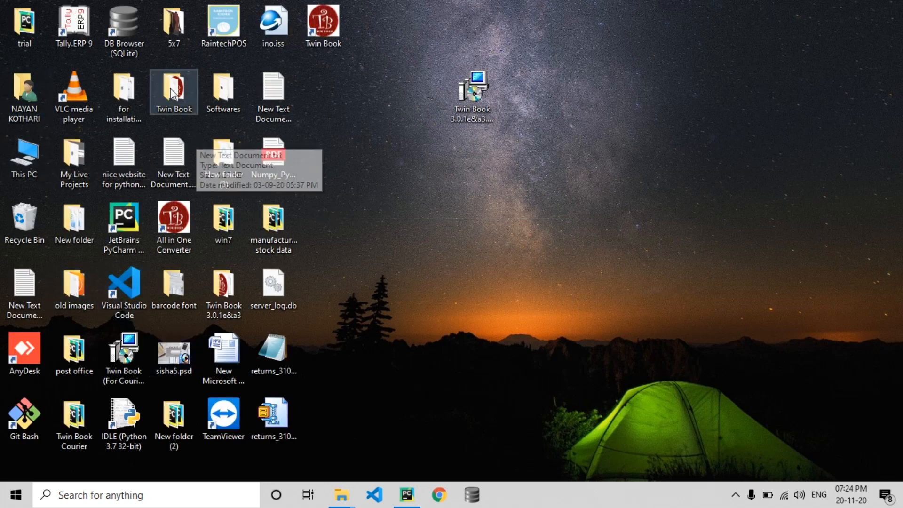
# Copy server_log.db from manufacturing_data\company in the desktop folder Twin Book 3.0.1e&a3, and close the window.
pyautogui.doubleClick(219, 287)
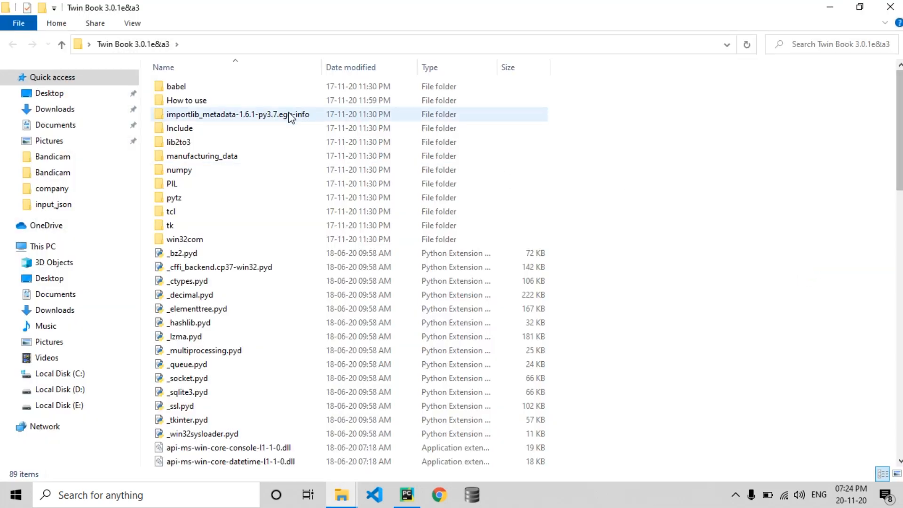
pyautogui.doubleClick(237, 157)
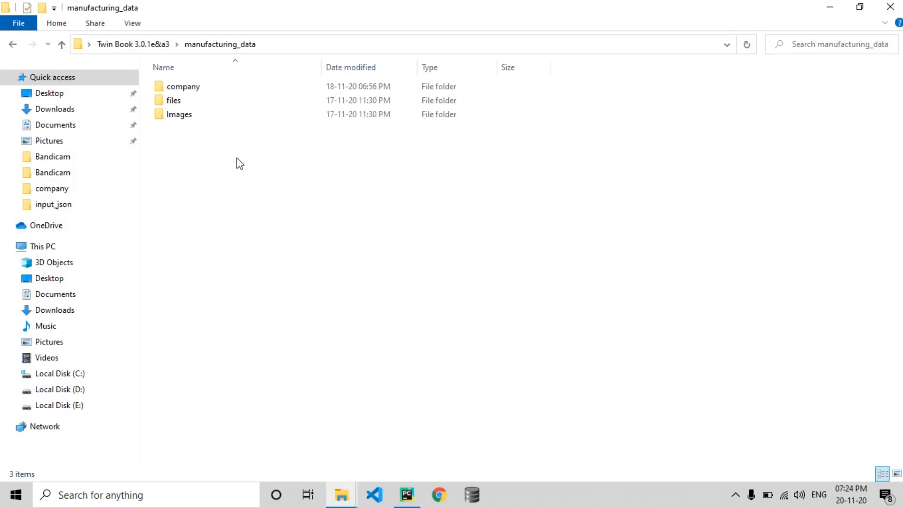
pyautogui.doubleClick(191, 88)
pyautogui.click(203, 105)
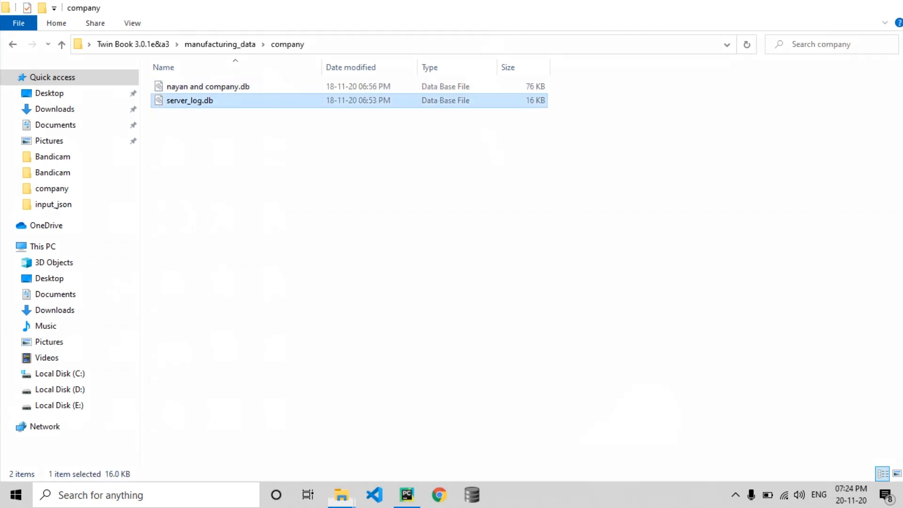
pyautogui.click(891, 6)
# Open the Twin Book installation folder on Local Disk (D:).
pyautogui.doubleClick(26, 172)
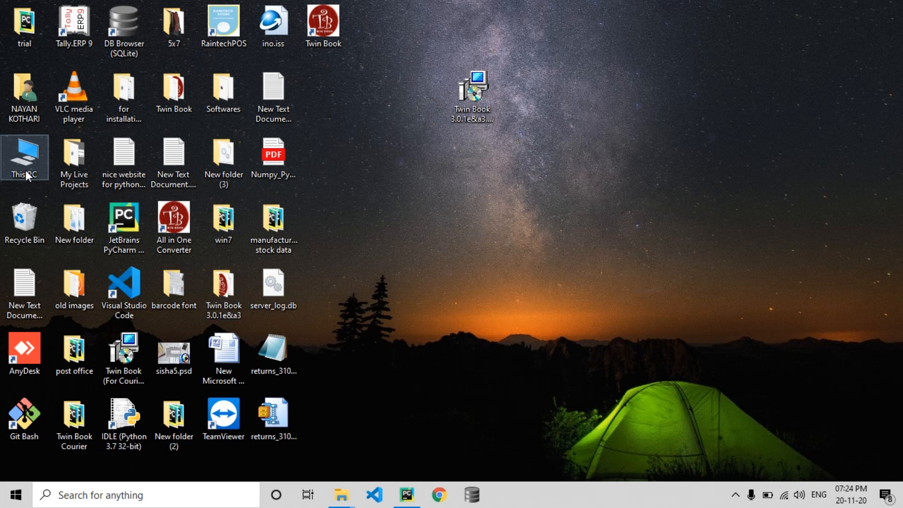
pyautogui.doubleClick(368, 195)
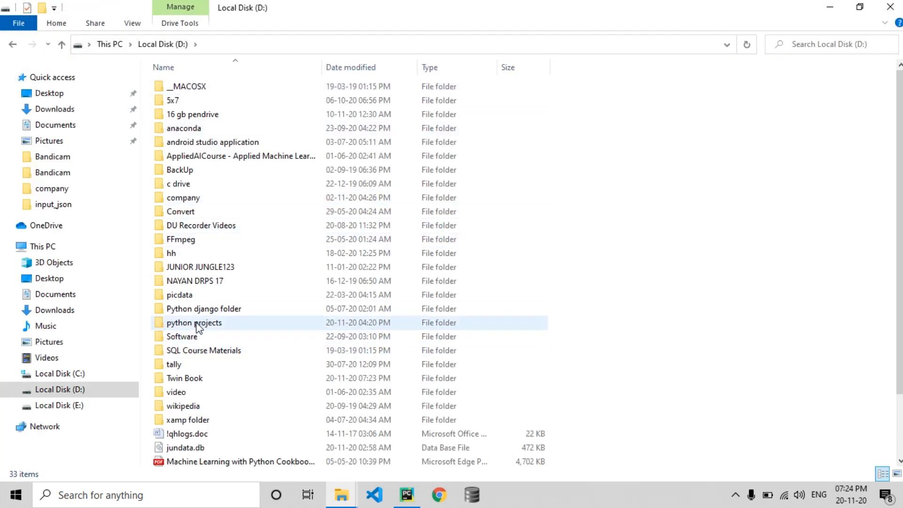
pyautogui.click(196, 379)
pyautogui.doubleClick(196, 380)
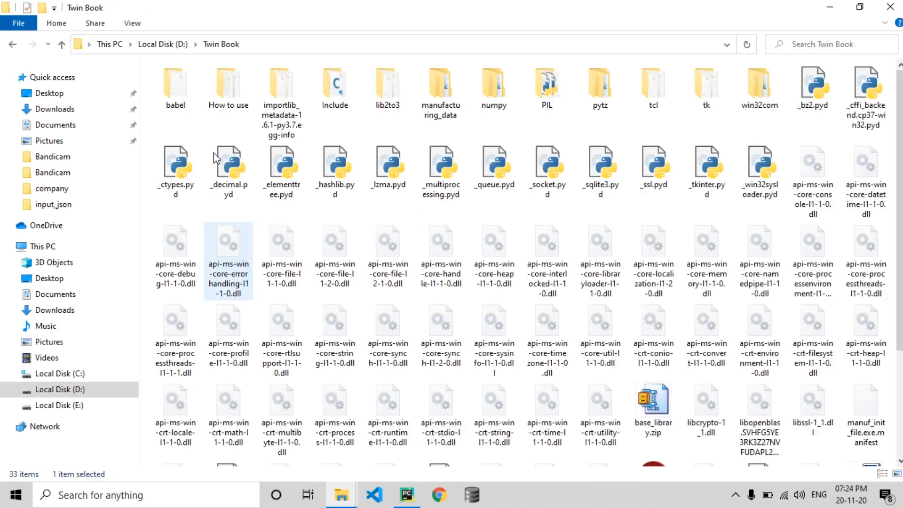
# Check Bill.txt in the How to use folder and return to the Twin Book folder.
pyautogui.doubleClick(213, 102)
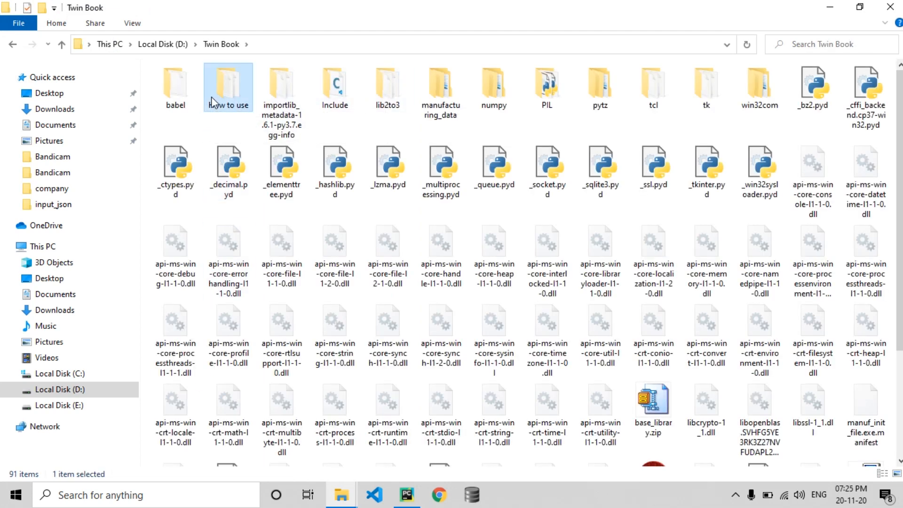
pyautogui.doubleClick(191, 86)
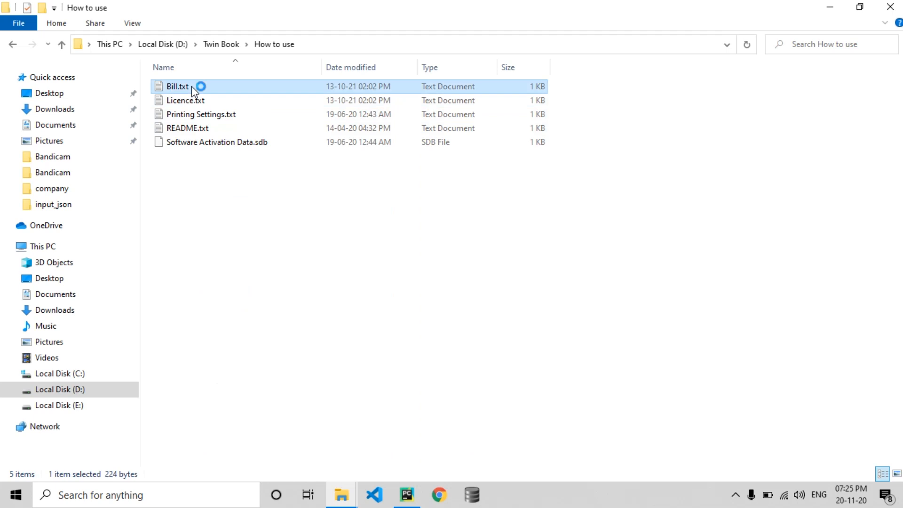
pyautogui.click(793, 42)
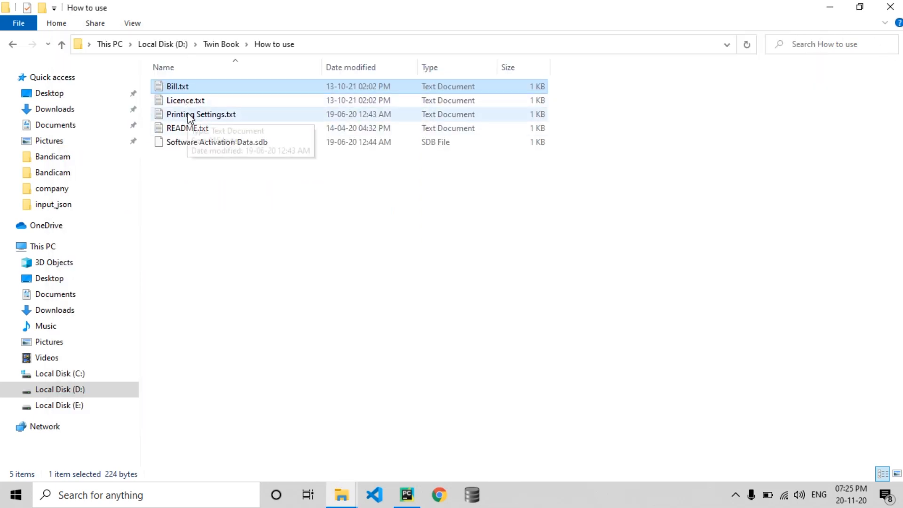
pyautogui.click(13, 44)
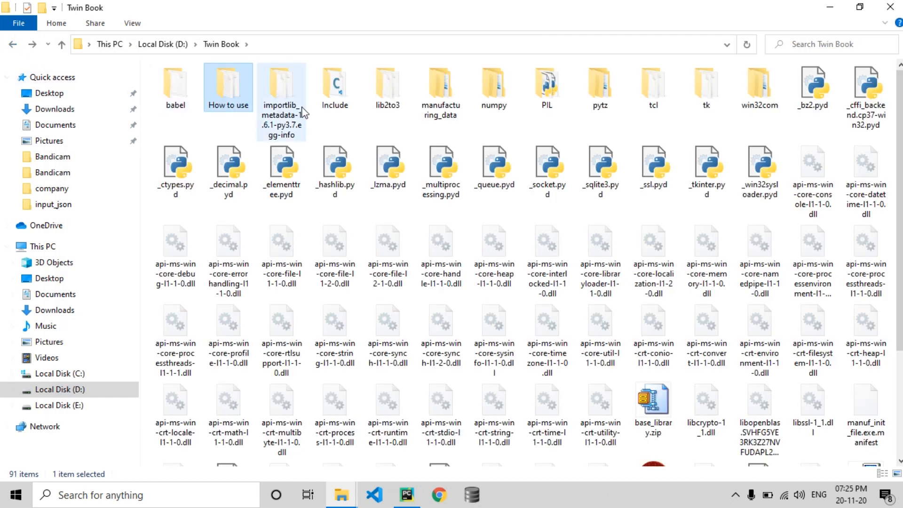
# Paste server_log.db into the manufacturing_data\company folder of the Twin Book installation, and close the window.
pyautogui.doubleClick(451, 101)
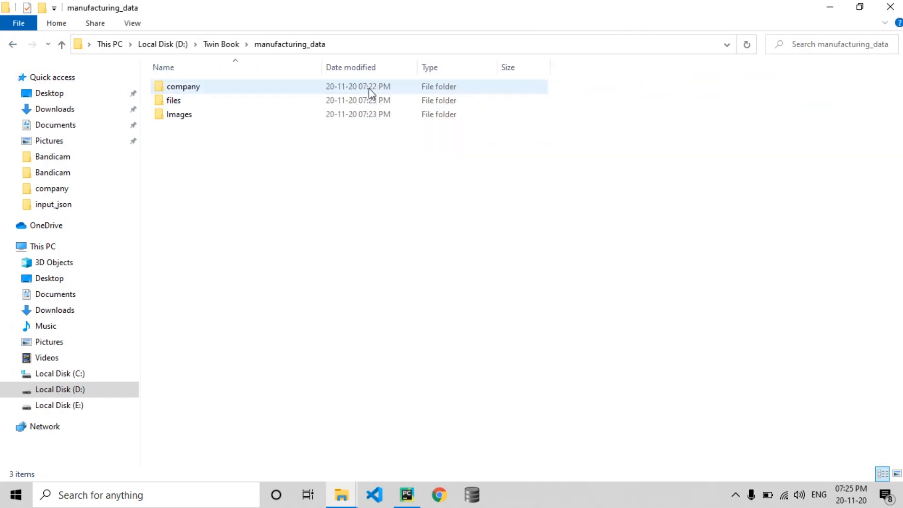
pyautogui.doubleClick(234, 88)
pyautogui.rightClick(253, 139)
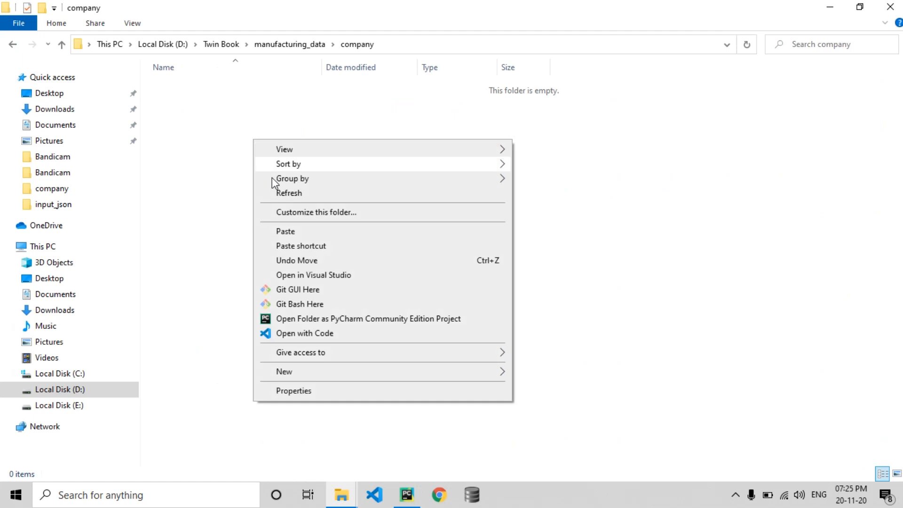
pyautogui.click(296, 229)
pyautogui.click(891, 7)
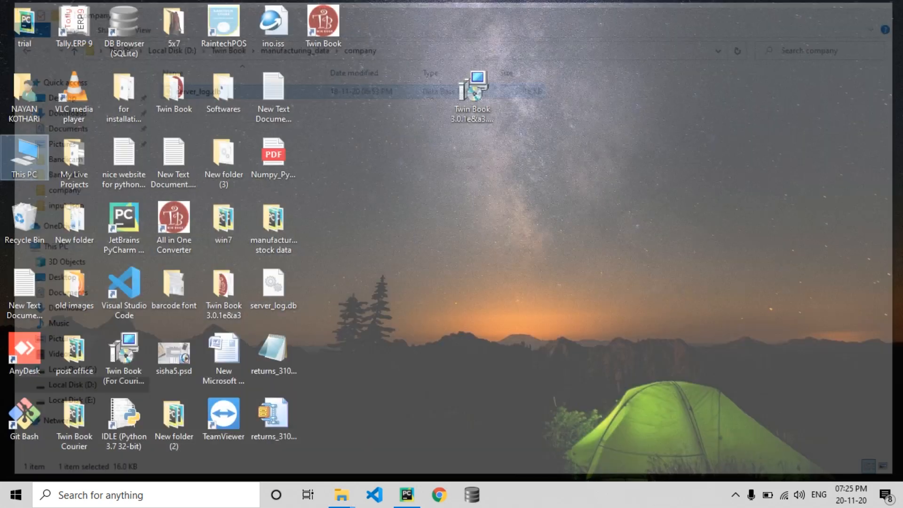
# Launch Twin Book from its desktop shortcut and log in with the user name and account password.
pyautogui.doubleClick(320, 37)
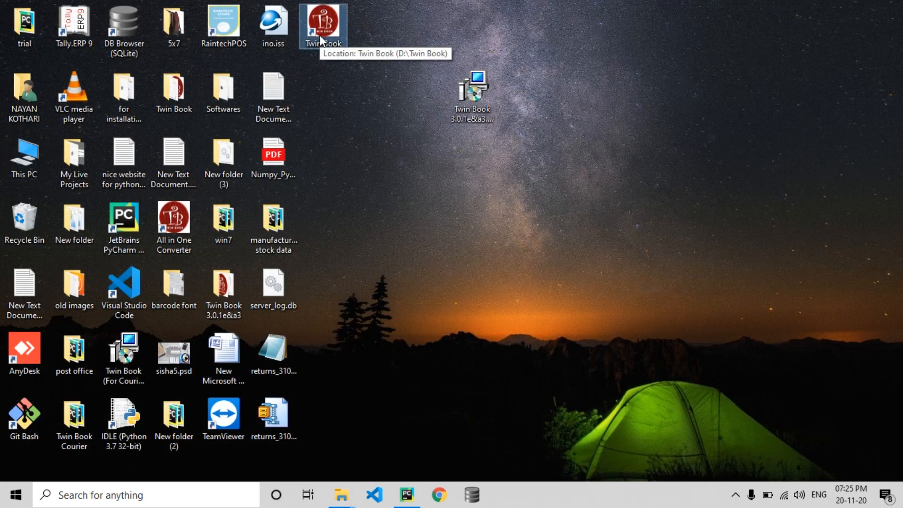
pyautogui.rightClick(319, 34)
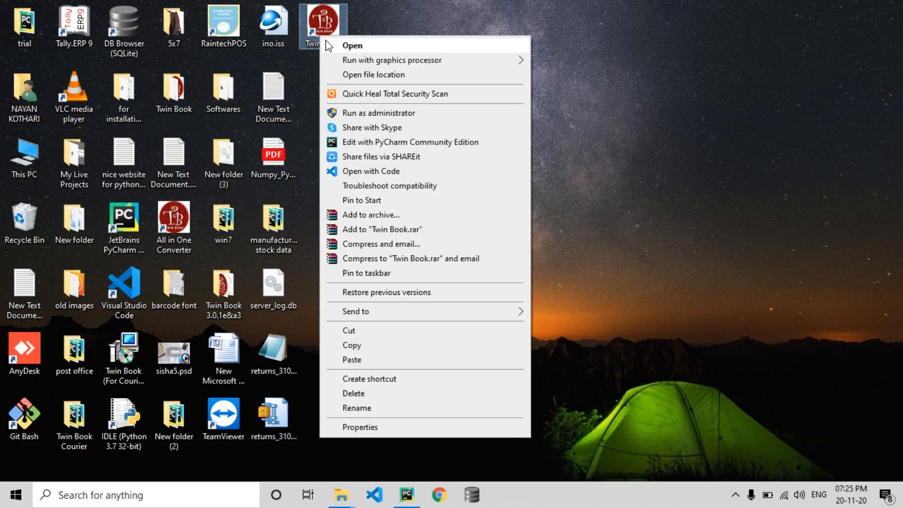
pyautogui.click(344, 46)
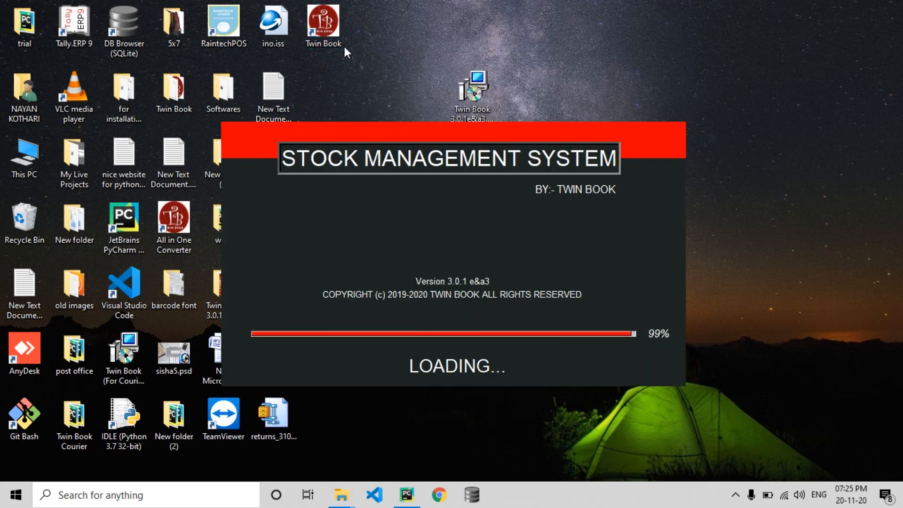
pyautogui.write('nayan')
pyautogui.press('Tab')
pyautogui.write('*****')
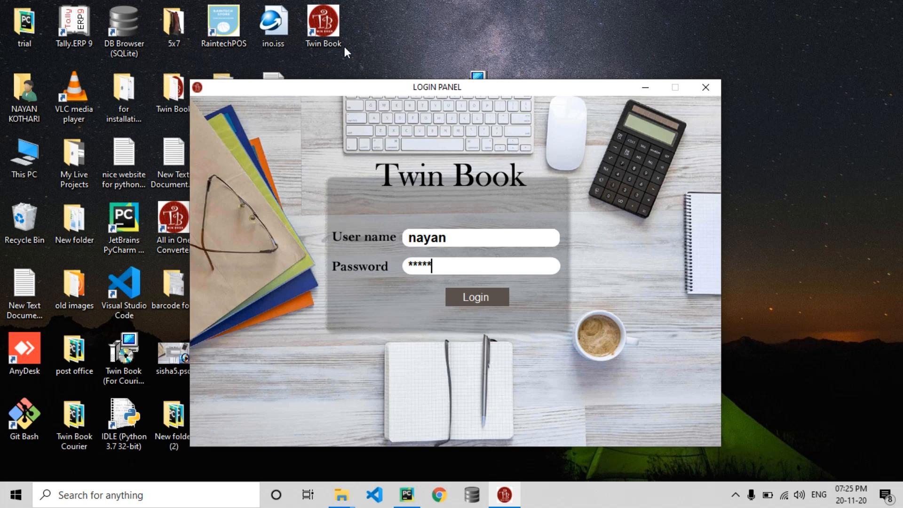
pyautogui.click(345, 47)
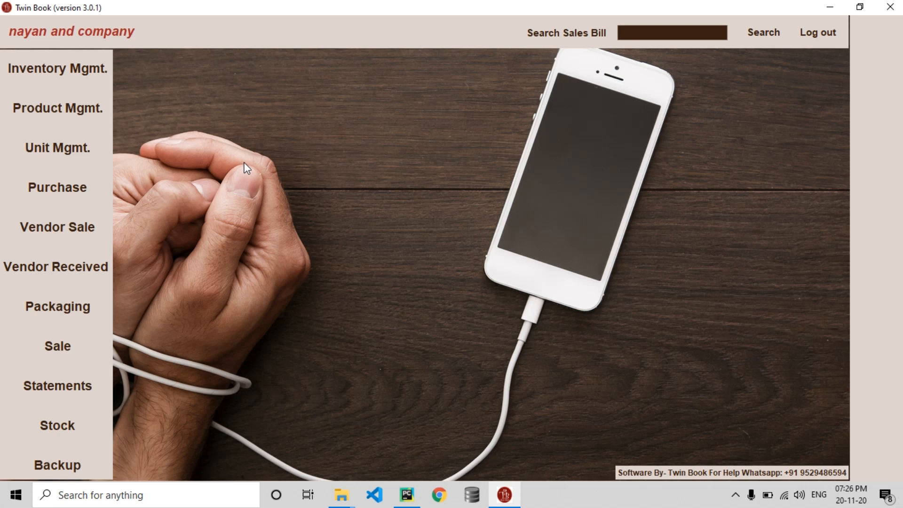
# Open Inventory Management and add the inventory item "resistance 4k".
pyautogui.click(63, 68)
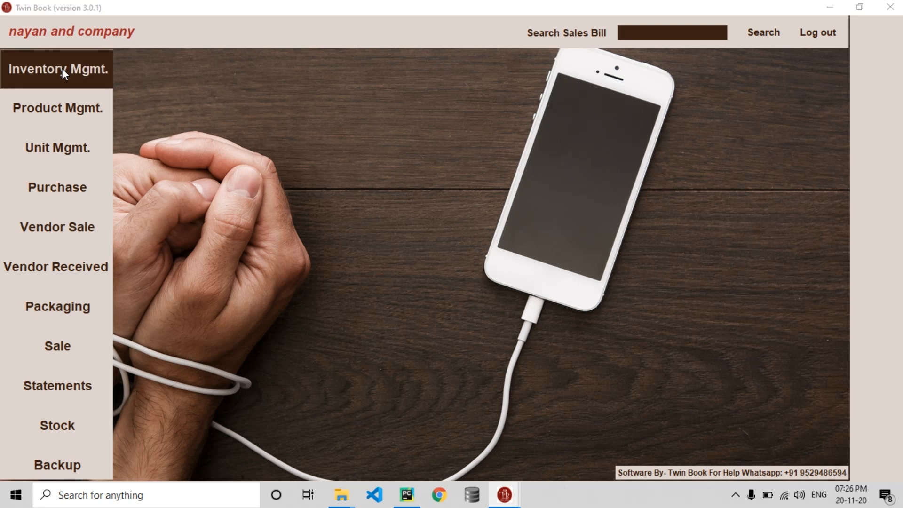
pyautogui.click(581, 227)
pyautogui.click(580, 228)
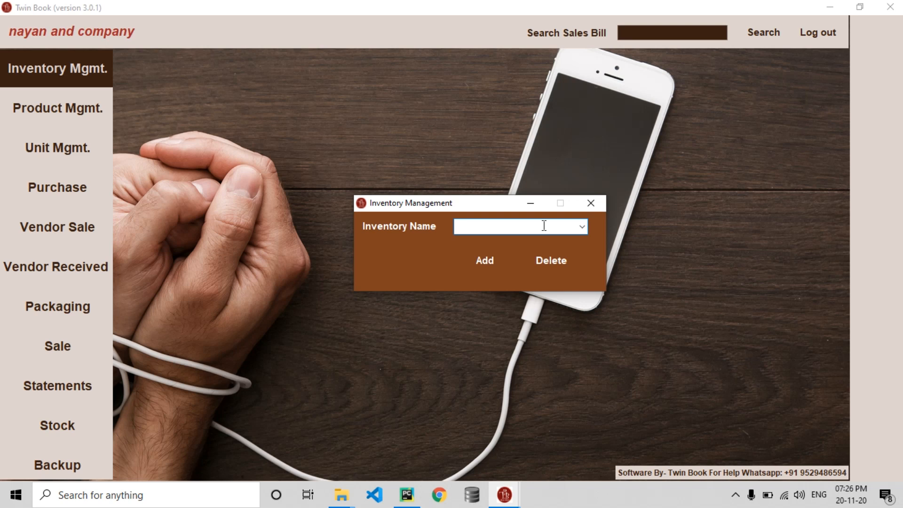
pyautogui.write('r')
pyautogui.write('esis')
pyautogui.write('tance')
pyautogui.write(' 4k')
pyautogui.press('Return')
pyautogui.press('Return')
# Add the inventory items "capacitor 10" and "diode".
pyautogui.press('BackSpace')
pyautogui.write('capac')
pyautogui.press('BackSpace')
pyautogui.write('citor 10')
pyautogui.press('Return')
pyautogui.click(544, 223)
pyautogui.press('BackSpace')
pyautogui.write('diode')
pyautogui.press('Return')
pyautogui.click(544, 223)
# Add the inventory items "outer box" and "plastic outer".
pyautogui.press('BackSpace')
pyautogui.write('outer box')
pyautogui.press('Return')
pyautogui.press('Return')
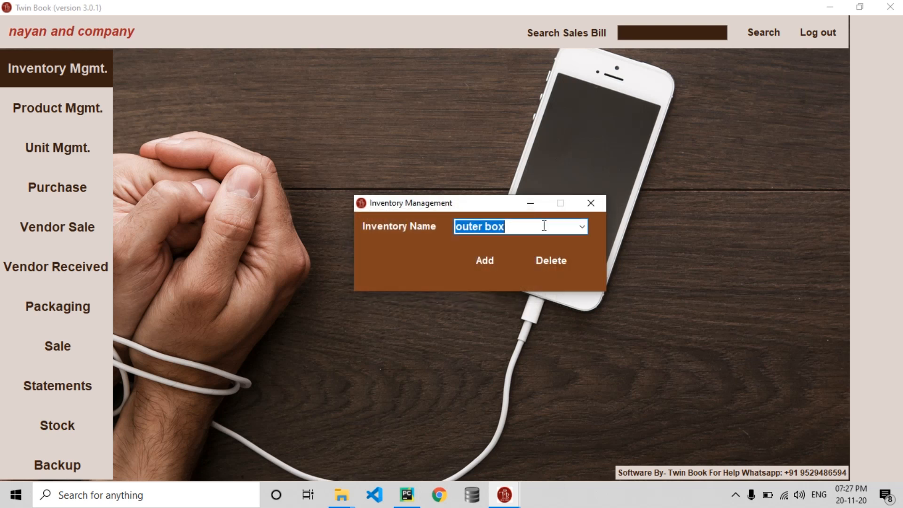
pyautogui.press('BackSpace')
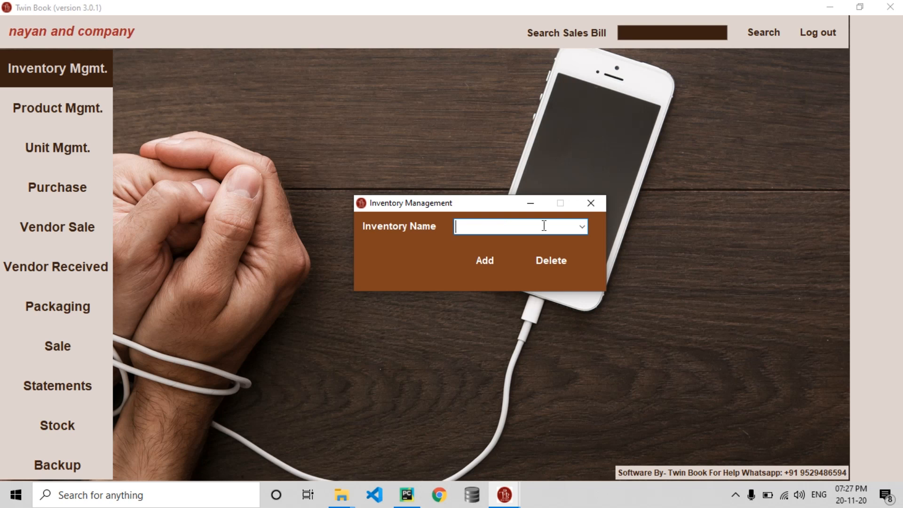
pyautogui.write('plastic outer')
pyautogui.press('Return')
pyautogui.press('Return')
# Add the inventory item "green board".
pyautogui.press('BackSpace')
pyautogui.write('b')
pyautogui.press('BackSpace')
pyautogui.write('green board')
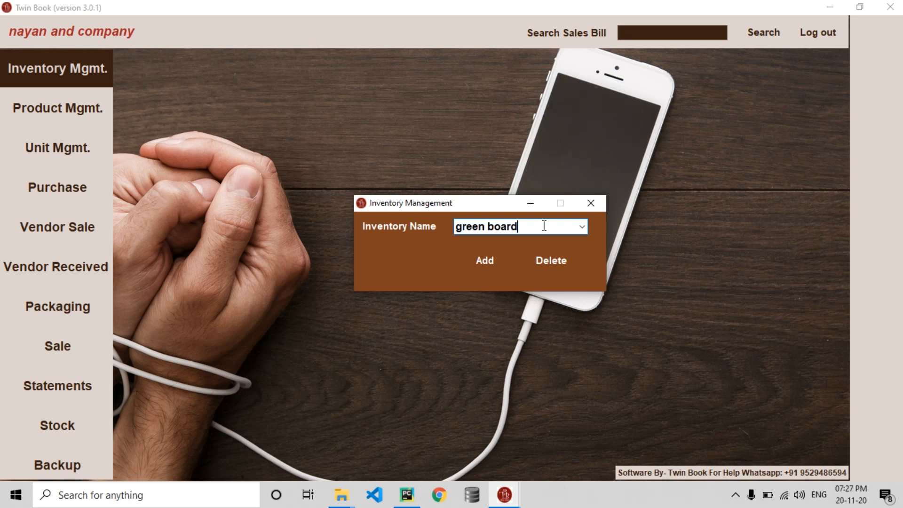
pyautogui.press('Return')
pyautogui.press('Return')
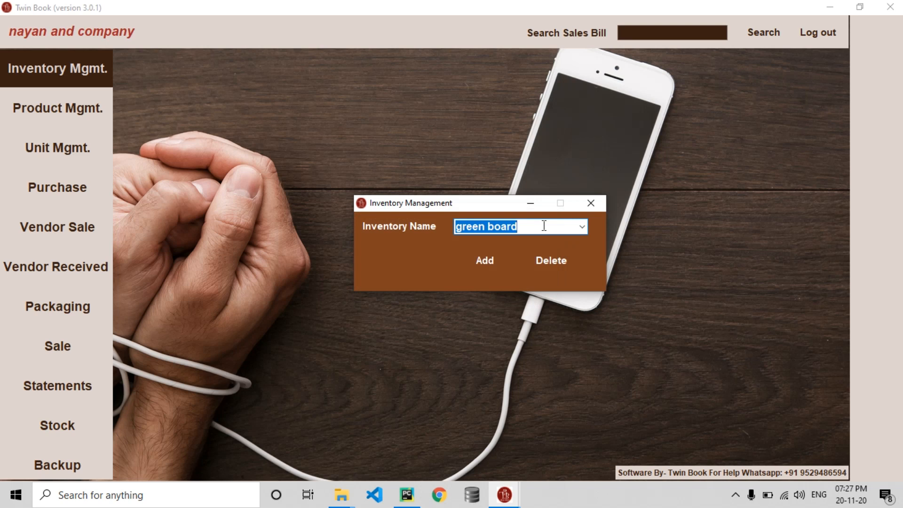
# Add the inventory items "cabinet" and "smps".
pyautogui.press('BackSpace')
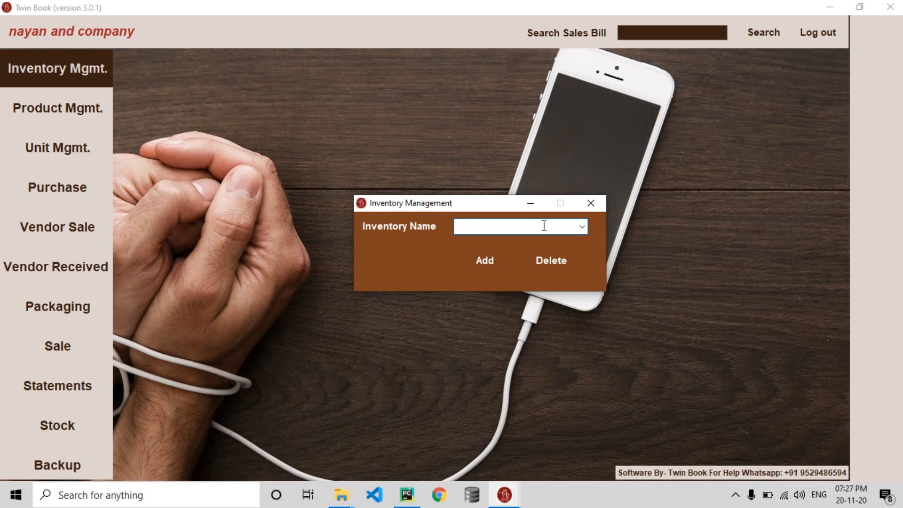
pyautogui.write('cabinet')
pyautogui.press('Return')
pyautogui.press('Return')
pyautogui.write('smps')
pyautogui.press('Return')
pyautogui.press('Return')
# Add the inventory items "motherboard" and "processor".
pyautogui.press('BackSpace')
pyautogui.write('motherboard')
pyautogui.press('Return')
pyautogui.press('Return')
pyautogui.press('BackSpace')
pyautogui.write('processor i3')
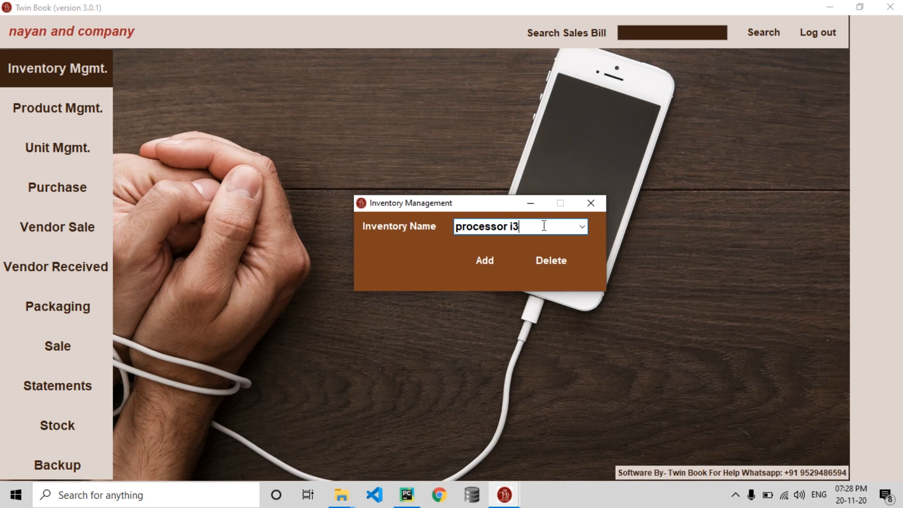
pyautogui.press('BackSpace')
pyautogui.press('BackSpace')
pyautogui.press('BackSpace')
pyautogui.press('Return')
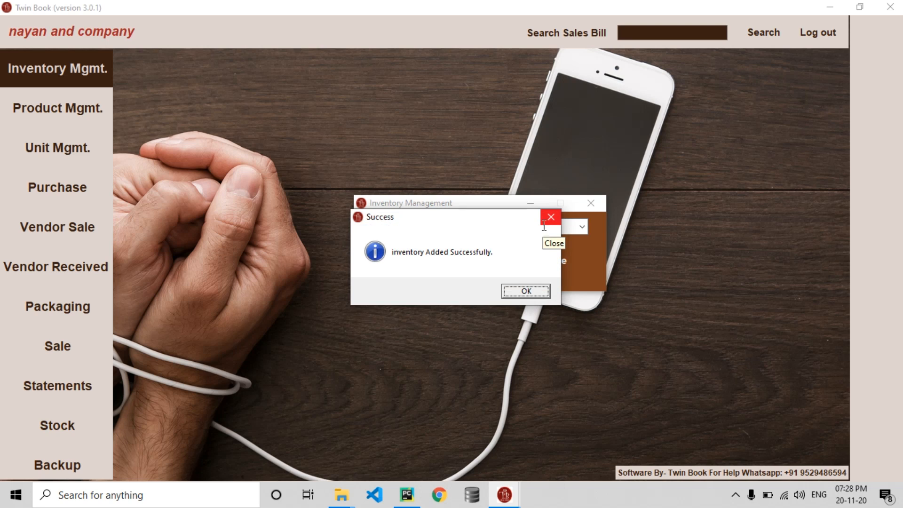
pyautogui.press('Return')
# Add the inventory items "ram" and "hdd".
pyautogui.press('BackSpace')
pyautogui.write('ram')
pyautogui.press('Return')
pyautogui.press('Return')
pyautogui.write('hdd')
pyautogui.press('Return')
pyautogui.press('Return')
# Add the inventory item "ssd" and close Inventory Management.
pyautogui.write('ssd')
pyautogui.press('Return')
pyautogui.press('Return')
pyautogui.press('BackSpace')
pyautogui.hotkey('alt', 'F4')
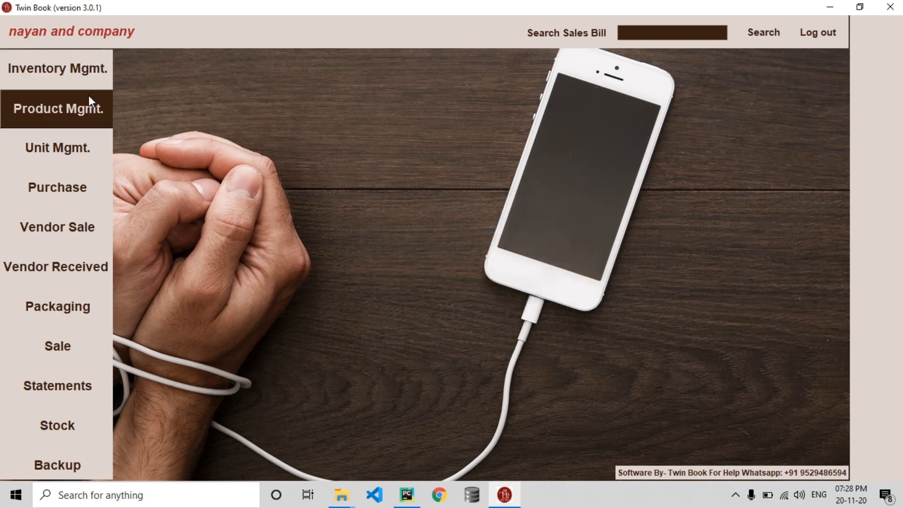
# Open Product Management, add the product name "charger board", and close the product name dialog.
pyautogui.click(86, 110)
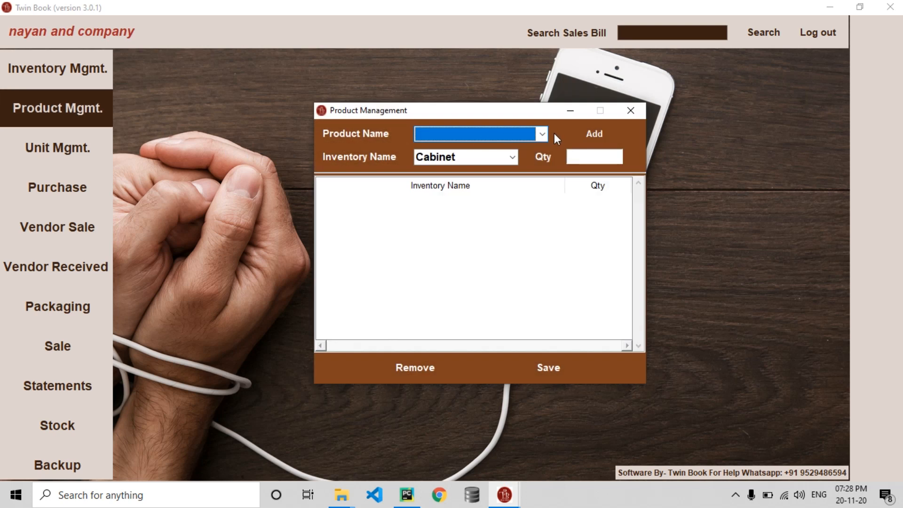
pyautogui.click(631, 111)
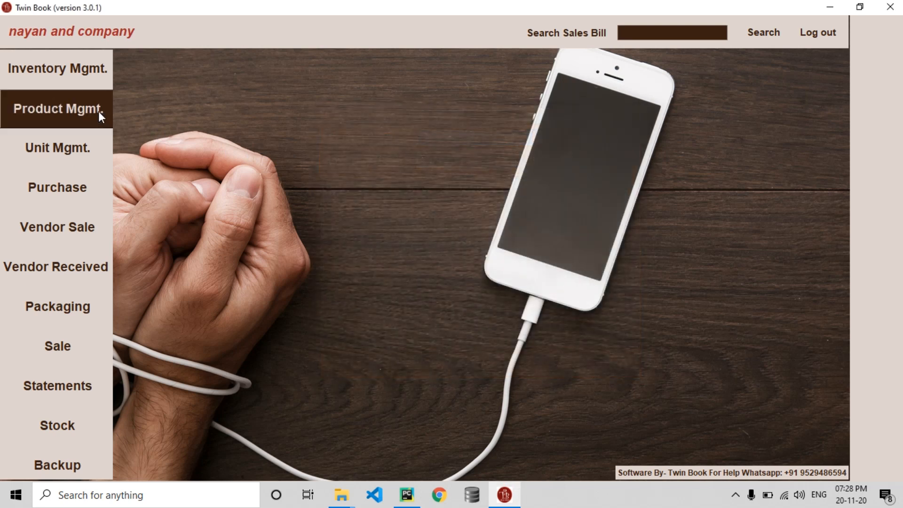
pyautogui.click(72, 108)
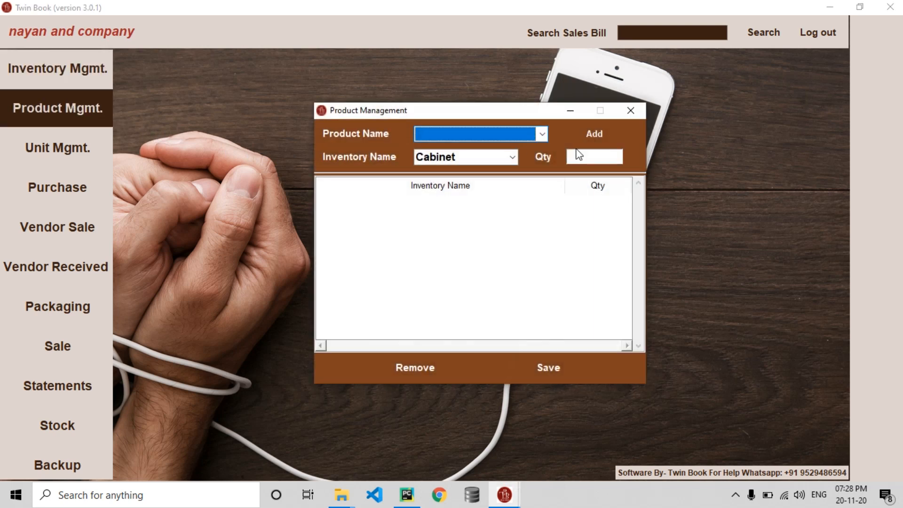
pyautogui.click(596, 134)
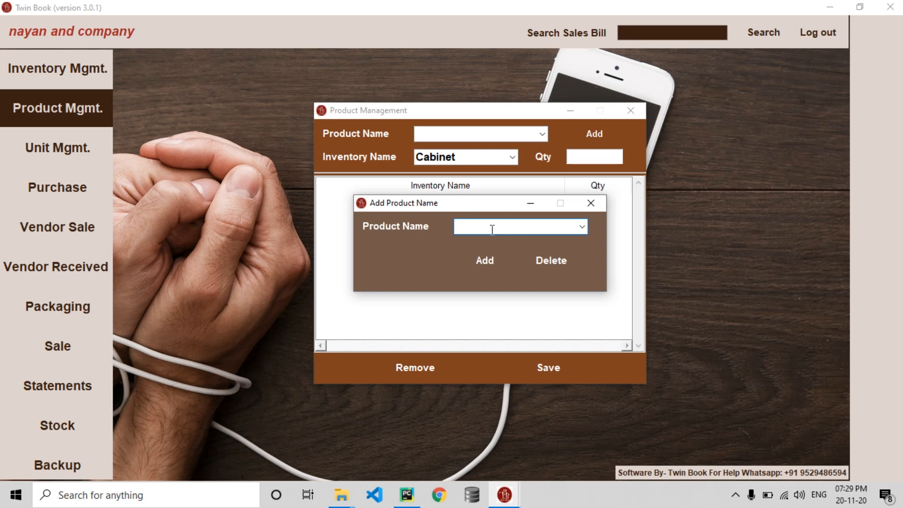
pyautogui.write('charger board')
pyautogui.press('Return')
pyautogui.press('Return')
pyautogui.press('BackSpace')
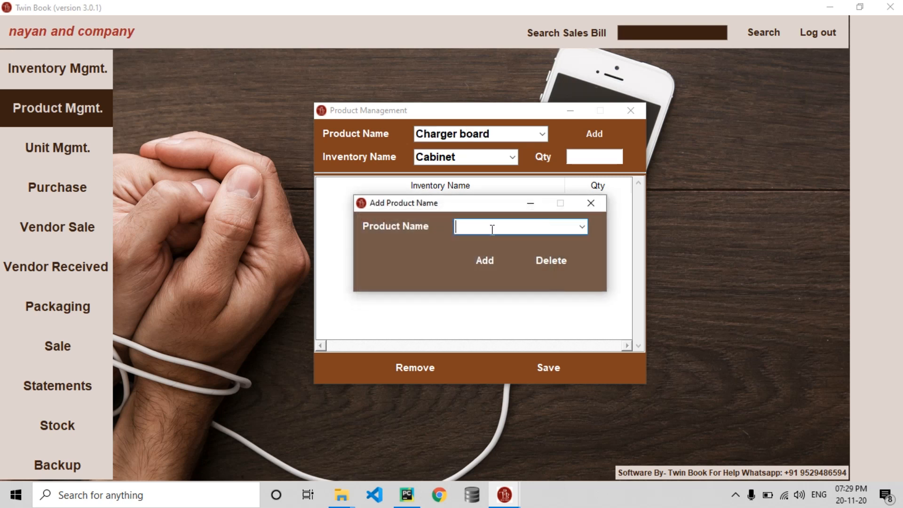
pyautogui.press('Escape')
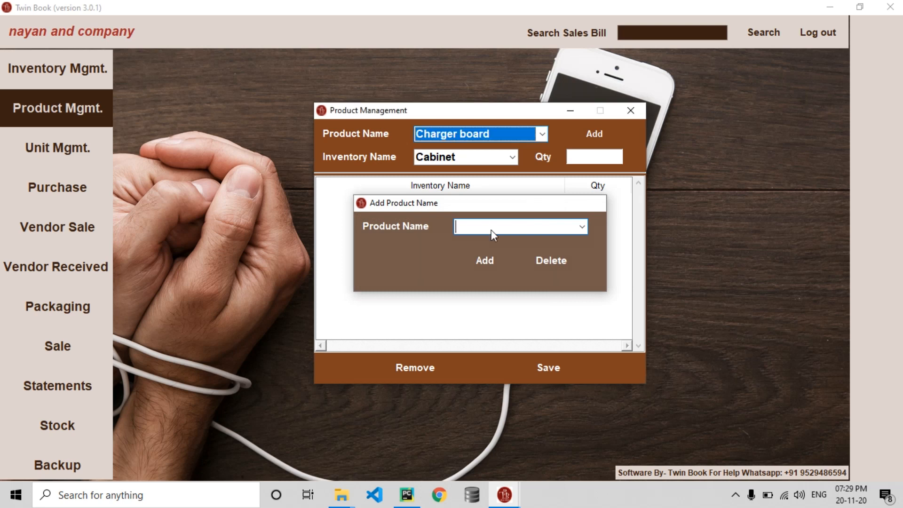
pyautogui.press('Tab')
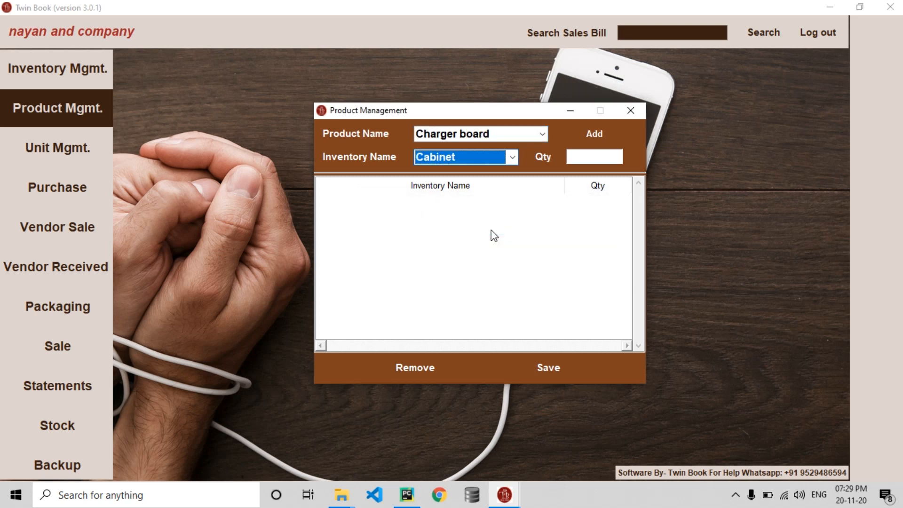
# Add the inventory item "Capacitor 10" with quantity 1 to the charger board product.
pyautogui.hotkey('alt', 'Down')
pyautogui.press('Down')
pyautogui.press('Down')
pyautogui.press('Down')
pyautogui.press('Down')
pyautogui.press('Down')
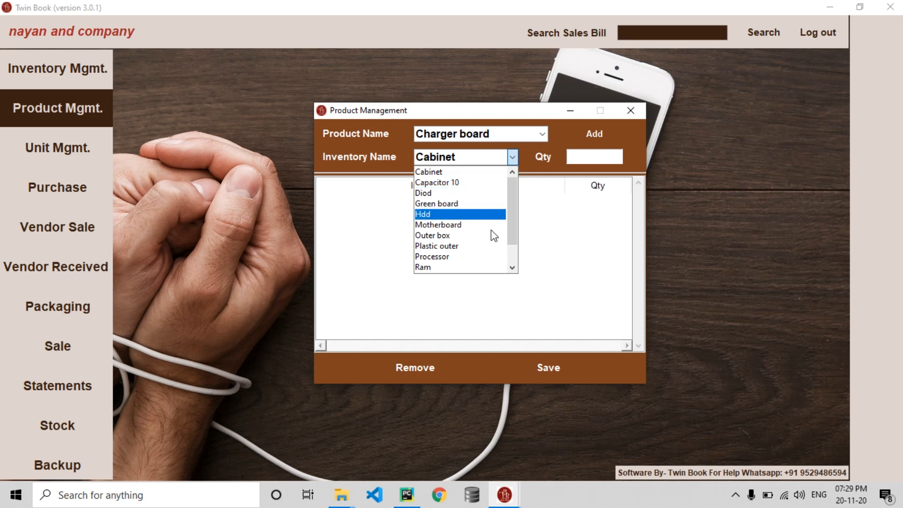
pyautogui.press('Down')
pyautogui.press('Down')
pyautogui.press('Down')
pyautogui.press('Down')
pyautogui.press('Down')
pyautogui.press('Down')
pyautogui.press('Down')
pyautogui.press('Up')
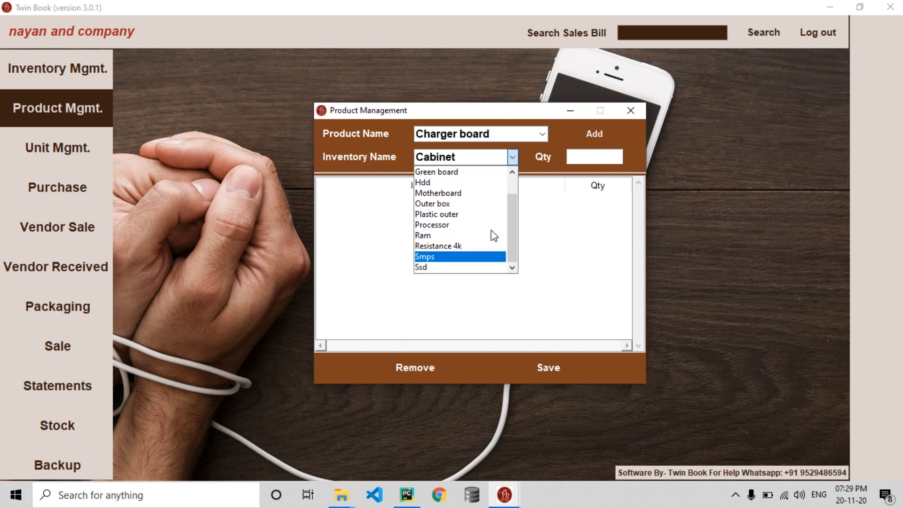
pyautogui.press('pageup')
pyautogui.press('pageup')
pyautogui.press('Down')
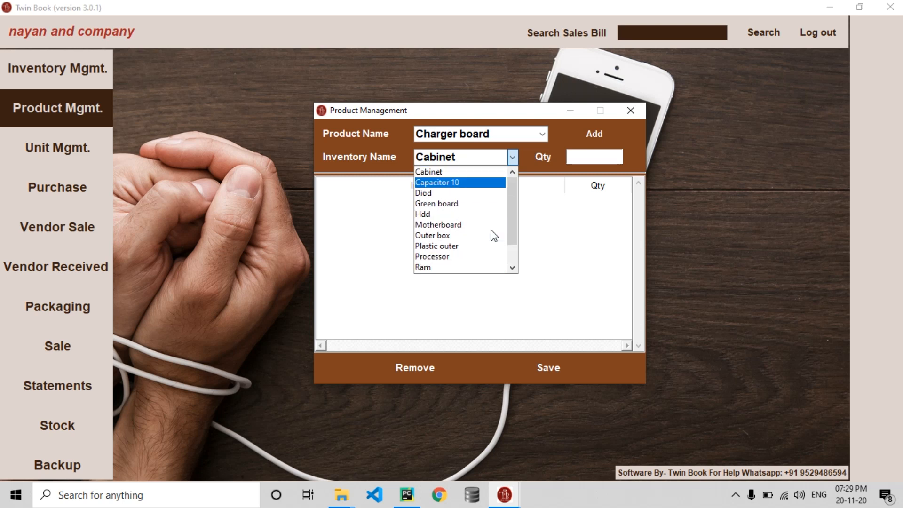
pyautogui.press('Up')
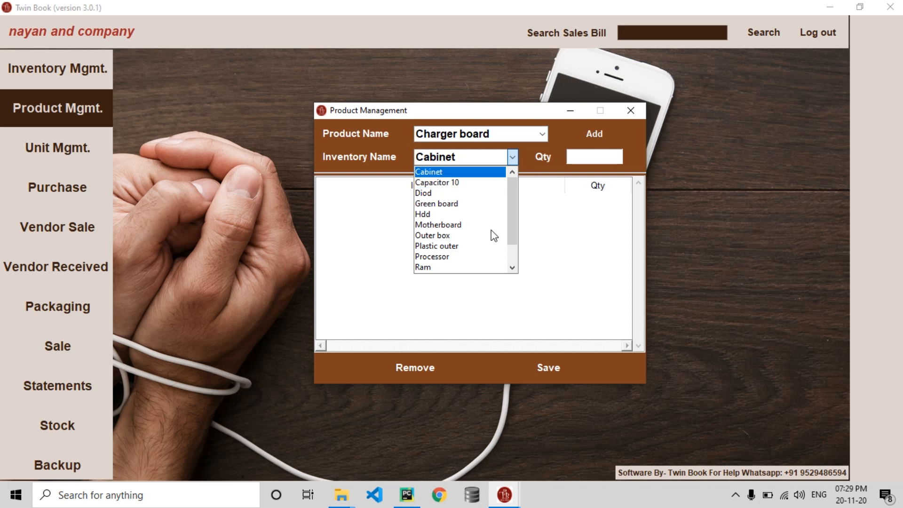
pyautogui.press('Down')
pyautogui.press('Up')
pyautogui.press('Down')
pyautogui.press('Return')
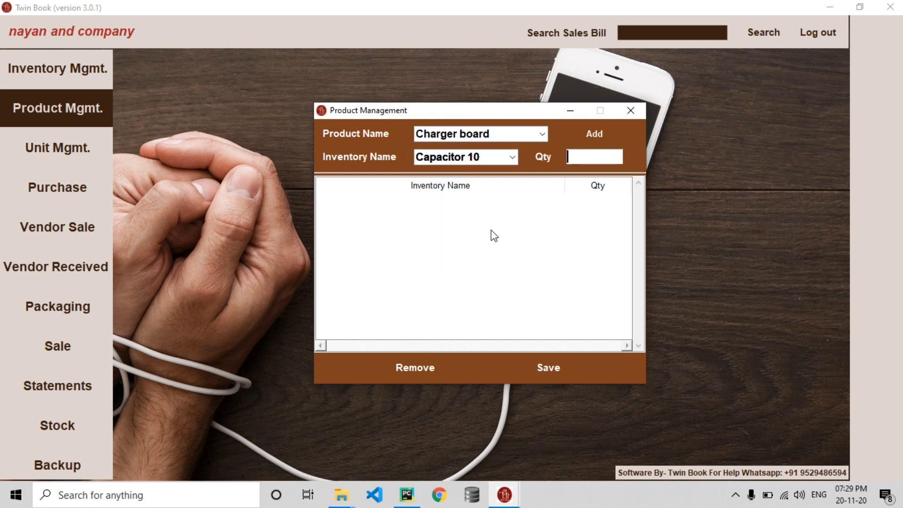
pyautogui.write('1')
pyautogui.press('Return')
# Add the inventory item "Diod" with quantity 1 to the charger board product.
pyautogui.hotkey('alt', 'Down')
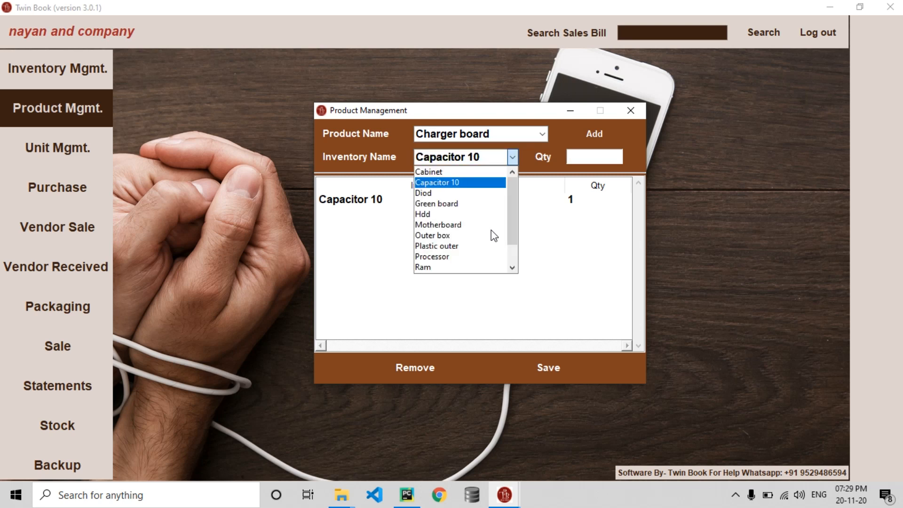
pyautogui.press('Down')
pyautogui.press('Return')
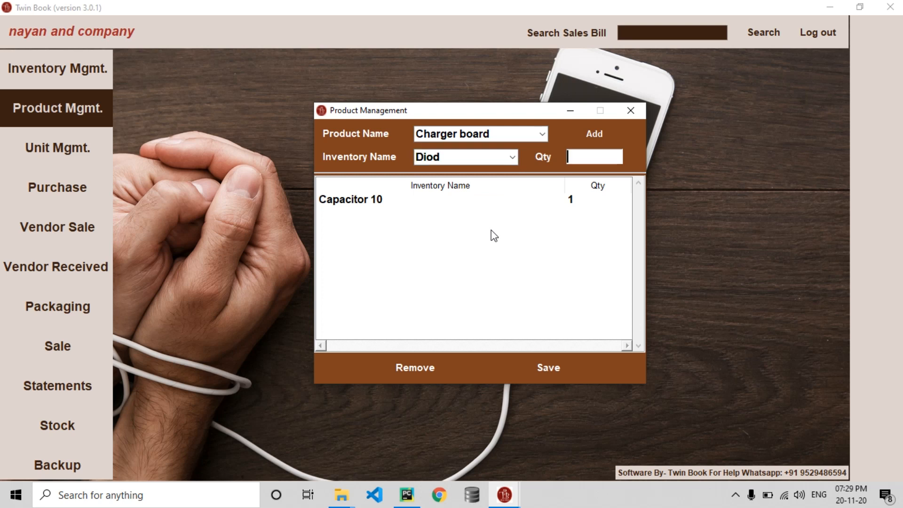
pyautogui.write('1')
pyautogui.press('Return')
# Add the inventory item "Resistance 4k" with quantity 1 to the charger board product.
pyautogui.hotkey('alt', 'Down')
pyautogui.press('Down')
pyautogui.press('Down')
pyautogui.press('Down')
pyautogui.press('Down')
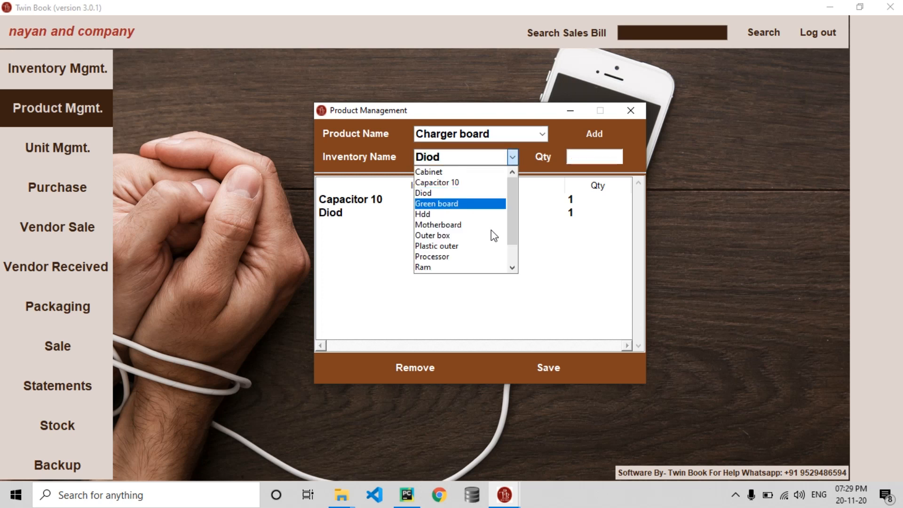
pyautogui.press('Down')
pyautogui.press('Down')
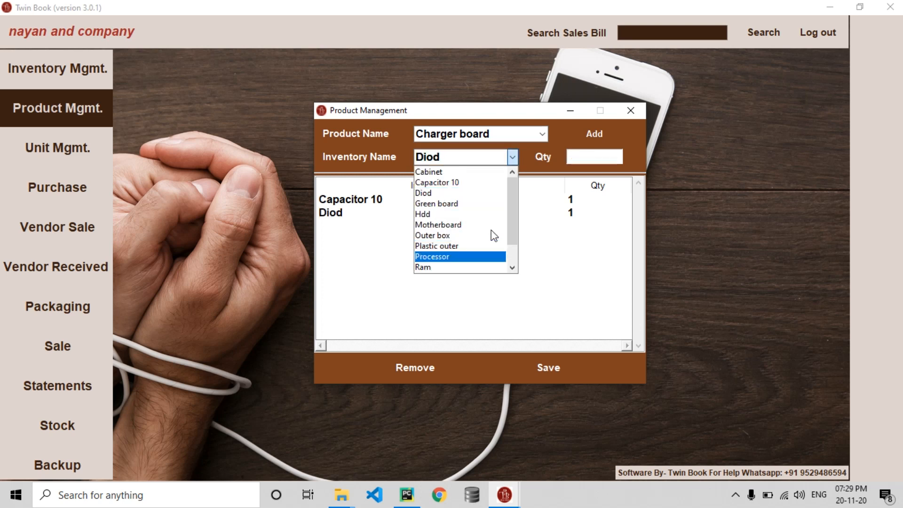
pyautogui.press('Up')
pyautogui.press('Up')
pyautogui.press('Up')
pyautogui.press('Up')
pyautogui.press('Up')
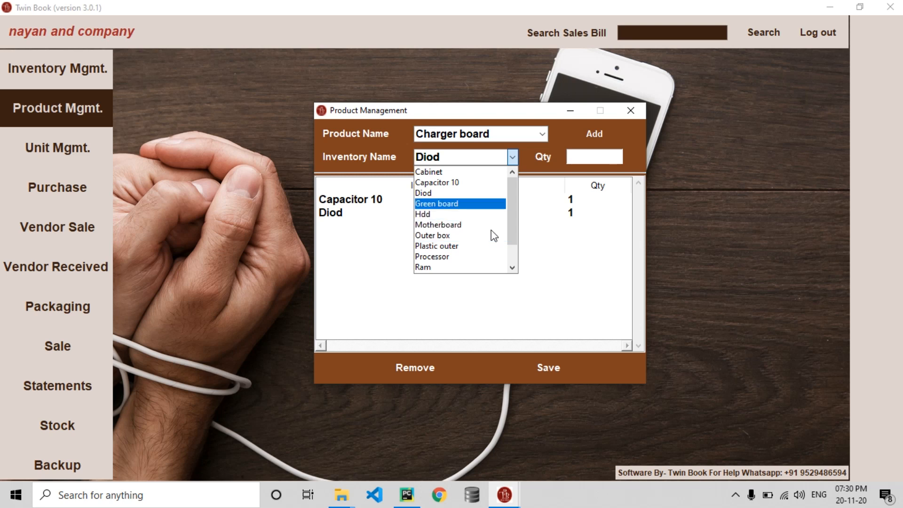
pyautogui.press('Down')
pyautogui.press('Down')
pyautogui.press('Down')
pyautogui.press('Down')
pyautogui.press('Down')
pyautogui.press('Down')
pyautogui.press('Down')
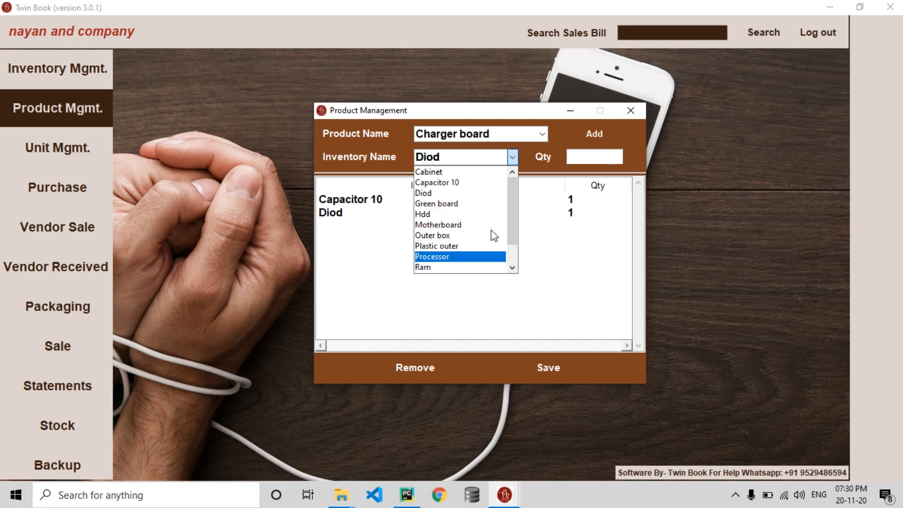
pyautogui.press('Down')
pyautogui.press('Down')
pyautogui.press('Up')
pyautogui.press('Up')
pyautogui.press('Return')
pyautogui.press('Tab')
pyautogui.write('1')
pyautogui.press('Return')
# Look through the inventory names for further charger board components, leaving the selection as it is.
pyautogui.hotkey('alt', 'Down')
pyautogui.press('Down')
pyautogui.press('Down')
pyautogui.press('Up')
pyautogui.press('Up')
pyautogui.press('Up')
pyautogui.press('Up')
pyautogui.press('Up')
pyautogui.press('Up')
pyautogui.press('Up')
pyautogui.press('Up')
pyautogui.press('Up')
pyautogui.press('Up')
pyautogui.press('Up')
pyautogui.press('Up')
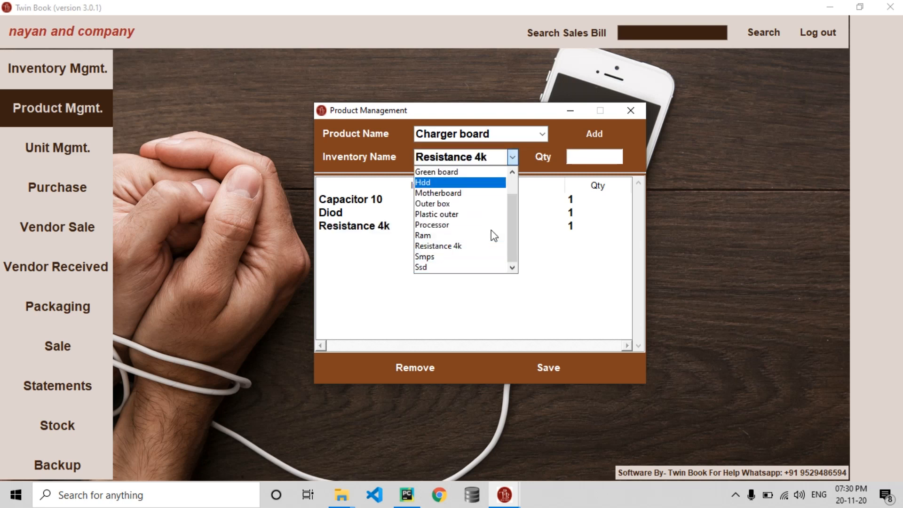
pyautogui.press('Escape')
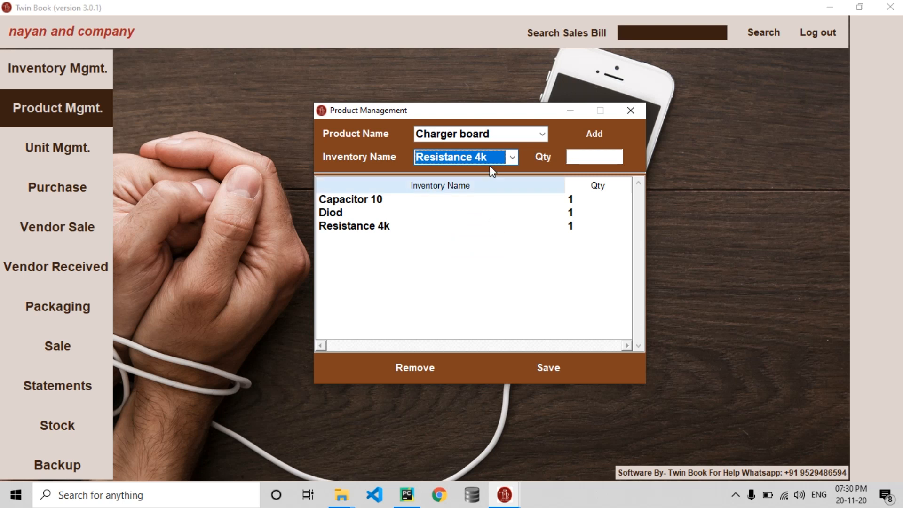
# Save the charger board product with its component list and close Product Management.
pyautogui.click(363, 228)
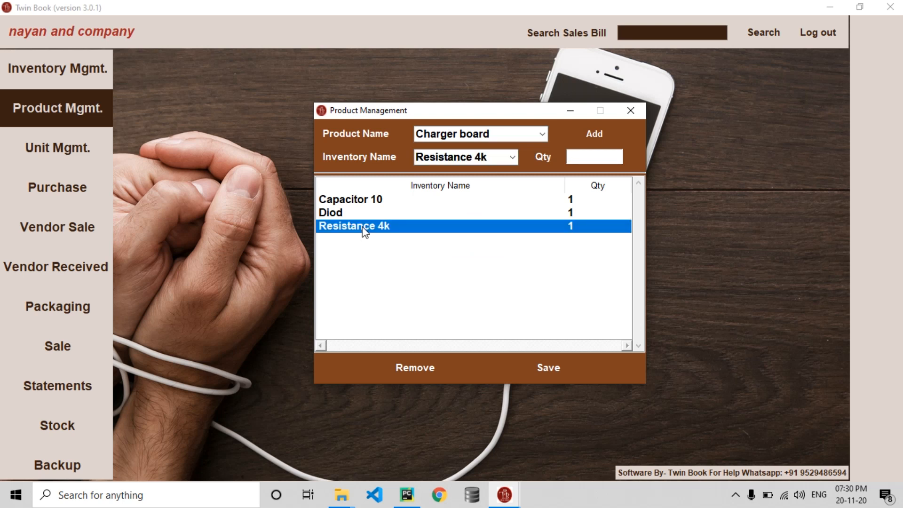
pyautogui.click(519, 215)
pyautogui.click(509, 202)
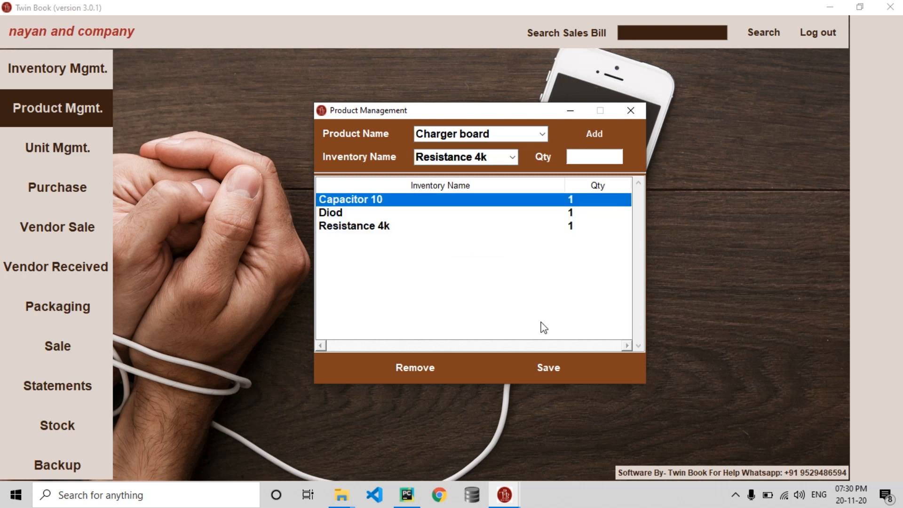
pyautogui.click(554, 369)
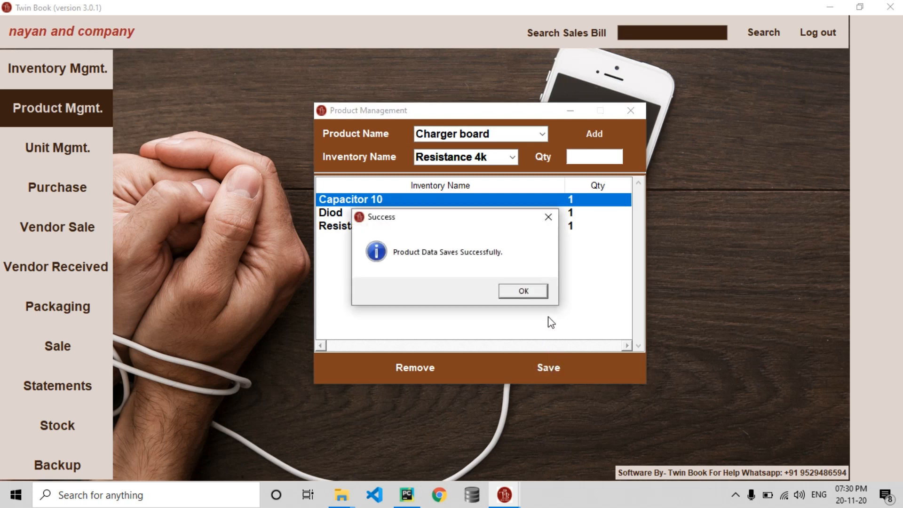
pyautogui.click(523, 290)
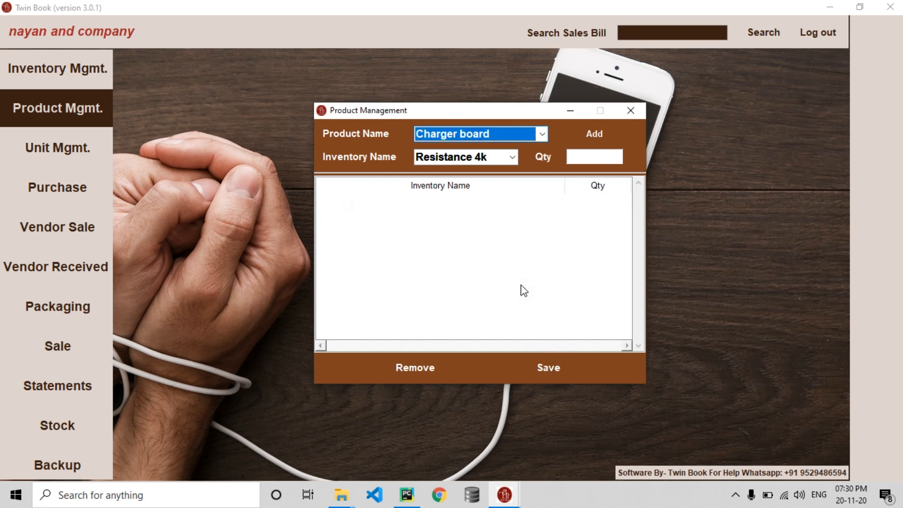
pyautogui.click(631, 118)
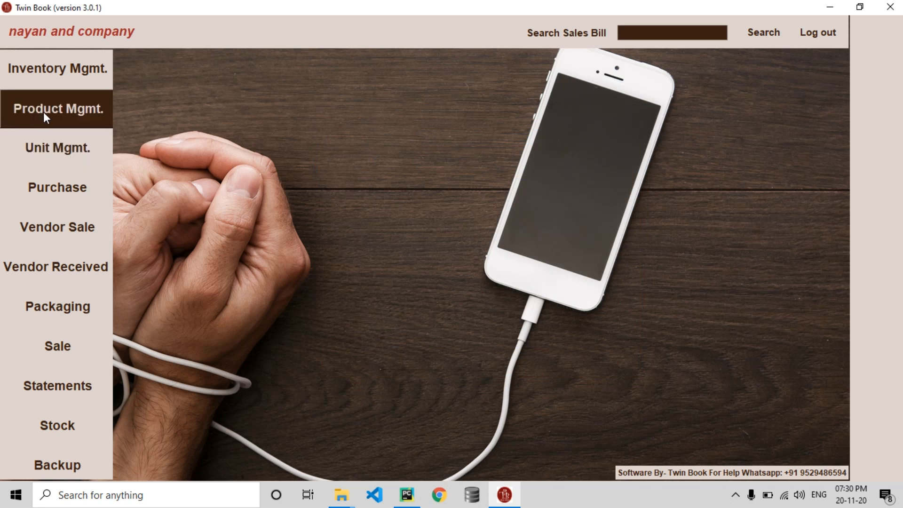
# Open Unit Management and add the unit "pcs".
pyautogui.click(53, 133)
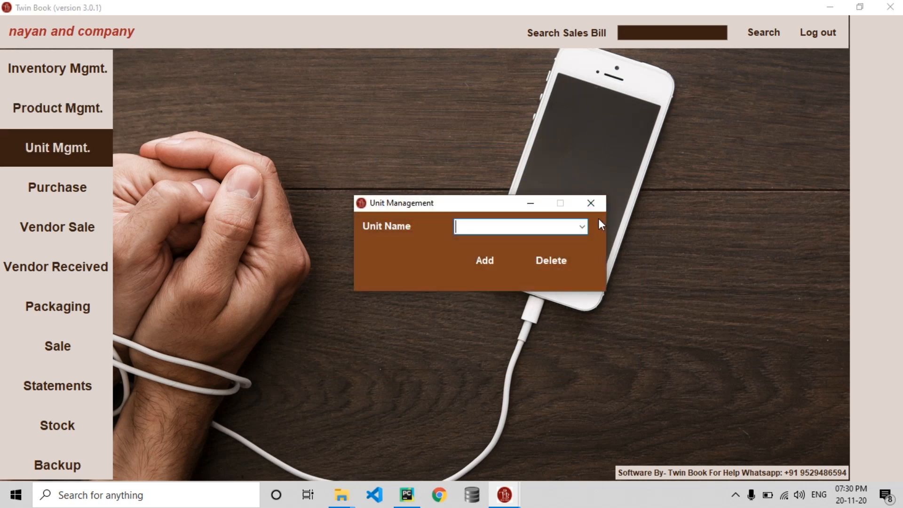
pyautogui.click(547, 226)
pyautogui.write('pcs')
pyautogui.press('Return')
pyautogui.press('Return')
# Add the units "kg" and "gm" and close Unit Management.
pyautogui.press('BackSpace')
pyautogui.write('kg')
pyautogui.press('Return')
pyautogui.press('Return')
pyautogui.write('gm')
pyautogui.press('Return')
pyautogui.press('Return')
pyautogui.press('Escape')
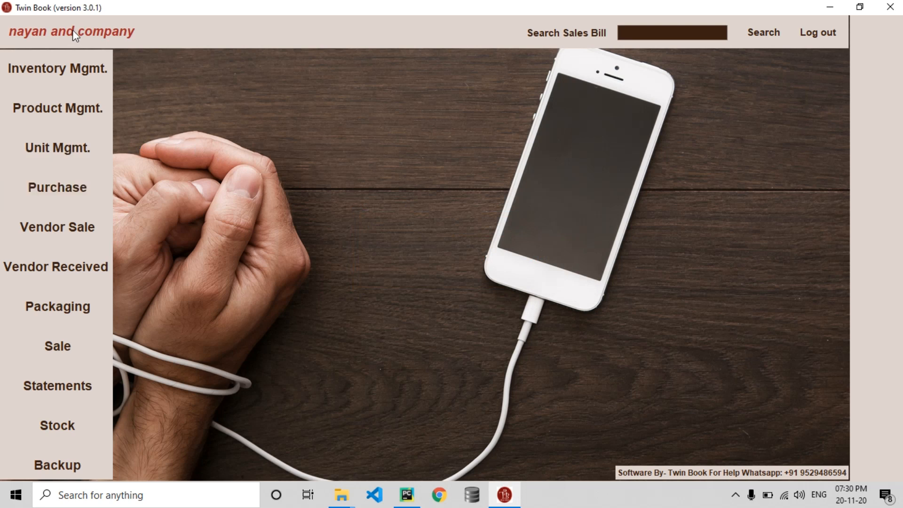
# Open Inventory Management, check its list of inventory names, and close it.
pyautogui.click(75, 69)
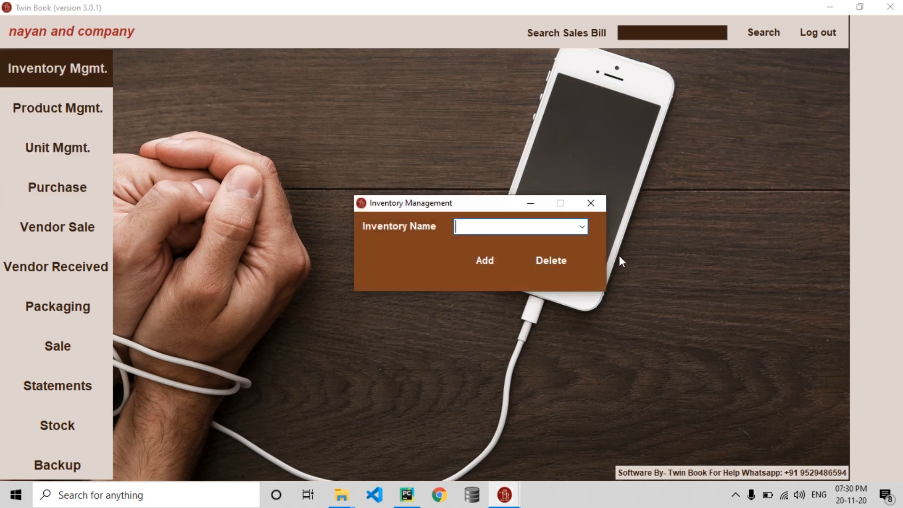
pyautogui.click(584, 230)
pyautogui.moveTo(583, 257); pyautogui.dragTo(581, 216)
pyautogui.click(594, 207)
pyautogui.click(593, 207)
# Open the Purchase form and enter the supplier number for the new purchase.
pyautogui.click(86, 199)
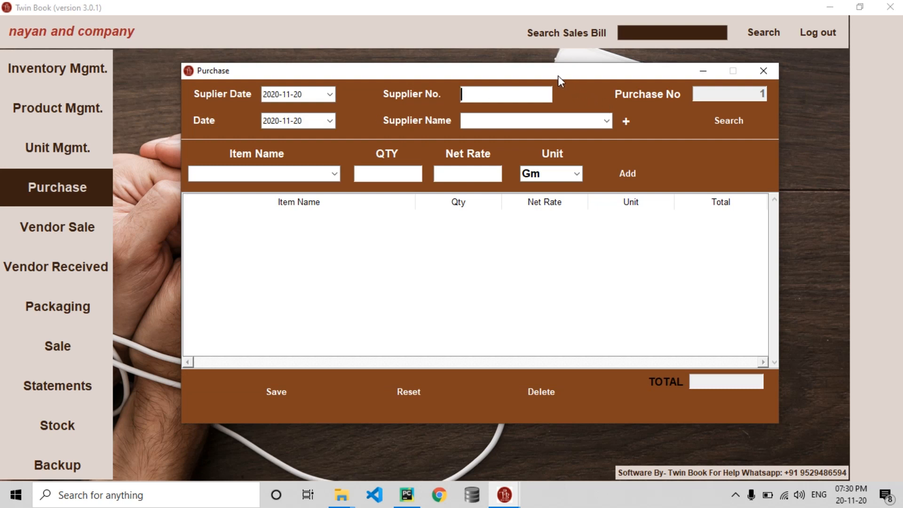
pyautogui.moveTo(558, 74); pyautogui.dragTo(535, 89)
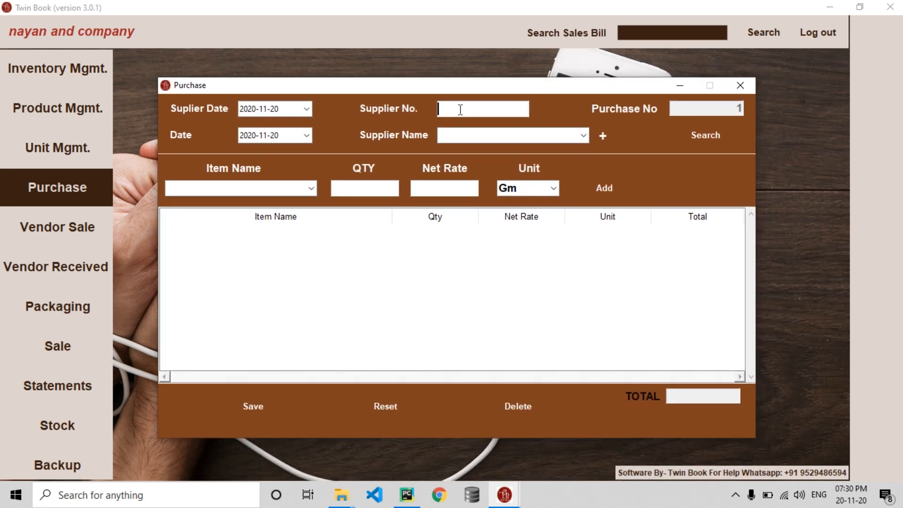
pyautogui.write('kp-401')
pyautogui.press('Tab')
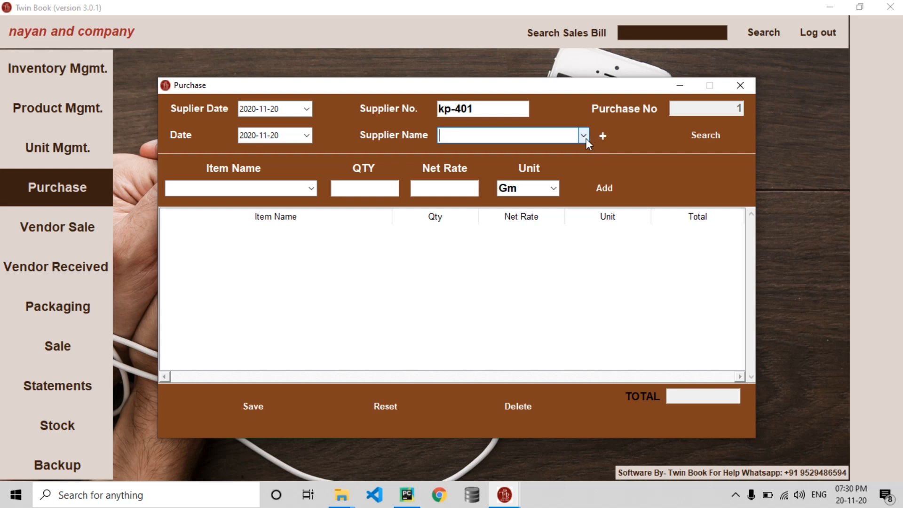
# Add the party name "ram and company" and use it as the purchase's supplier name.
pyautogui.click(601, 138)
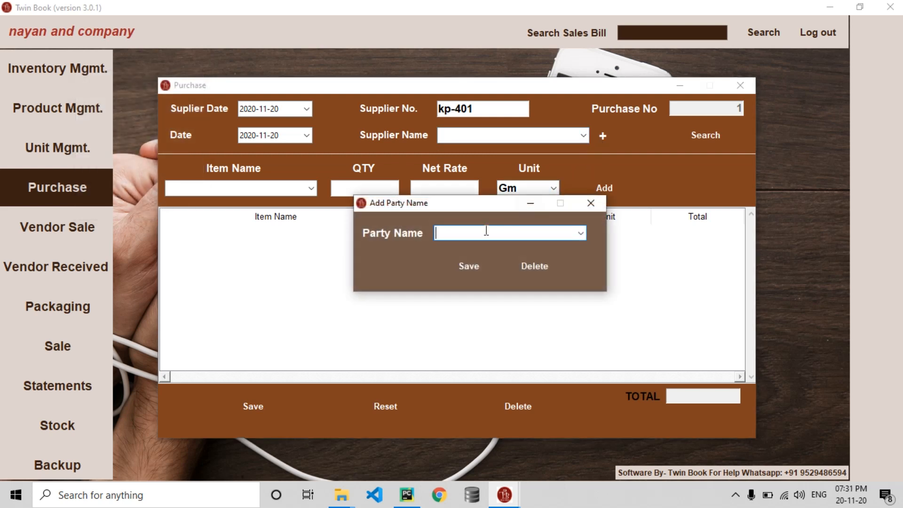
pyautogui.write('ram and company')
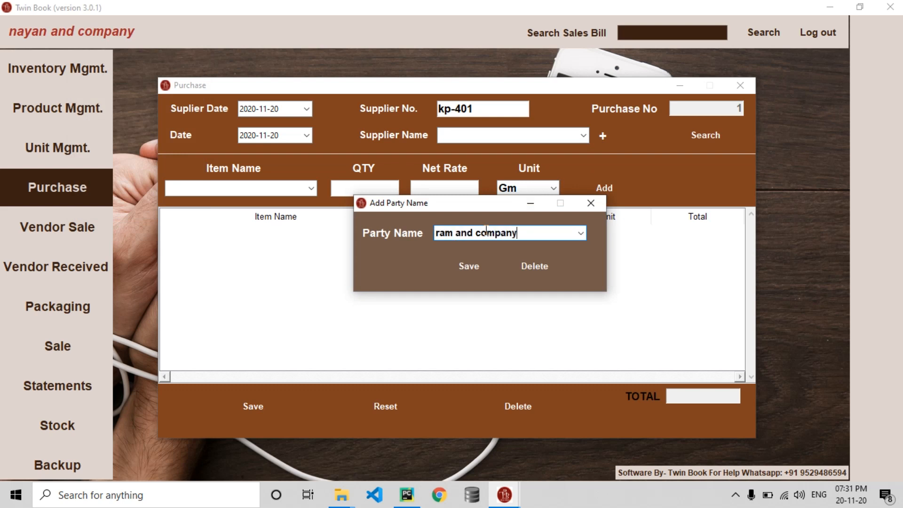
pyautogui.press('Return')
pyautogui.press('Return')
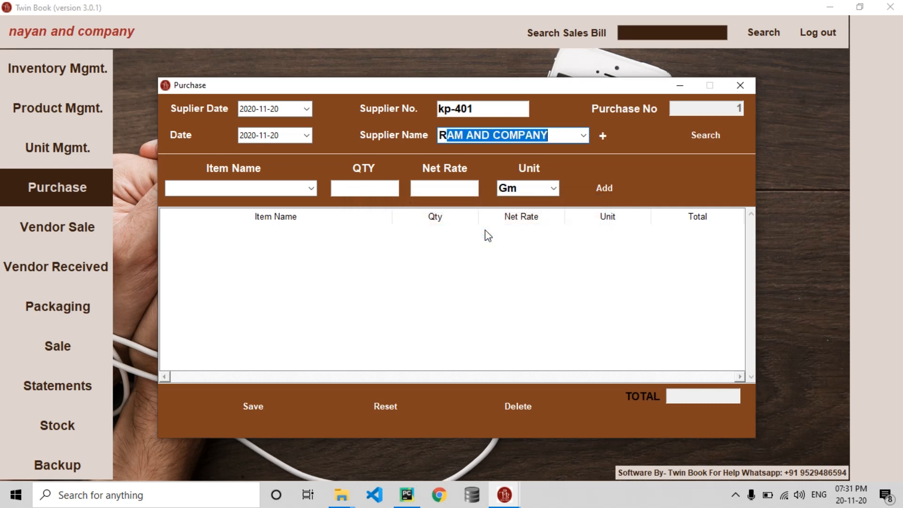
# Add a Cabinet line to the purchase with quantity 100, net rate 10 and unit Pcs.
pyautogui.press('Tab')
pyautogui.press('Down')
pyautogui.press('Down')
pyautogui.press('Down')
pyautogui.press('Down')
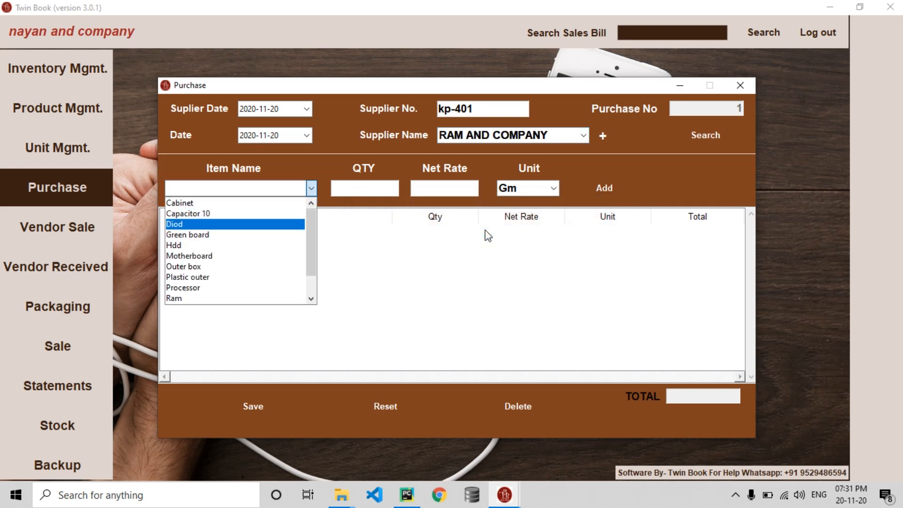
pyautogui.press('Escape')
pyautogui.write('Cabinet')
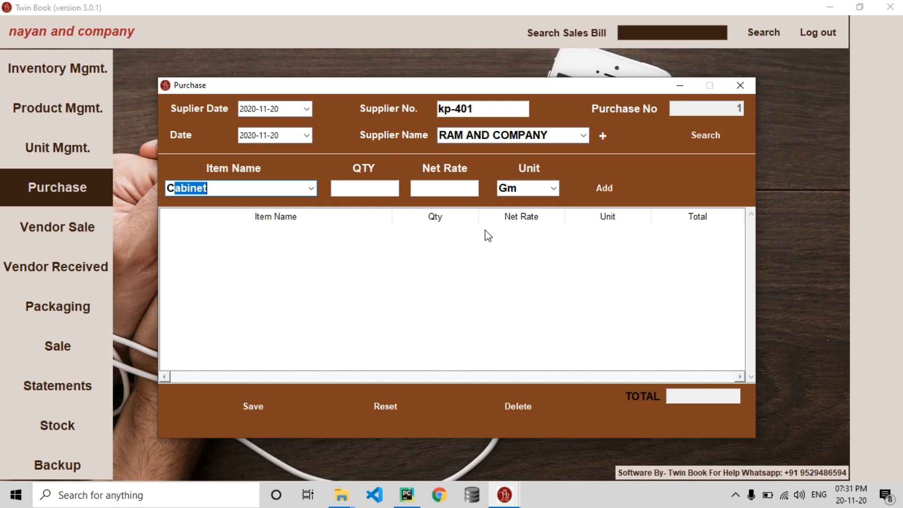
pyautogui.press('Tab')
pyautogui.write('100')
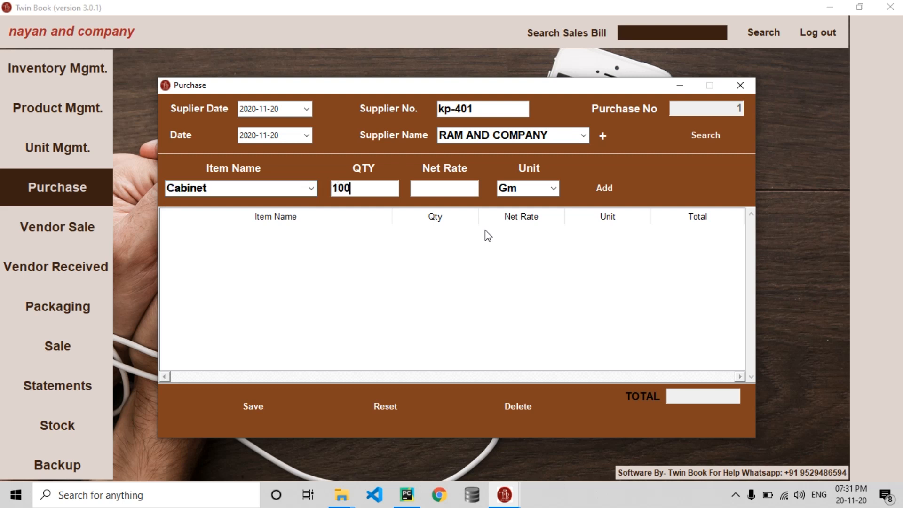
pyautogui.press('Tab')
pyautogui.write('10')
pyautogui.press('Tab')
pyautogui.press('Down')
pyautogui.press('Down')
pyautogui.press('Down')
pyautogui.press('Return')
pyautogui.press('Return')
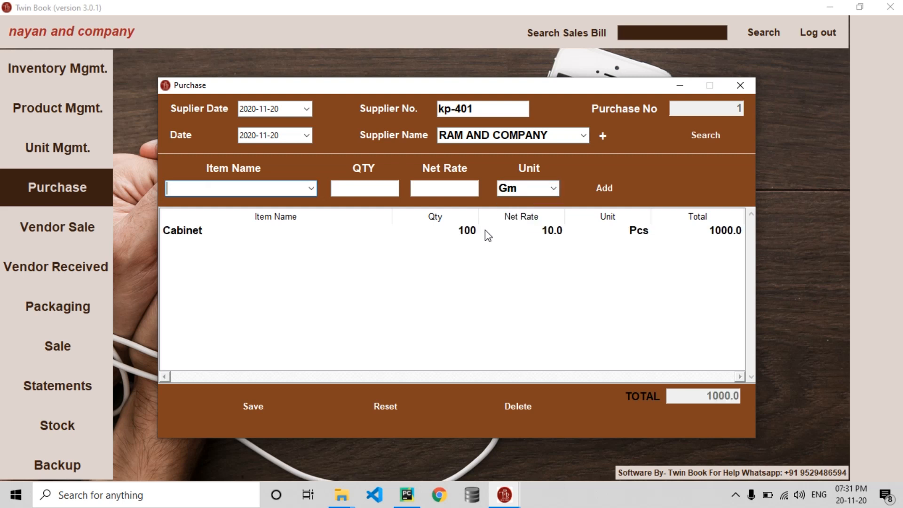
# Add a Capacitor 10 line to the purchase with quantity 100 and net rate 10, keeping the default unit Gm.
pyautogui.press('Down')
pyautogui.press('Down')
pyautogui.press('Tab')
pyautogui.write('100')
pyautogui.press('Tab')
pyautogui.write('10')
pyautogui.press('Return')
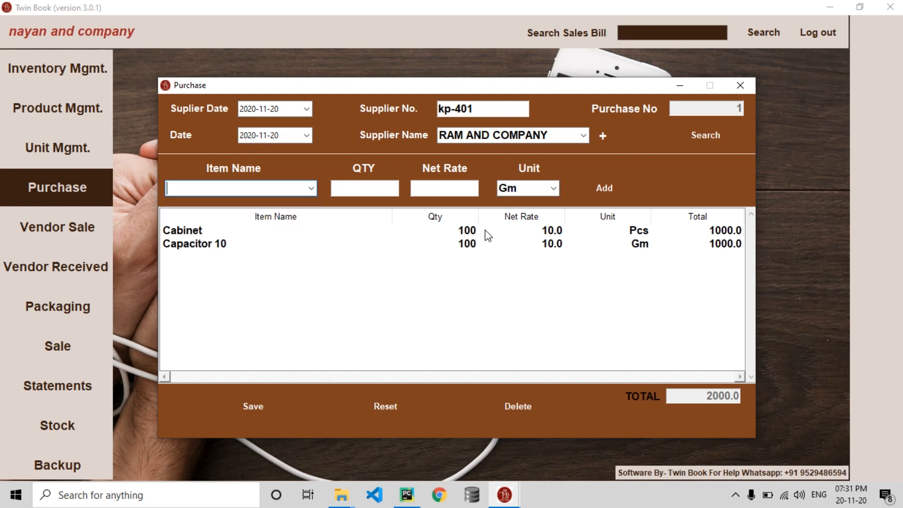
# Change the unit of the purchase's Capacitor 10 line to Pcs and update the line.
pyautogui.press('Down')
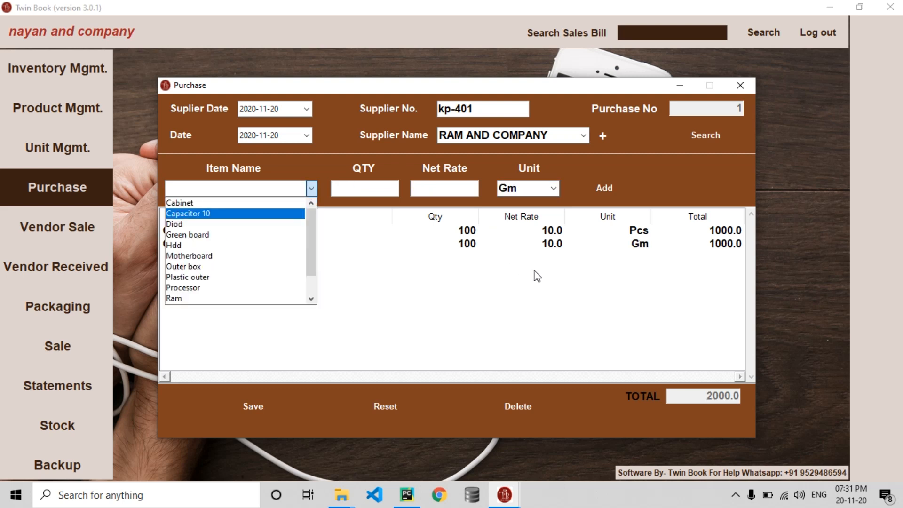
pyautogui.click(523, 245)
pyautogui.click(524, 245)
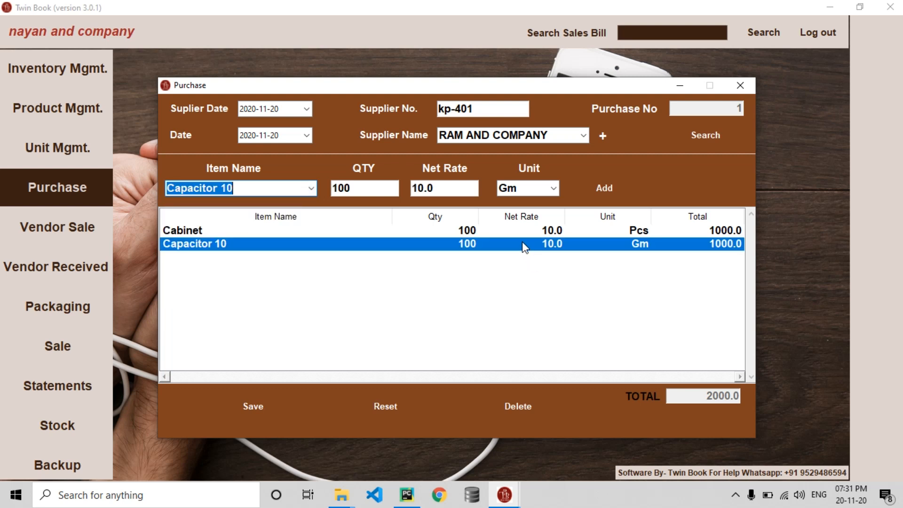
pyautogui.press('Tab')
pyautogui.press('Tab')
pyautogui.press('Tab')
pyautogui.press('Down')
pyautogui.press('Down')
pyautogui.press('Down')
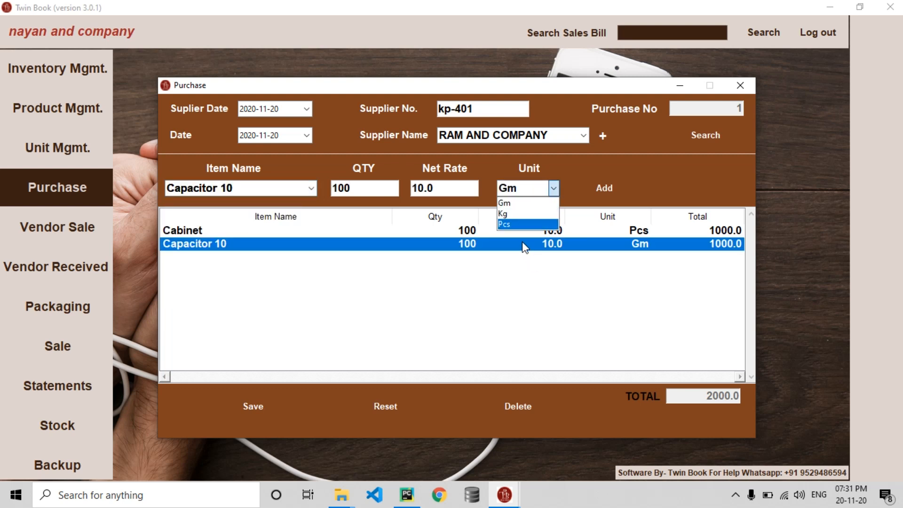
pyautogui.press('Return')
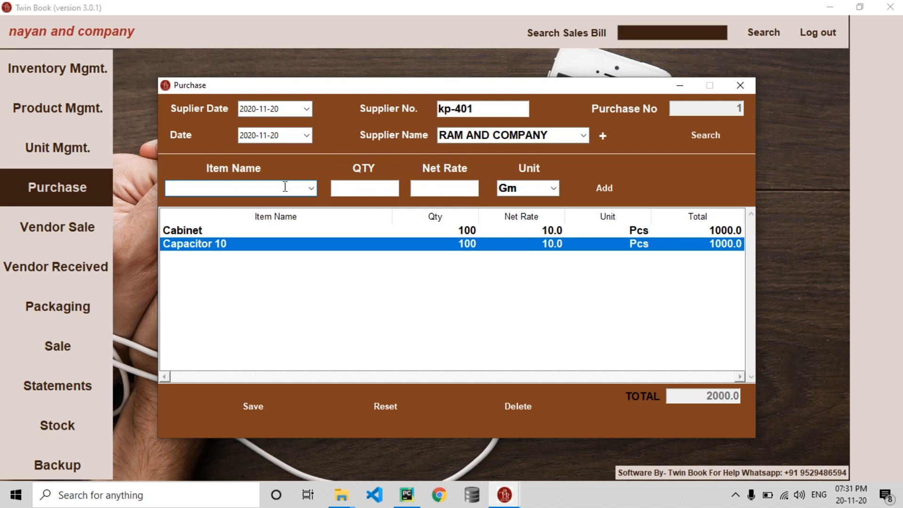
# Add a Diod line to the purchase with quantity 100 and net rate 10, keeping the default unit Gm.
pyautogui.press('Down')
pyautogui.press('Down')
pyautogui.press('Down')
pyautogui.press('Return')
pyautogui.press('Tab')
pyautogui.write('100')
pyautogui.press('Tab')
pyautogui.write('10')
pyautogui.press('Return')
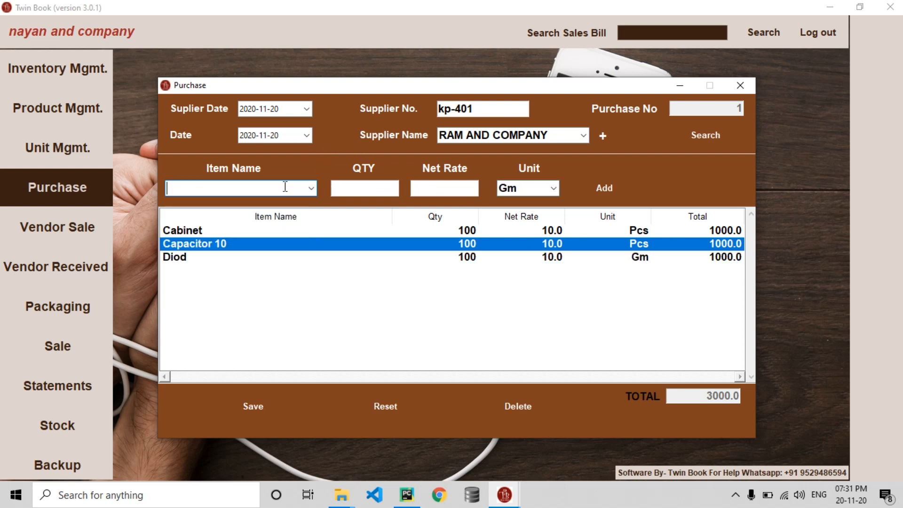
# Add a Green board line to the purchase with quantity 100 and net rate 10, keeping the default unit Gm.
pyautogui.press('Down')
pyautogui.press('Down')
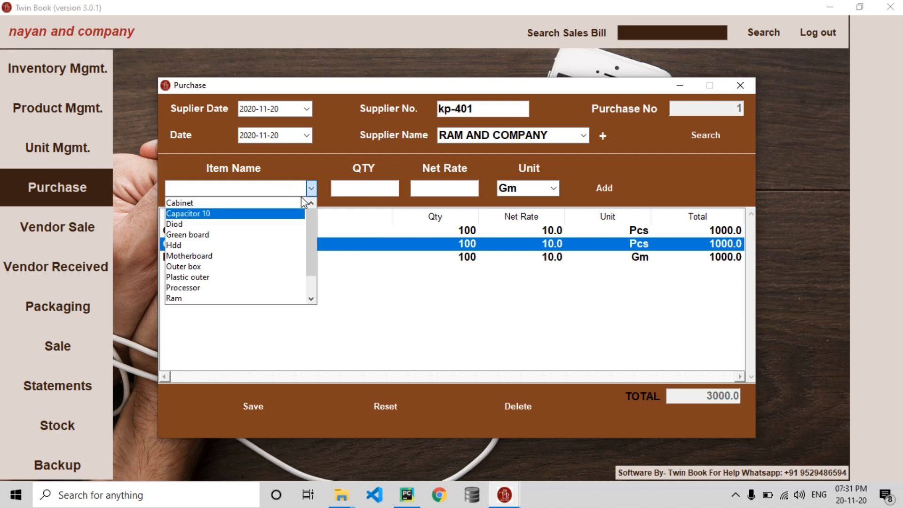
pyautogui.press('Down')
pyautogui.press('Down')
pyautogui.press('Return')
pyautogui.press('Tab')
pyautogui.write('100')
pyautogui.press('Tab')
pyautogui.write('10')
pyautogui.press('Return')
# Add an Hdd line to the purchase with quantity 100 and net rate 10, keeping the default unit Gm.
pyautogui.press('Down')
pyautogui.press('Down')
pyautogui.press('Down')
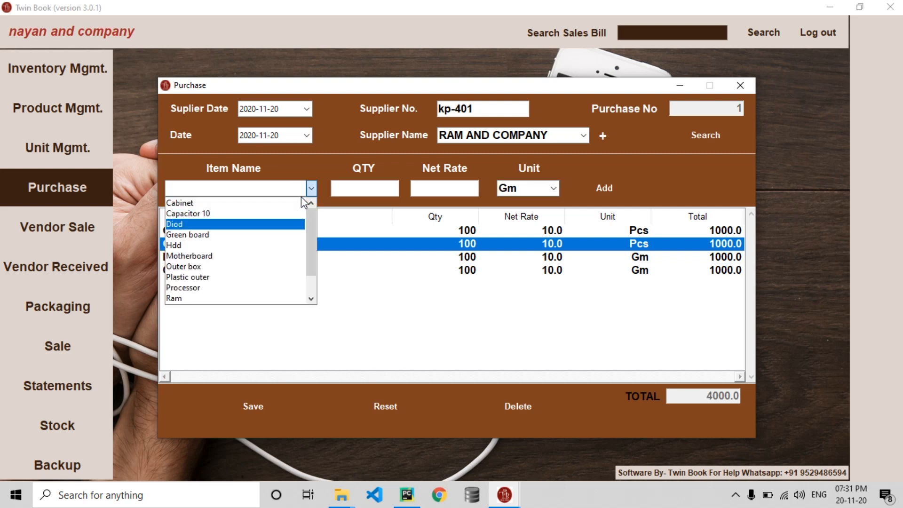
pyautogui.press('Down')
pyautogui.press('Down')
pyautogui.press('Return')
pyautogui.press('Tab')
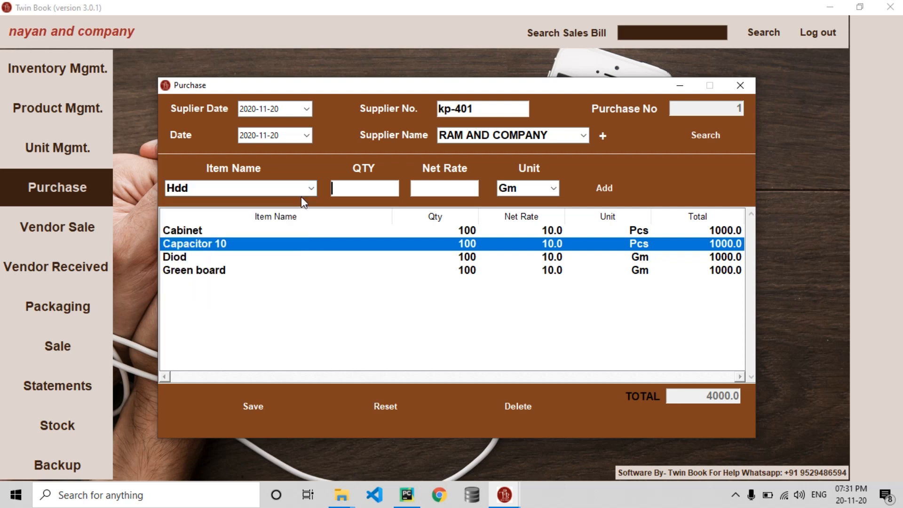
pyautogui.write('100')
pyautogui.press('Tab')
pyautogui.write('10')
pyautogui.press('Return')
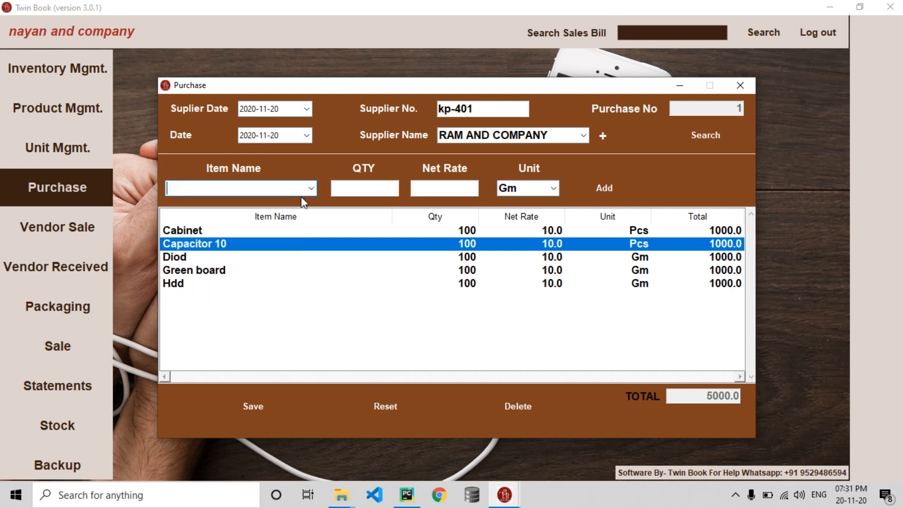
# Add a Motherboard line to the purchase with quantity 100 and net rate 10, keeping the default unit Gm.
pyautogui.press('Down')
pyautogui.press('Down')
pyautogui.press('Down')
pyautogui.press('Down')
pyautogui.press('Down')
pyautogui.press('Down')
pyautogui.press('Return')
pyautogui.press('Tab')
pyautogui.write('100')
pyautogui.press('Tab')
pyautogui.write('10')
pyautogui.press('Return')
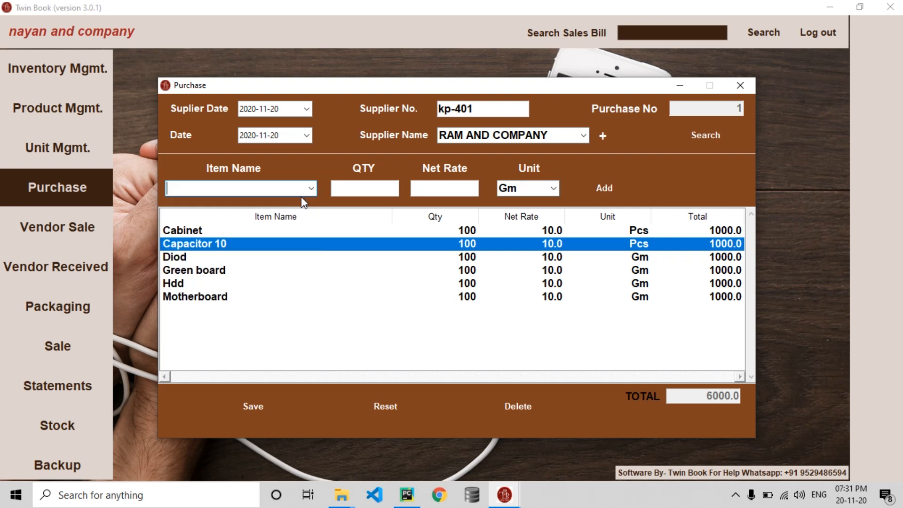
# Add an Outer box line to the purchase with quantity 100 and net rate 10, keeping the default unit Gm.
pyautogui.press('Down')
pyautogui.press('Down')
pyautogui.press('Down')
pyautogui.press('Down')
pyautogui.press('Down')
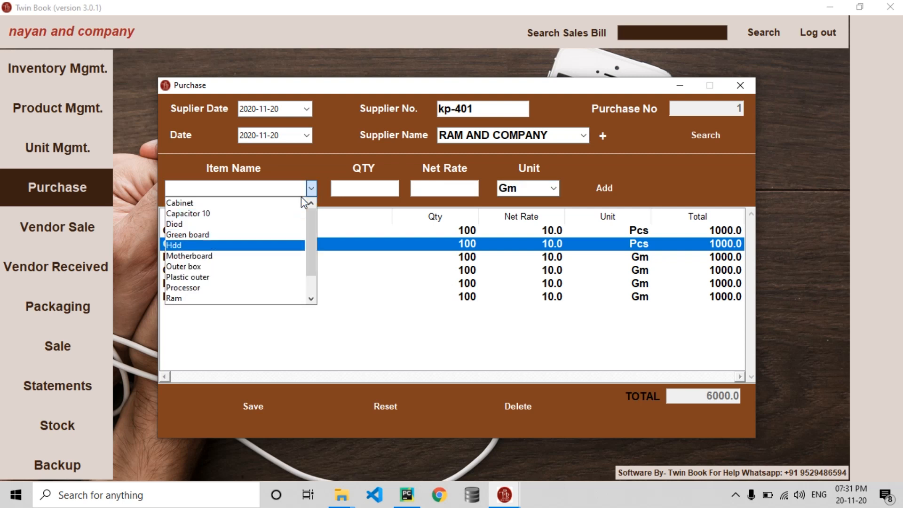
pyautogui.press('Down')
pyautogui.press('Down')
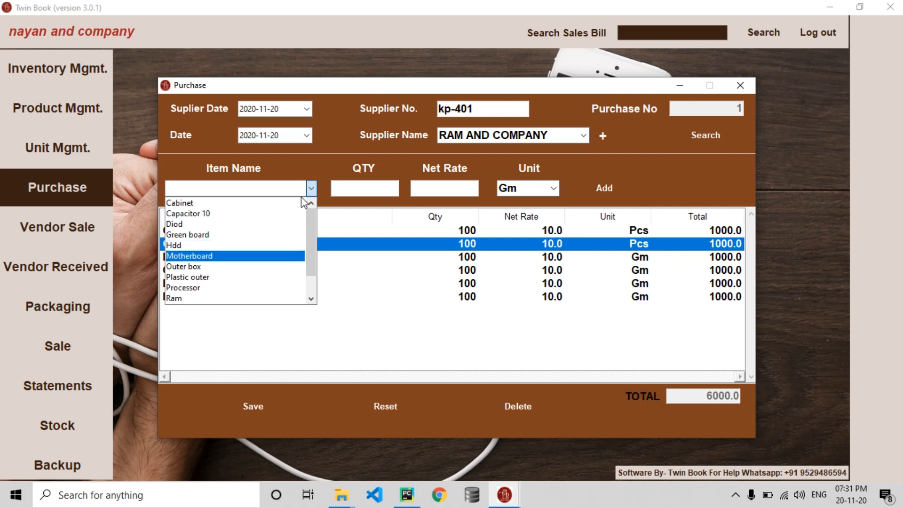
pyautogui.press('Return')
pyautogui.press('Tab')
pyautogui.write('100')
pyautogui.press('Tab')
pyautogui.write('10')
pyautogui.press('Tab')
pyautogui.press('Return')
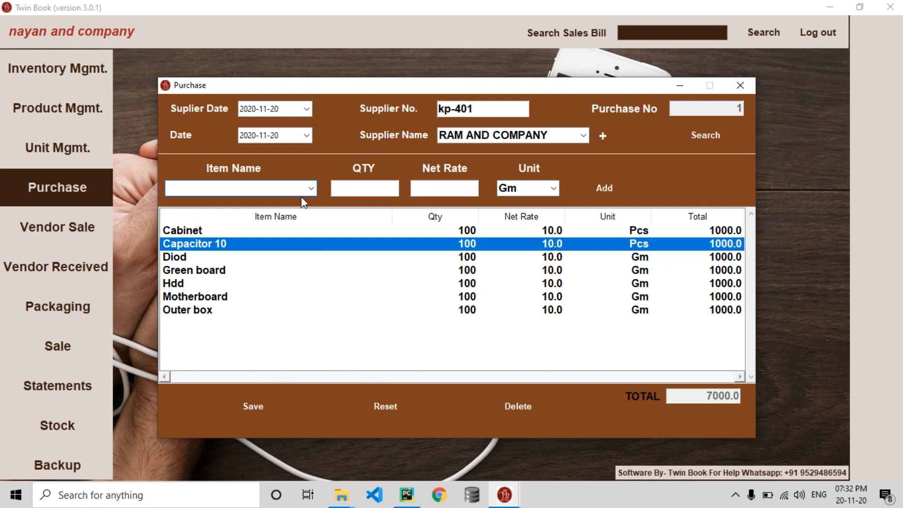
# Add an Ssd line to the purchase with quantity 100 and net rate 10, keeping the default unit Gm.
pyautogui.press('Down')
pyautogui.press('Down')
pyautogui.press('Down')
pyautogui.press('Down')
pyautogui.press('Down')
pyautogui.press('Down')
pyautogui.press('Down')
pyautogui.press('Down')
pyautogui.press('Down')
pyautogui.press('Down')
pyautogui.press('Down')
pyautogui.press('Down')
pyautogui.press('Down')
pyautogui.press('Up')
pyautogui.press('Down')
pyautogui.press('Return')
pyautogui.press('Tab')
pyautogui.write('100')
pyautogui.press('Tab')
pyautogui.write('10')
pyautogui.press('Tab')
pyautogui.press('Return')
# Add a Plastic outer line to the purchase with quantity 100 and net rate 10, keeping the default unit Gm.
pyautogui.press('Down')
pyautogui.press('Down')
pyautogui.press('Down')
pyautogui.press('Down')
pyautogui.press('Down')
pyautogui.press('Down')
pyautogui.press('Down')
pyautogui.press('Down')
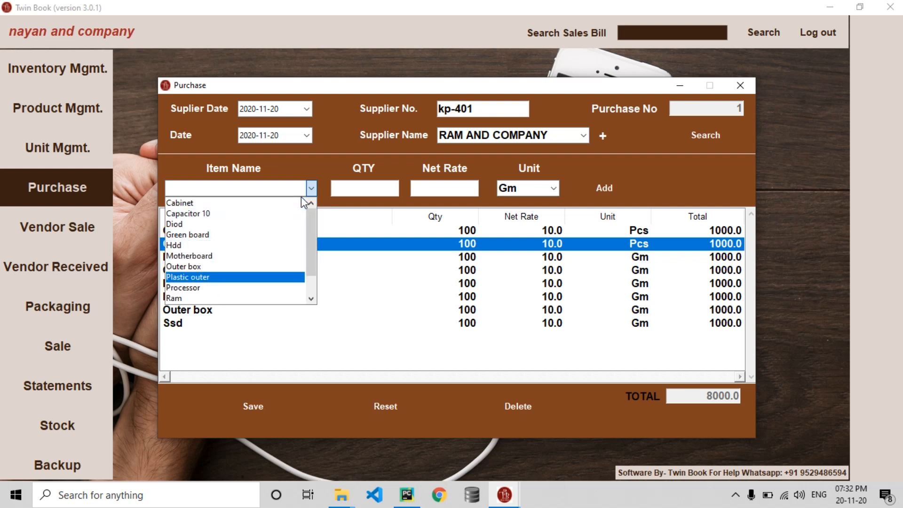
pyautogui.press('Return')
pyautogui.press('Tab')
pyautogui.write('100')
pyautogui.press('Tab')
pyautogui.write('10')
pyautogui.press('Tab')
pyautogui.press('Return')
# Add a Processor line to the purchase with quantity 100 and net rate 10, keeping the default unit Gm.
pyautogui.press('Down')
pyautogui.press('Down')
pyautogui.press('Down')
pyautogui.press('Down')
pyautogui.press('Down')
pyautogui.press('Down')
pyautogui.press('Down')
pyautogui.press('Down')
pyautogui.press('Down')
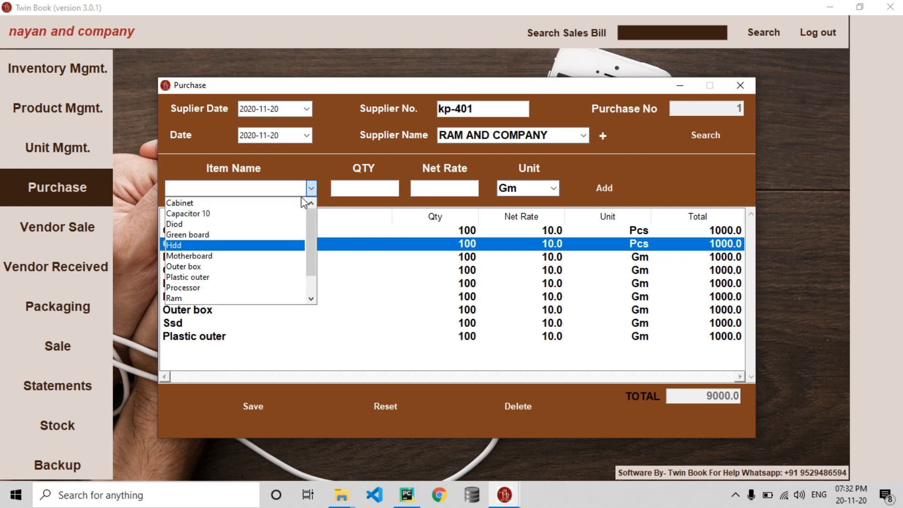
pyautogui.press('Return')
pyautogui.press('Tab')
pyautogui.write('100')
pyautogui.press('Tab')
pyautogui.write('10')
pyautogui.press('Tab')
pyautogui.press('Return')
# Add a Ram line to the purchase with quantity 100 and net rate 10, keeping the default unit Gm.
pyautogui.press('Down')
pyautogui.press('Down')
pyautogui.press('Down')
pyautogui.press('Down')
pyautogui.press('Down')
pyautogui.press('Down')
pyautogui.press('Down')
pyautogui.press('Down')
pyautogui.press('Down')
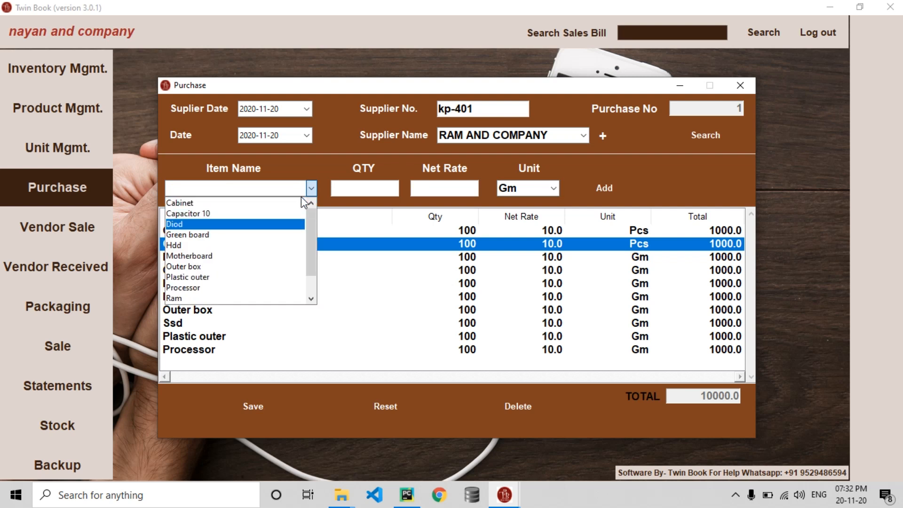
pyautogui.press('Down')
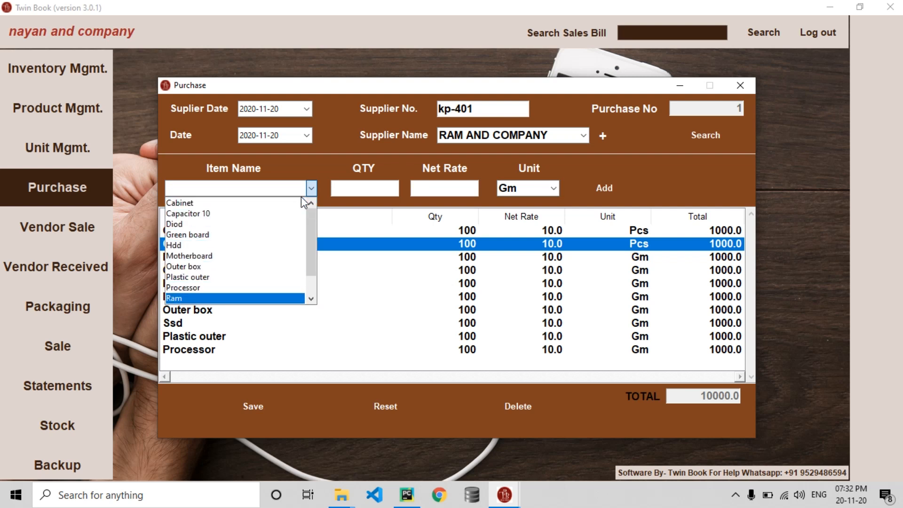
pyautogui.press('Return')
pyautogui.press('Tab')
pyautogui.write('100')
pyautogui.press('Tab')
pyautogui.write('10')
pyautogui.press('Tab')
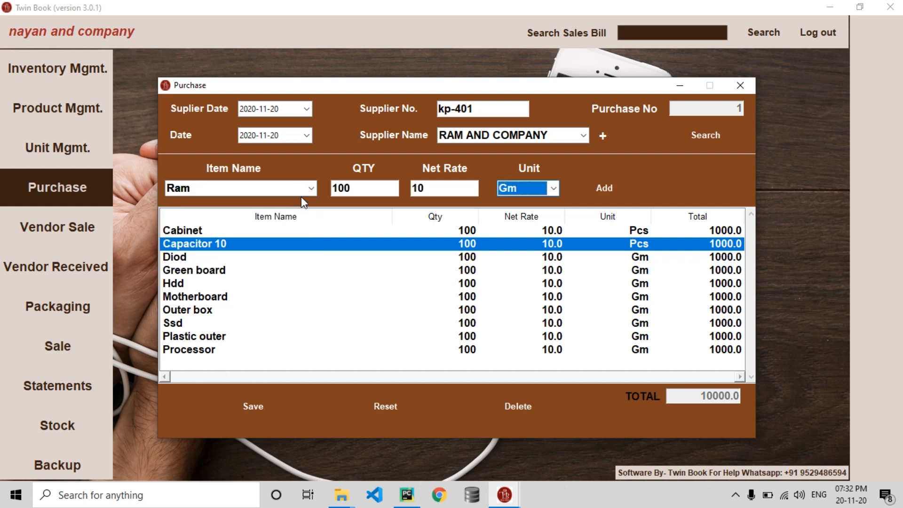
pyautogui.press('Return')
# Add a Resistance 4k line to the purchase with quantity 100 and net rate 10, keeping the default unit Gm.
pyautogui.press('Down')
pyautogui.press('Down')
pyautogui.press('Down')
pyautogui.press('Down')
pyautogui.press('Down')
pyautogui.press('Down')
pyautogui.press('Down')
pyautogui.press('Down')
pyautogui.press('Down')
pyautogui.press('Down')
pyautogui.press('Down')
pyautogui.press('Down')
pyautogui.press('Down')
pyautogui.press('Up')
pyautogui.press('Up')
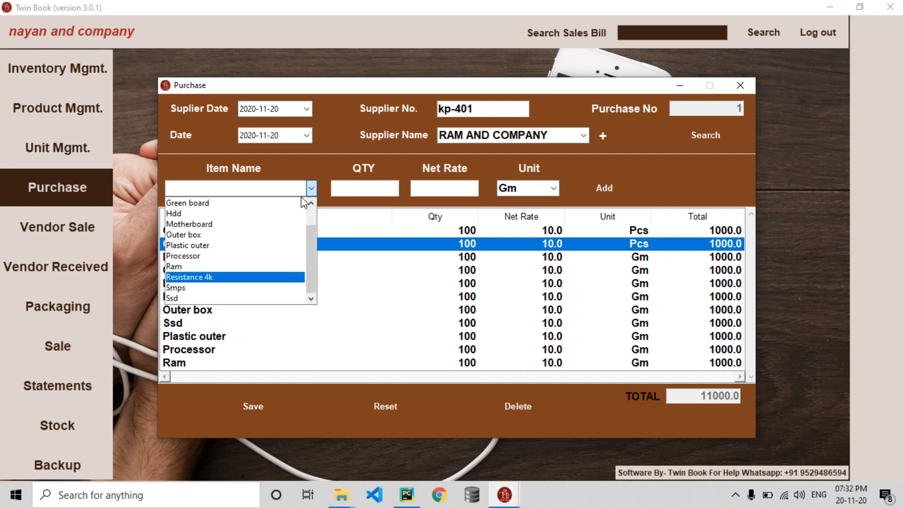
pyautogui.press('Return')
pyautogui.press('Tab')
pyautogui.write('100')
pyautogui.press('Tab')
pyautogui.write('10')
pyautogui.press('Tab')
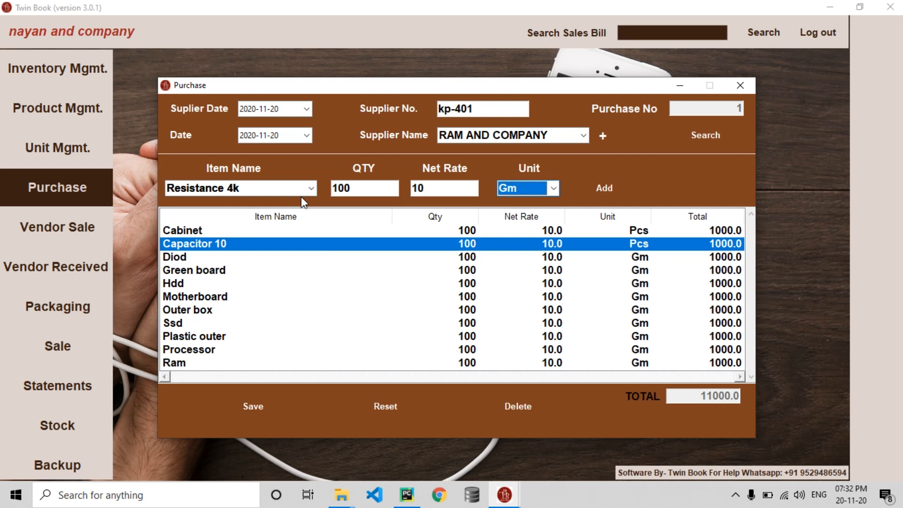
pyautogui.press('Return')
# Add an Smps line to the purchase with quantity 100 and net rate 10, keeping the default unit Gm.
pyautogui.press('Down')
pyautogui.press('Down')
pyautogui.press('Down')
pyautogui.press('Down')
pyautogui.press('Down')
pyautogui.press('Down')
pyautogui.press('Down')
pyautogui.press('Down')
pyautogui.press('Down')
pyautogui.press('Down')
pyautogui.press('Down')
pyautogui.press('Down')
pyautogui.press('Return')
pyautogui.press('Tab')
pyautogui.write('100')
pyautogui.press('Tab')
pyautogui.write('10')
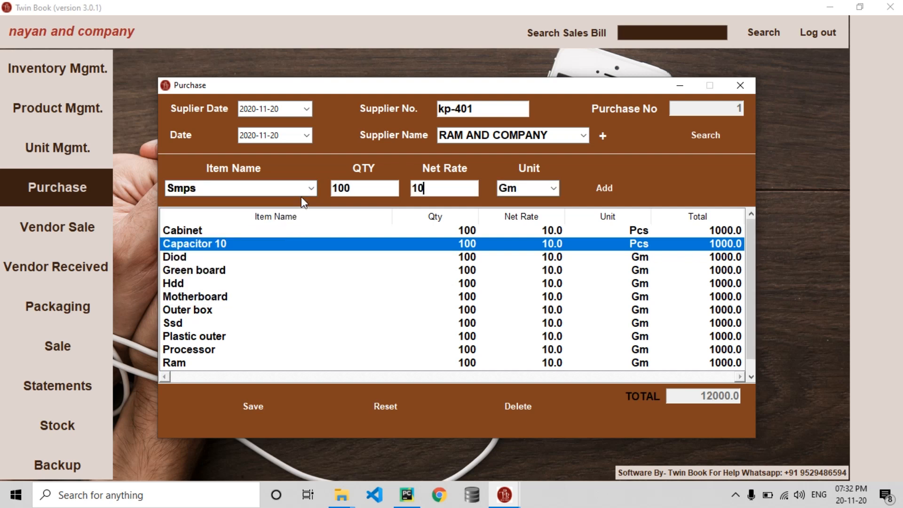
pyautogui.press('Tab')
pyautogui.press('Return')
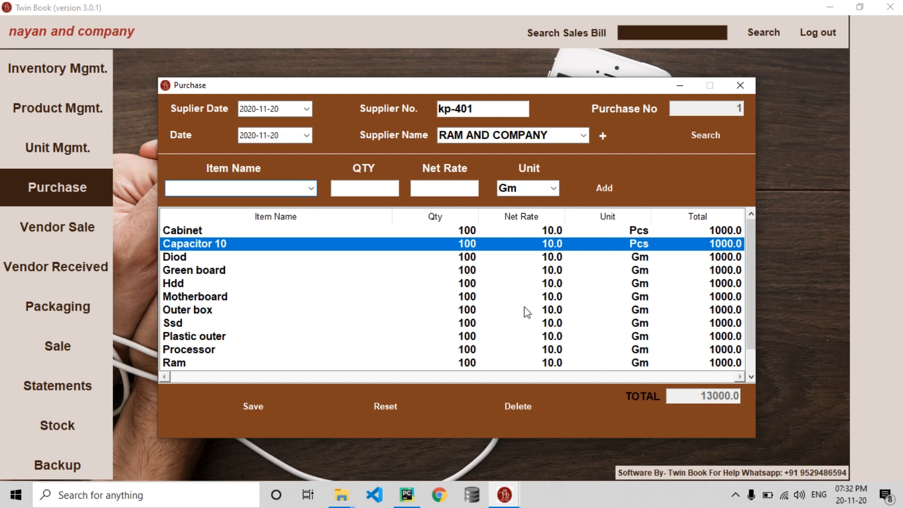
# Look through the item list and the entered purchase lines for any item not yet added.
pyautogui.press('Down')
pyautogui.press('Down')
pyautogui.press('Down')
pyautogui.press('Down')
pyautogui.press('Down')
pyautogui.press('Down')
pyautogui.press('Down')
pyautogui.press('Down')
pyautogui.press('Down')
pyautogui.press('Down')
pyautogui.press('Down')
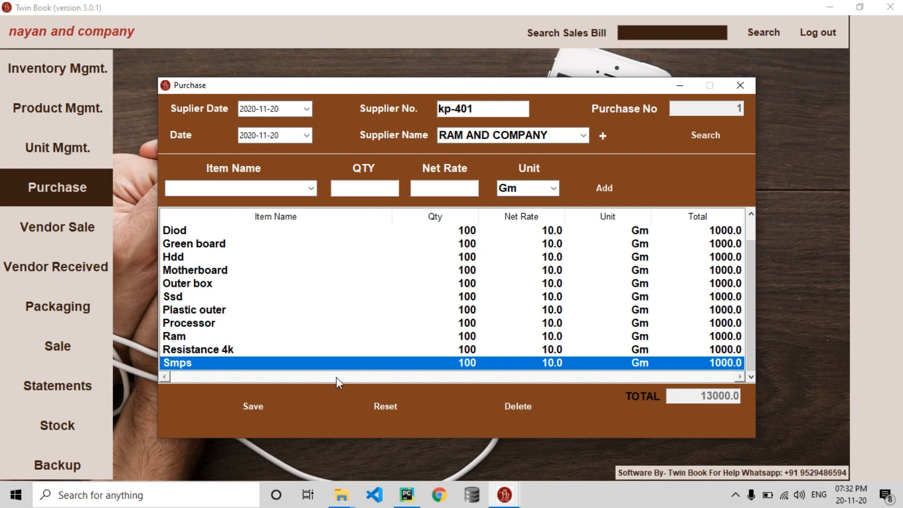
# Save the purchase from RAM AND COMPANY and close the purchase window.
pyautogui.click(262, 408)
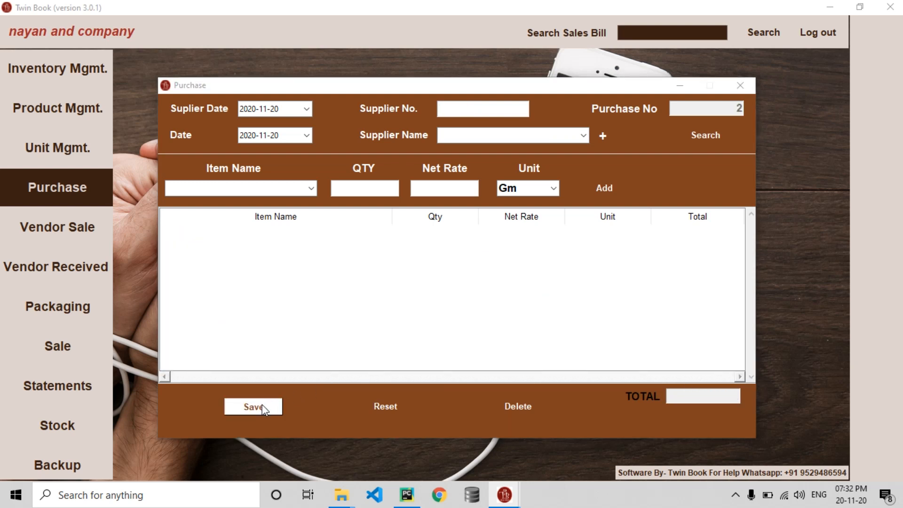
pyautogui.click(528, 291)
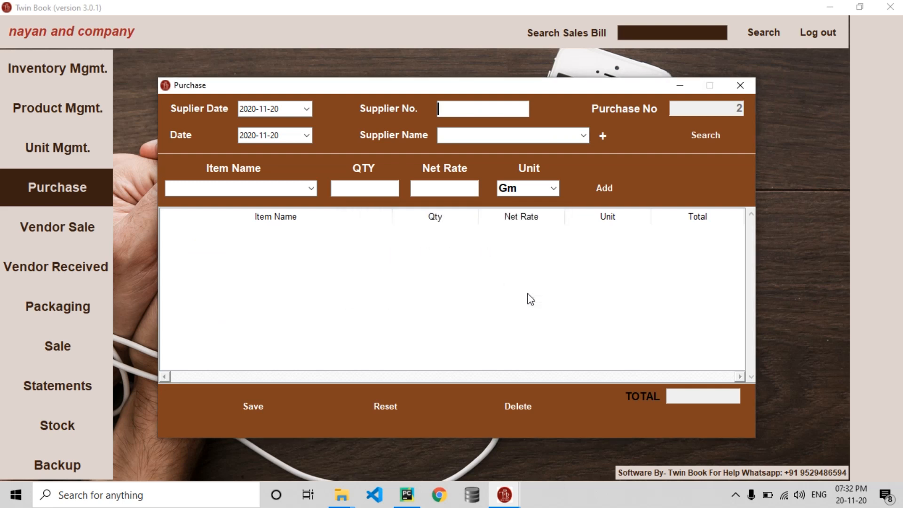
pyautogui.click(747, 85)
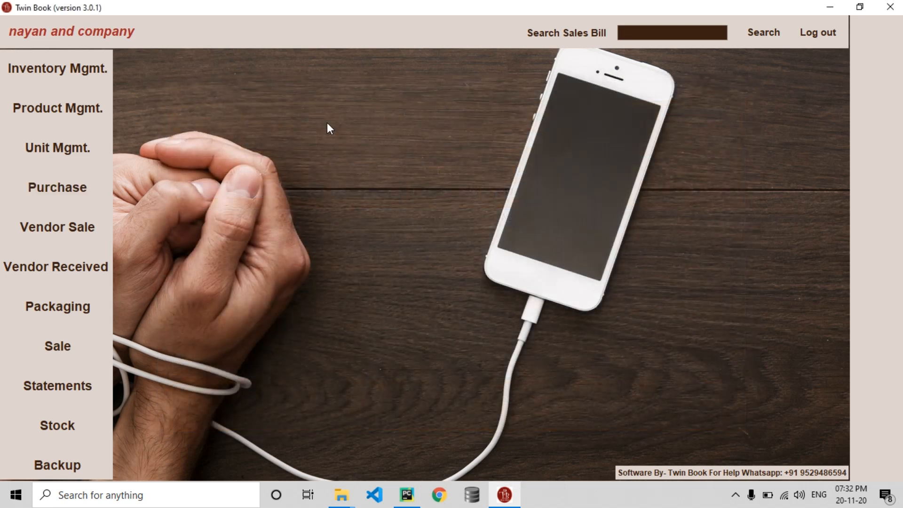
# Open the purchase bill search and search by supplier number kp-401.
pyautogui.click(75, 186)
pyautogui.click(713, 124)
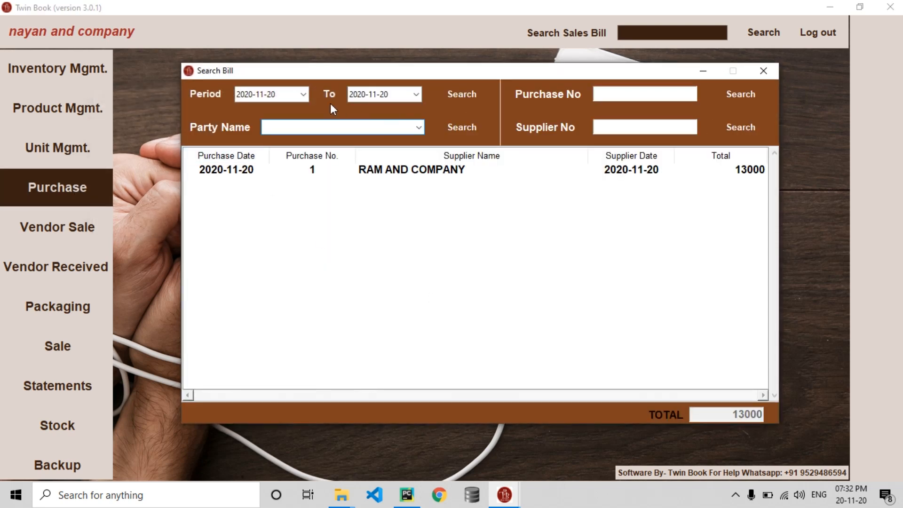
pyautogui.click(302, 95)
pyautogui.click(302, 95)
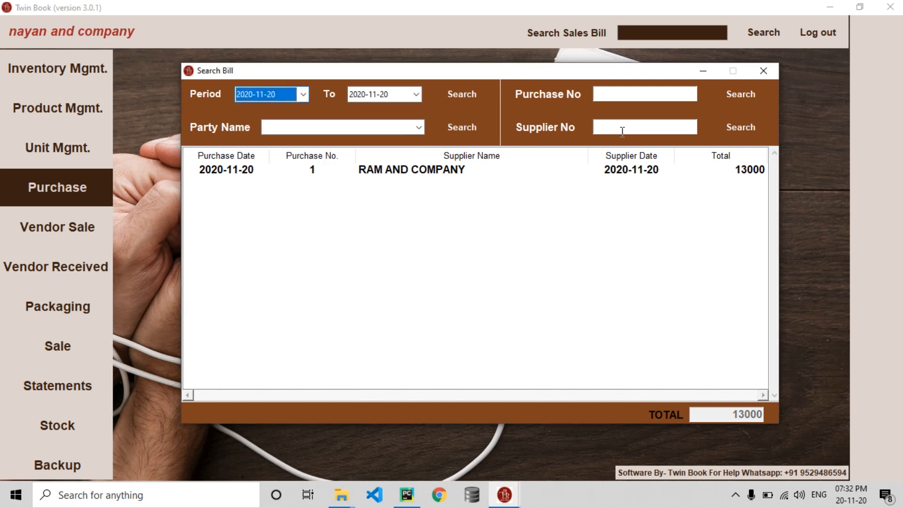
pyautogui.click(635, 92)
pyautogui.click(653, 128)
pyautogui.write('kp-401')
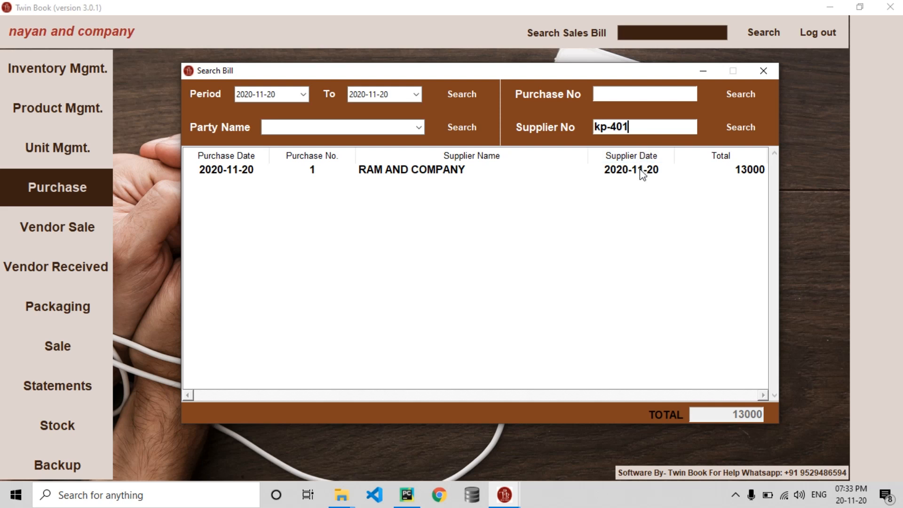
pyautogui.click(643, 175)
pyautogui.click(748, 127)
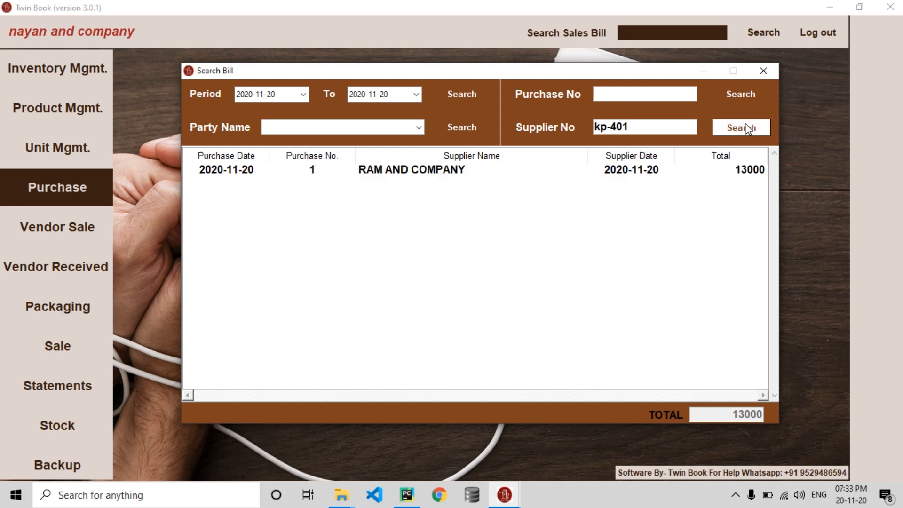
# Open the found RAM AND COMPANY purchase bill and review its item lines.
pyautogui.click(652, 173)
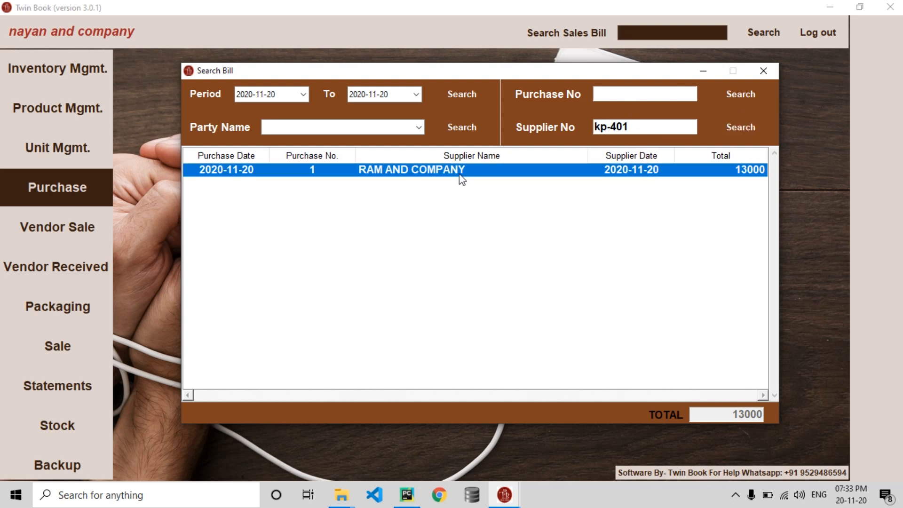
pyautogui.doubleClick(402, 173)
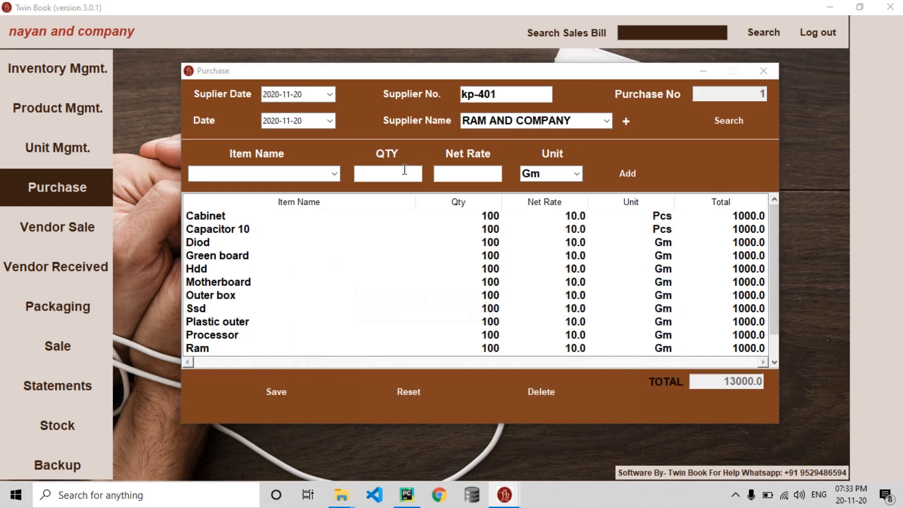
pyautogui.click(472, 258)
pyautogui.moveTo(776, 246); pyautogui.dragTo(775, 292)
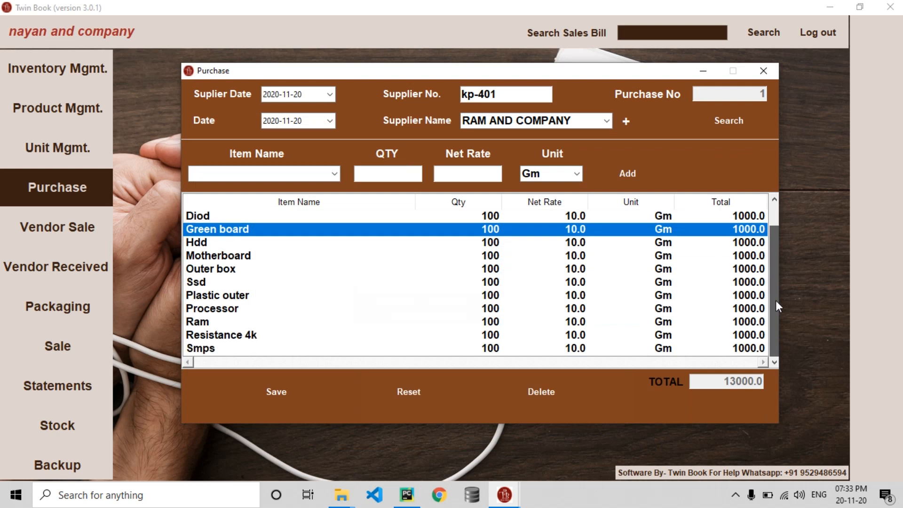
pyautogui.moveTo(777, 337); pyautogui.dragTo(768, 210)
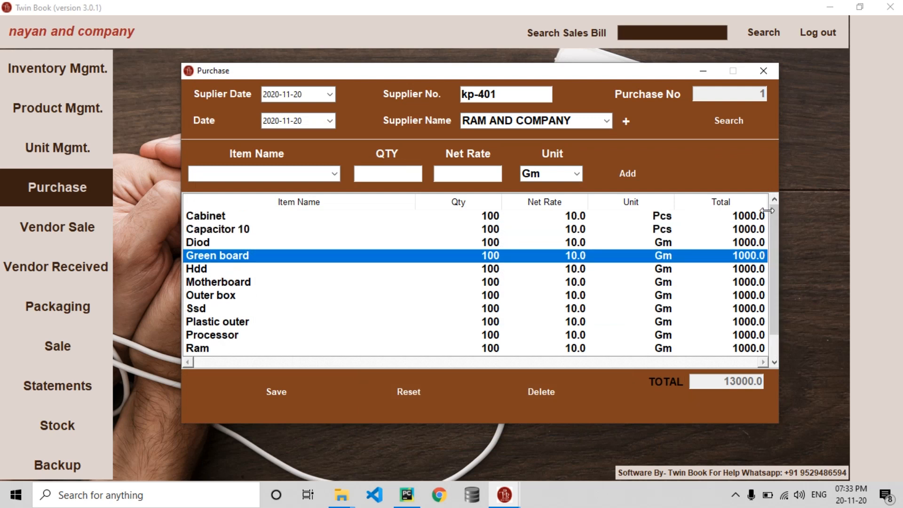
pyautogui.click(338, 261)
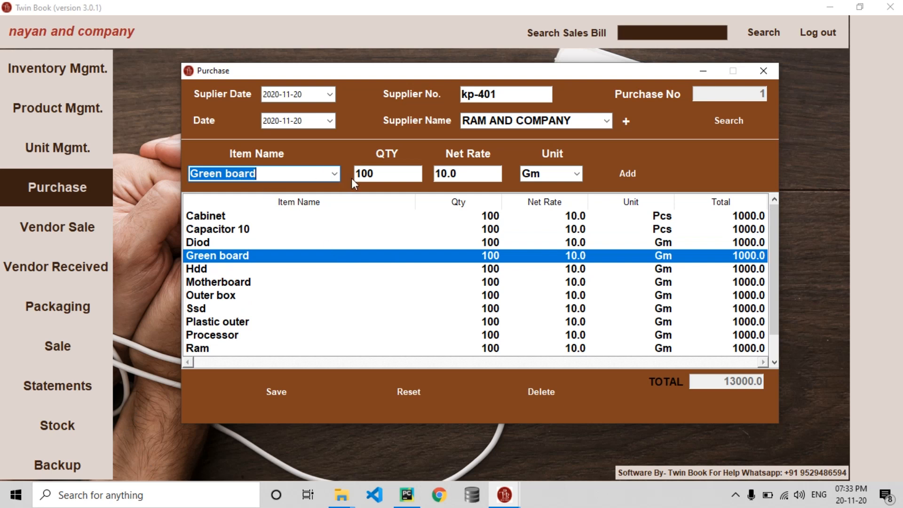
pyautogui.click(383, 175)
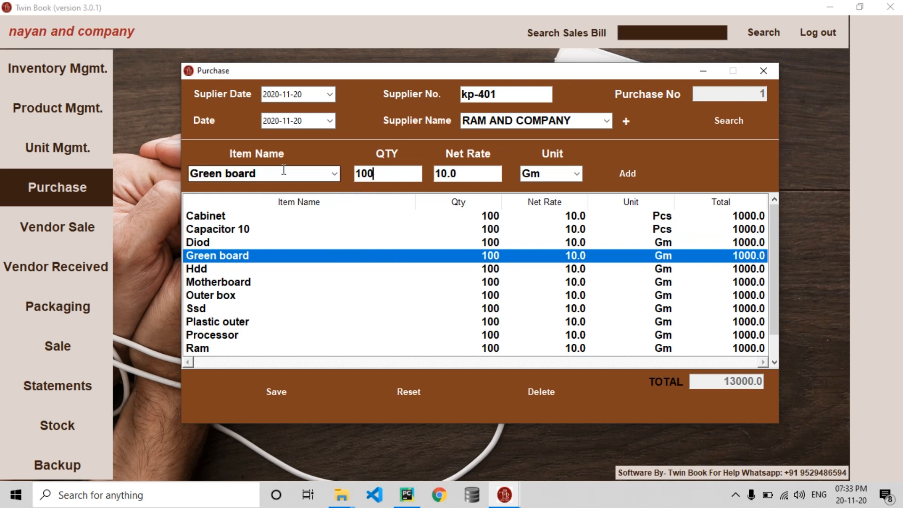
pyautogui.press('Tab')
pyautogui.press('Tab')
pyautogui.press('Return')
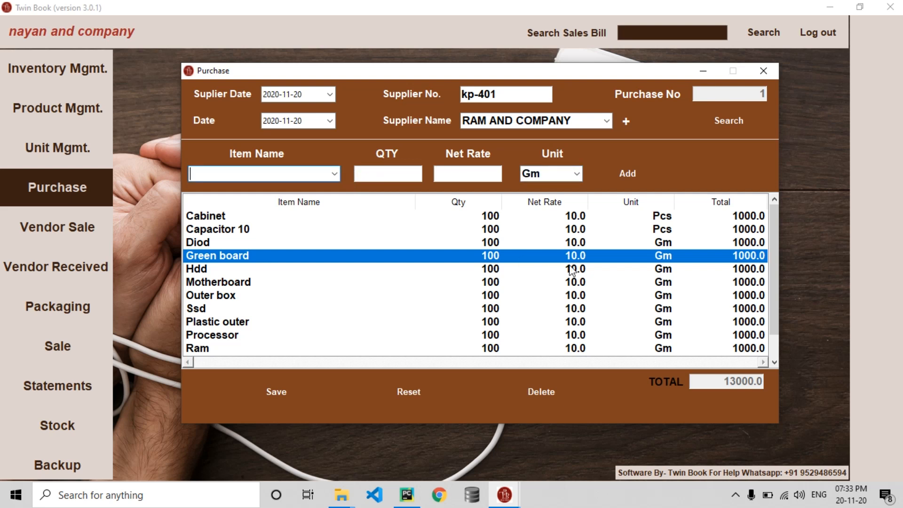
# Change the unit of the Green board line in the purchase to Pcs.
pyautogui.doubleClick(646, 257)
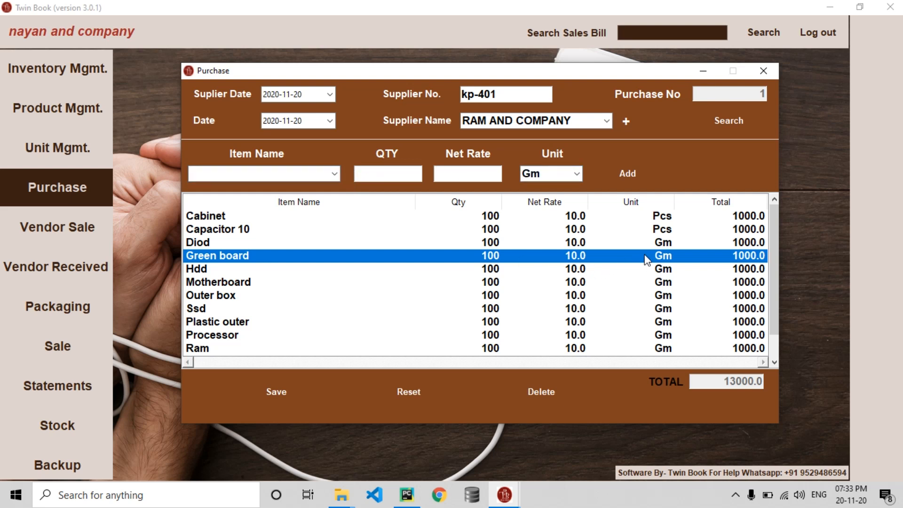
pyautogui.press('Tab')
pyautogui.press('Tab')
pyautogui.press('Tab')
pyautogui.press('Down')
pyautogui.press('Down')
pyautogui.press('Return')
pyautogui.press('Return')
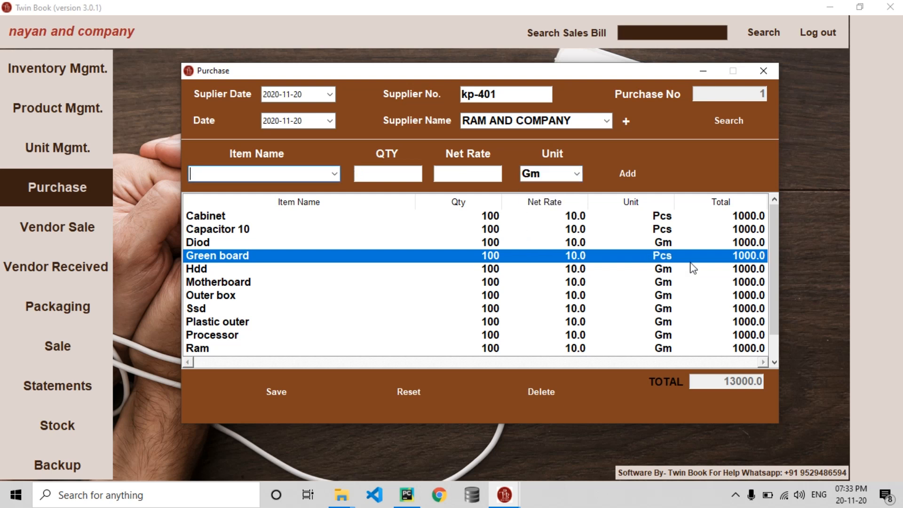
# Change the unit of the Ssd line in the purchase to Pcs.
pyautogui.doubleClick(637, 311)
pyautogui.press('Tab')
pyautogui.press('Tab')
pyautogui.press('Tab')
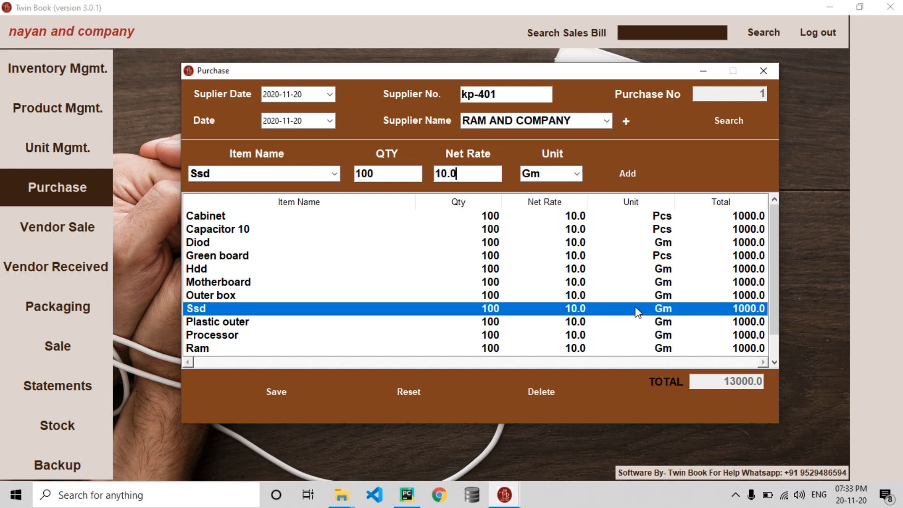
pyautogui.press('Down')
pyautogui.press('Down')
pyautogui.press('Down')
pyautogui.press('Return')
pyautogui.press('Return')
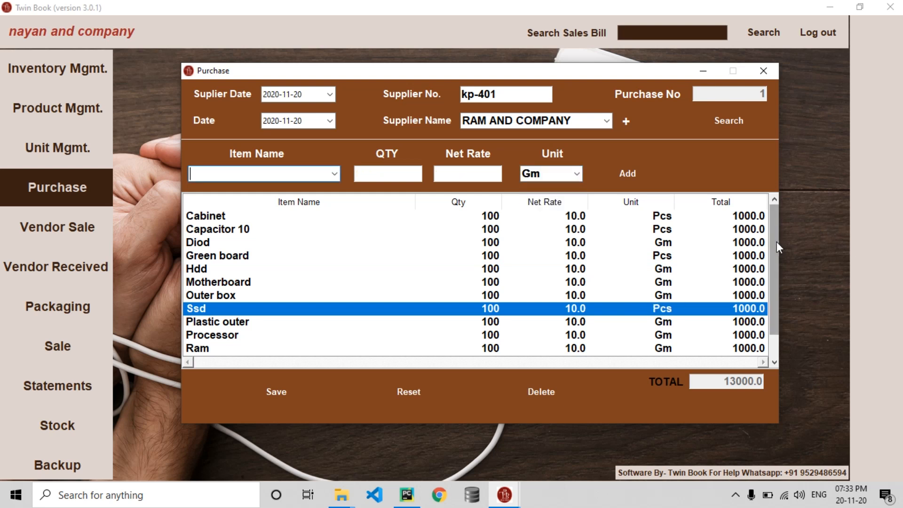
# Save the updated purchase bill and close the purchase window.
pyautogui.moveTo(777, 242); pyautogui.dragTo(779, 346)
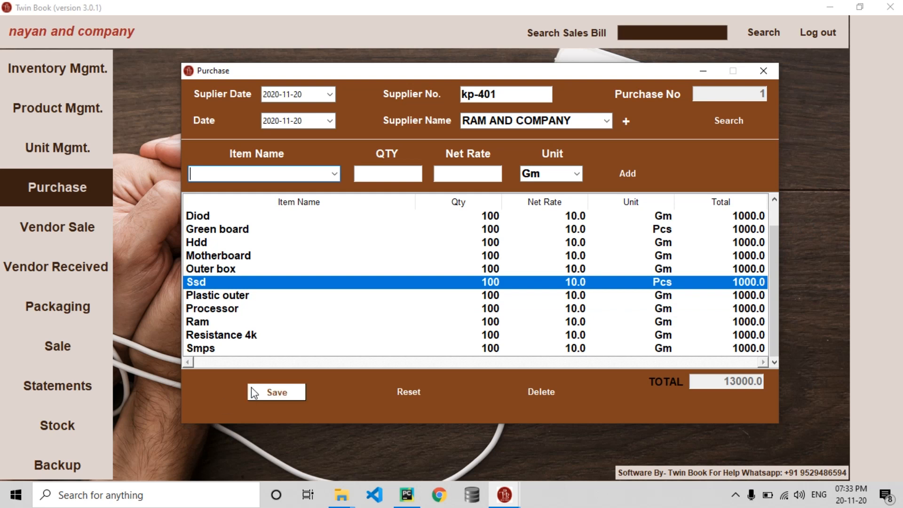
pyautogui.click(267, 392)
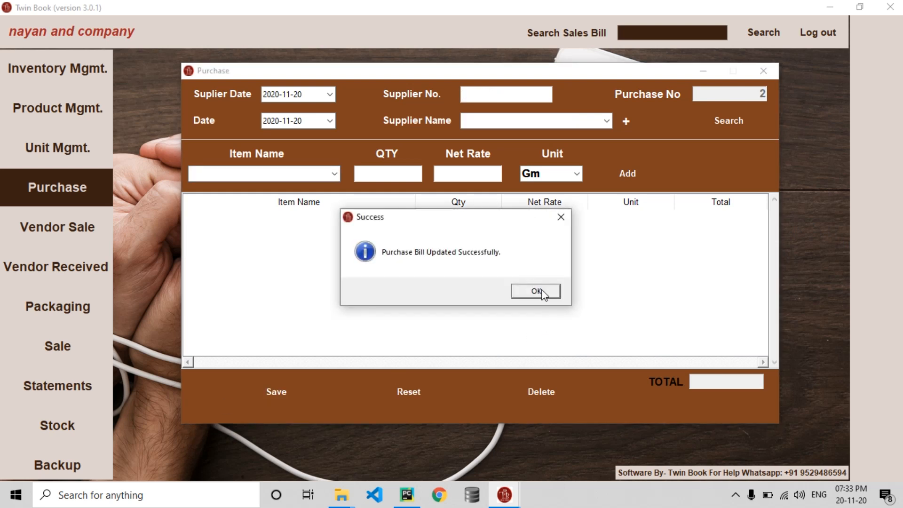
pyautogui.click(523, 291)
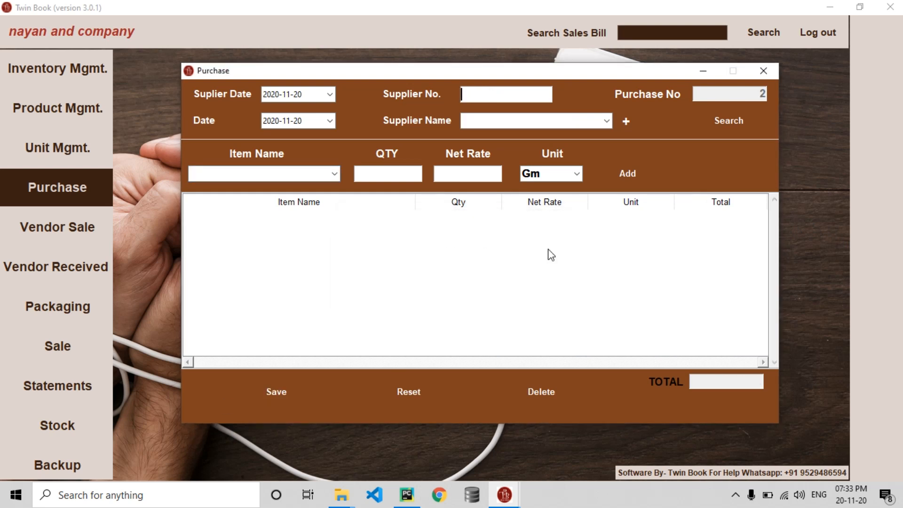
pyautogui.click(770, 69)
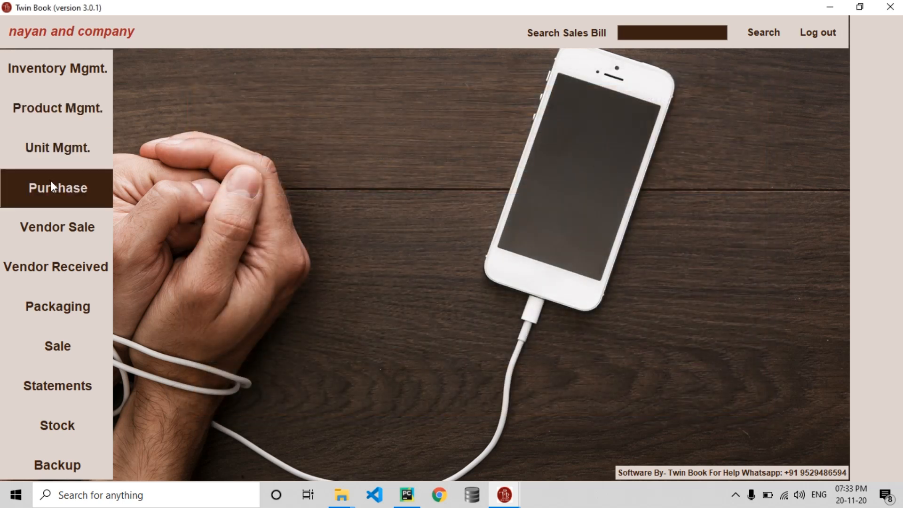
pyautogui.click(72, 115)
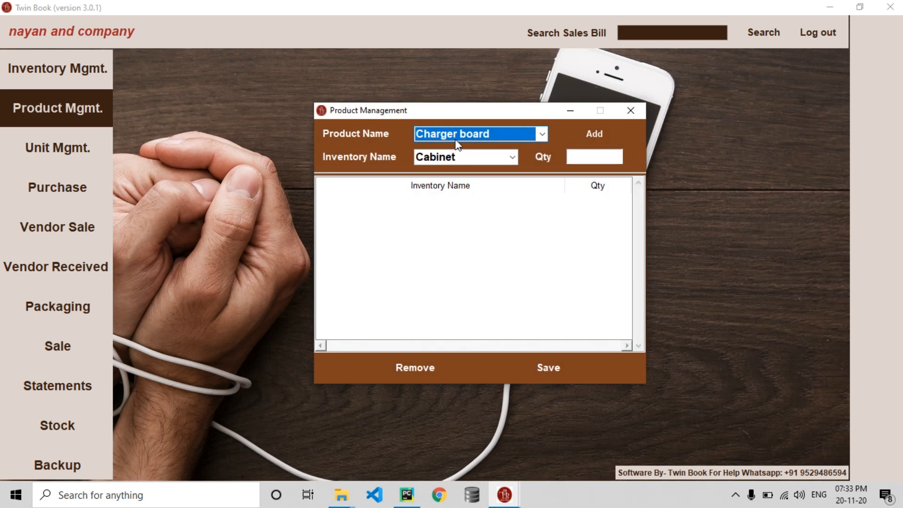
pyautogui.click(631, 111)
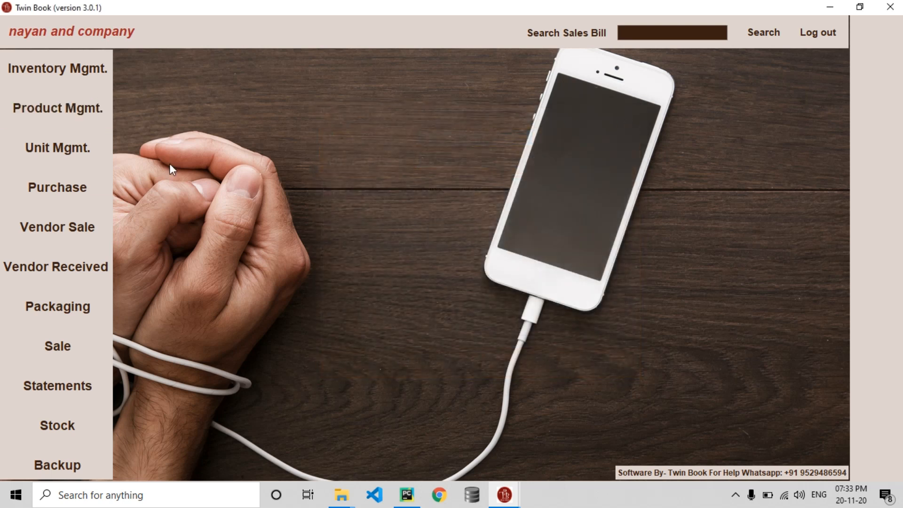
# Open the vendor sale form and add a new vendor named "shyam and company".
pyautogui.click(84, 245)
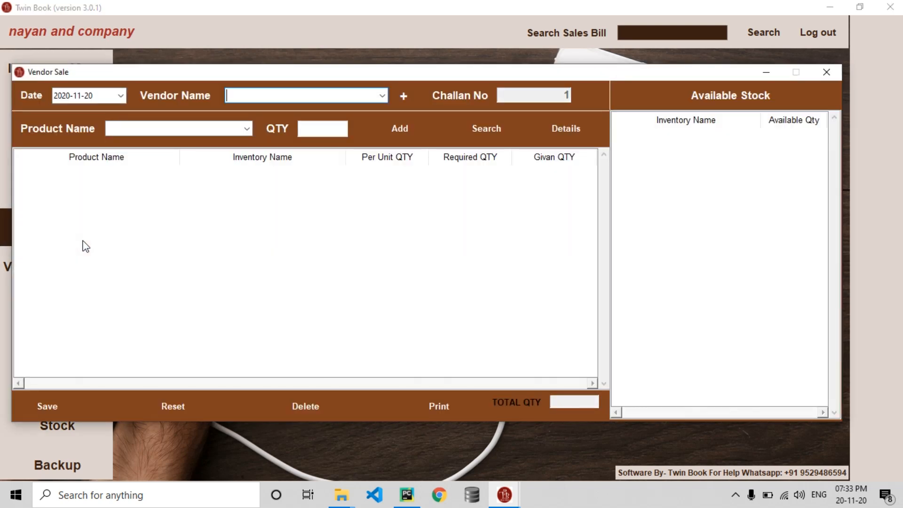
pyautogui.click(401, 99)
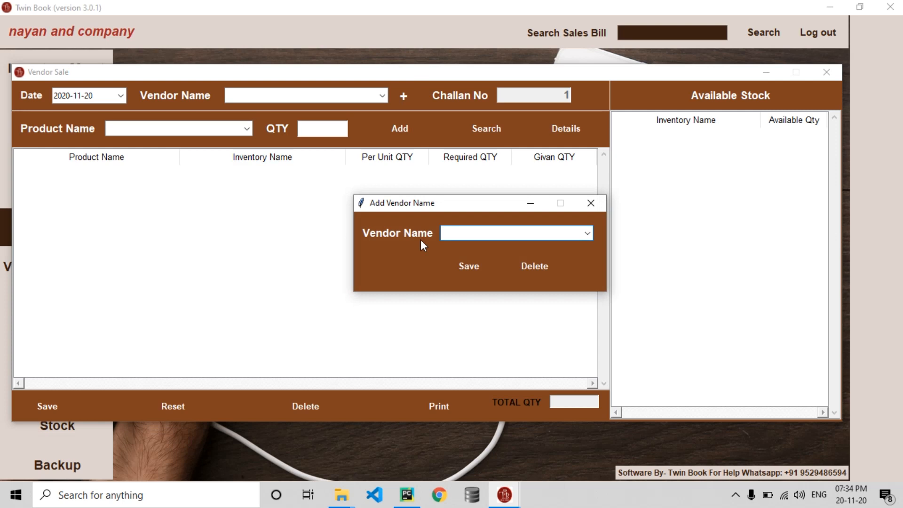
pyautogui.write('shyam and company')
pyautogui.press('Return')
pyautogui.press('Return')
# Choose SHYAM AND COMPANY as the vendor and add the product Charger board with quantity 10 to the vendor sale.
pyautogui.write('SHYAM AND COMPANY')
pyautogui.press('Tab')
pyautogui.press('Down')
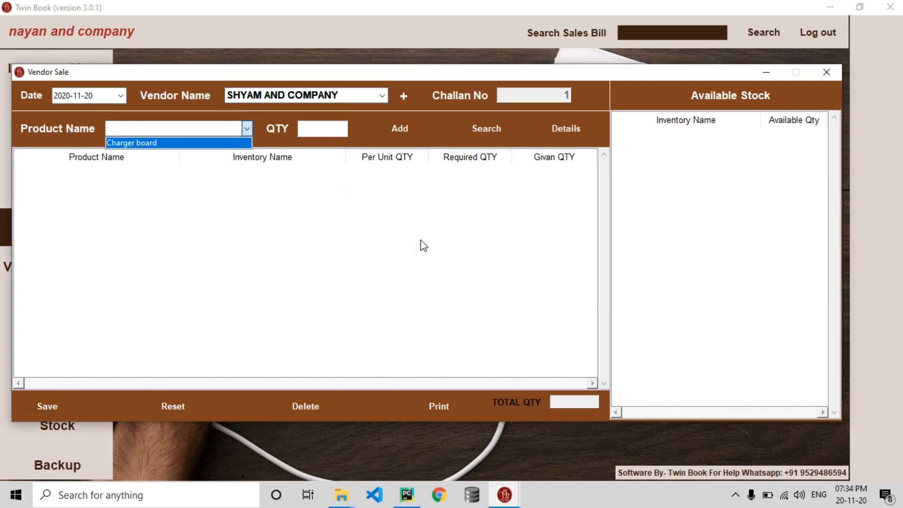
pyautogui.press('Return')
pyautogui.press('Tab')
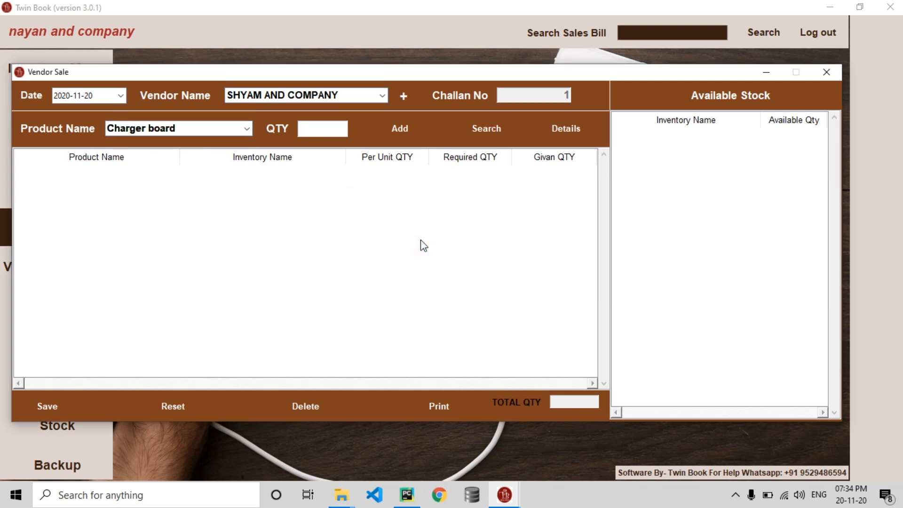
pyautogui.write('10')
pyautogui.press('Return')
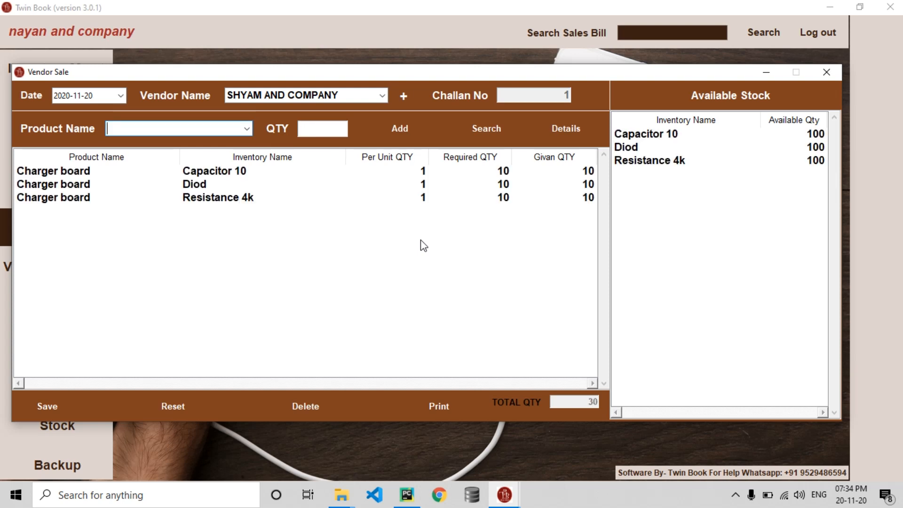
# Review the Capacitor 10, Diod and Resistance 4k lines of the Charger board in the vendor sale.
pyautogui.click(250, 178)
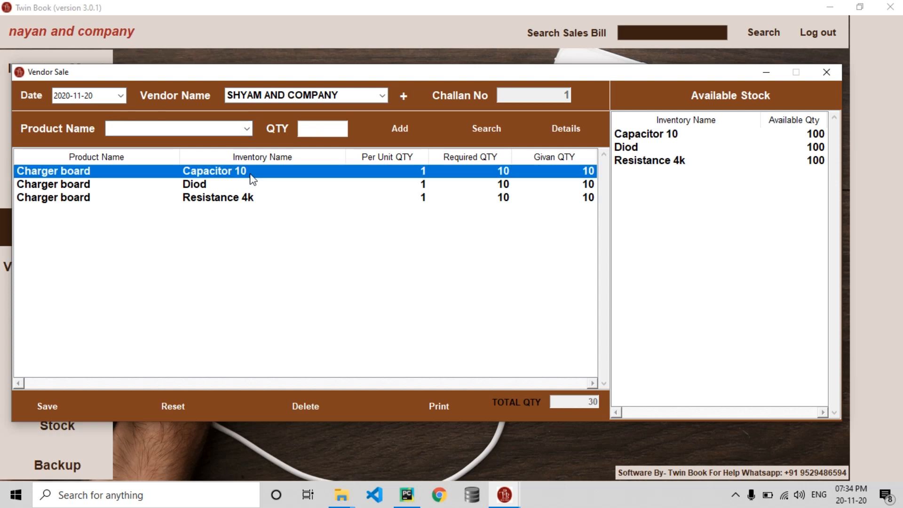
pyautogui.press('Down')
pyautogui.press('Down')
pyautogui.press('Up')
pyautogui.press('Up')
pyautogui.press('Down')
pyautogui.press('Down')
pyautogui.press('Up')
pyautogui.press('Up')
pyautogui.click(267, 189)
pyautogui.click(276, 198)
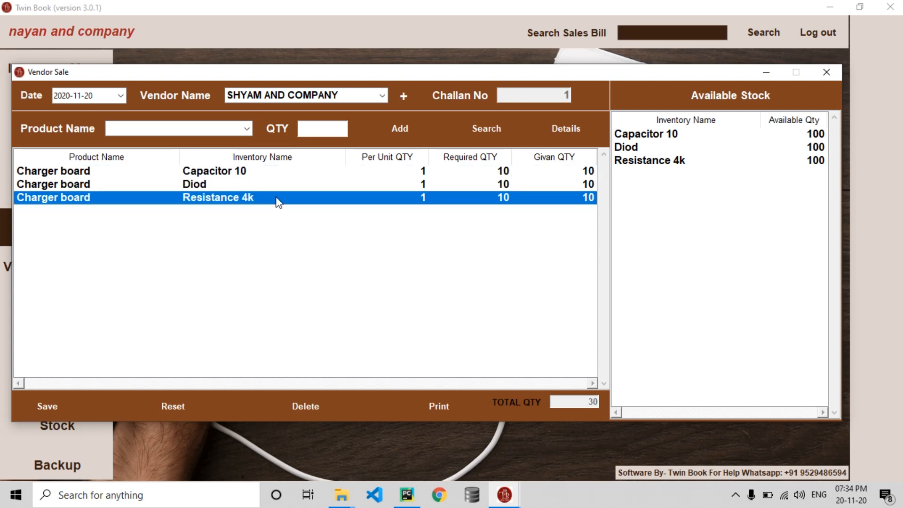
pyautogui.click(236, 174)
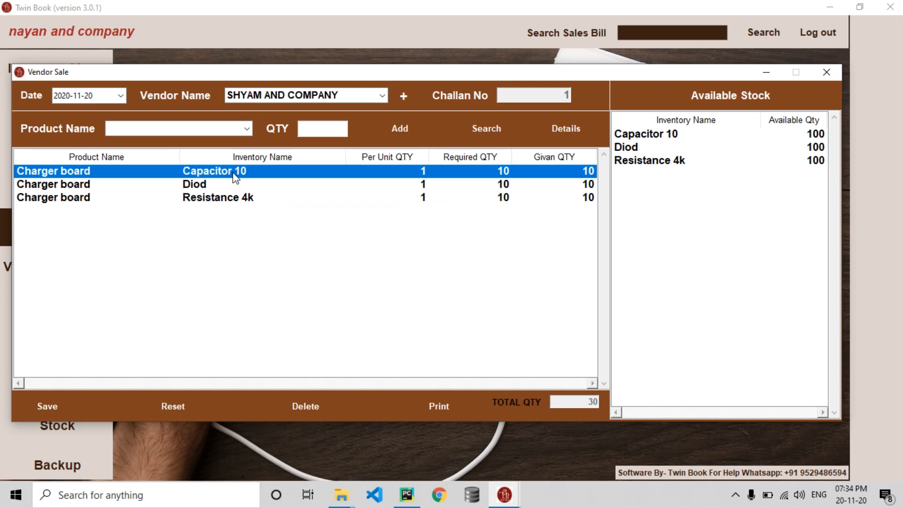
# Open the Capacitor 10 line for updating and look through the inventory items offered as a replacement.
pyautogui.doubleClick(276, 178)
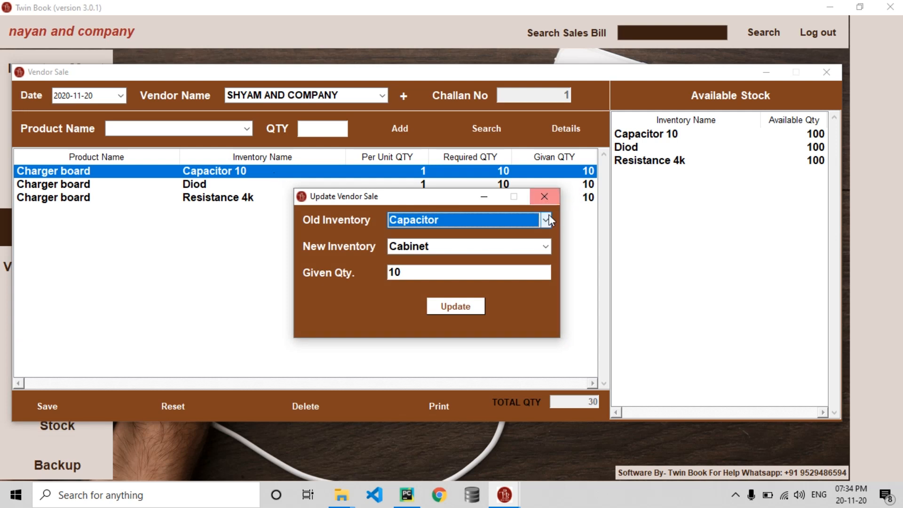
pyautogui.click(549, 220)
pyautogui.click(549, 219)
pyautogui.press('Tab')
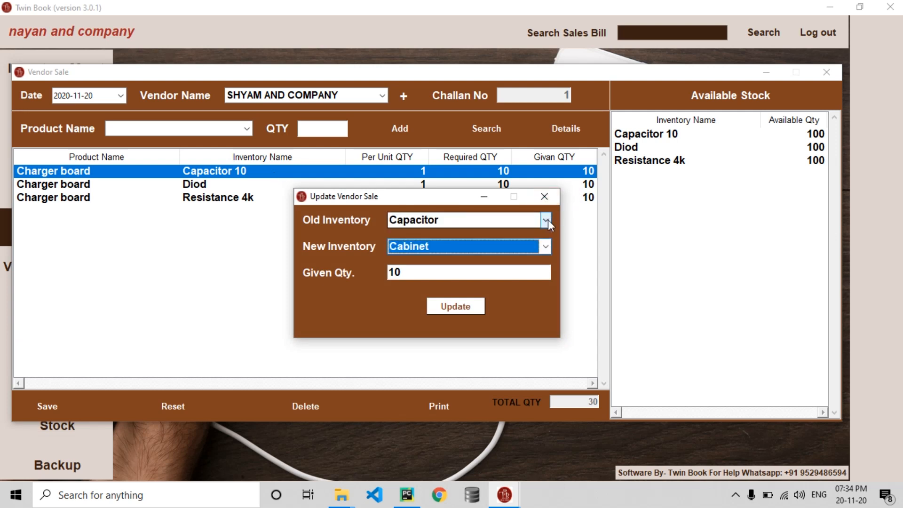
pyautogui.hotkey('alt', 'Down')
pyautogui.press('Down')
pyautogui.press('Down')
pyautogui.press('Down')
pyautogui.press('Down')
pyautogui.press('Down')
pyautogui.press('Down')
pyautogui.press('Down')
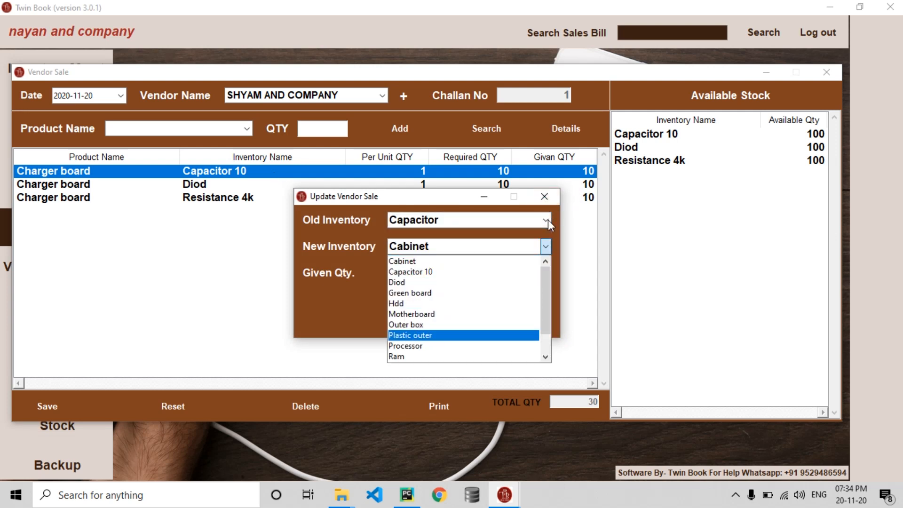
pyautogui.press('Down')
pyautogui.press('Down')
pyautogui.press('Down')
pyautogui.press('Down')
pyautogui.press('Down')
pyautogui.press('Up')
pyautogui.press('Up')
pyautogui.press('Up')
pyautogui.press('Up')
pyautogui.press('Up')
pyautogui.press('Up')
pyautogui.press('Up')
pyautogui.press('Up')
pyautogui.press('Up')
pyautogui.press('Up')
pyautogui.press('Up')
pyautogui.press('Up')
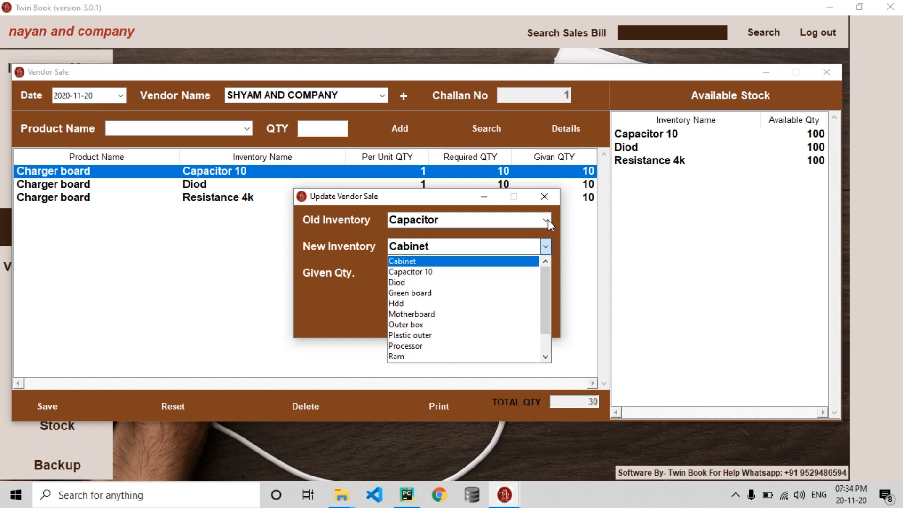
pyautogui.press('Return')
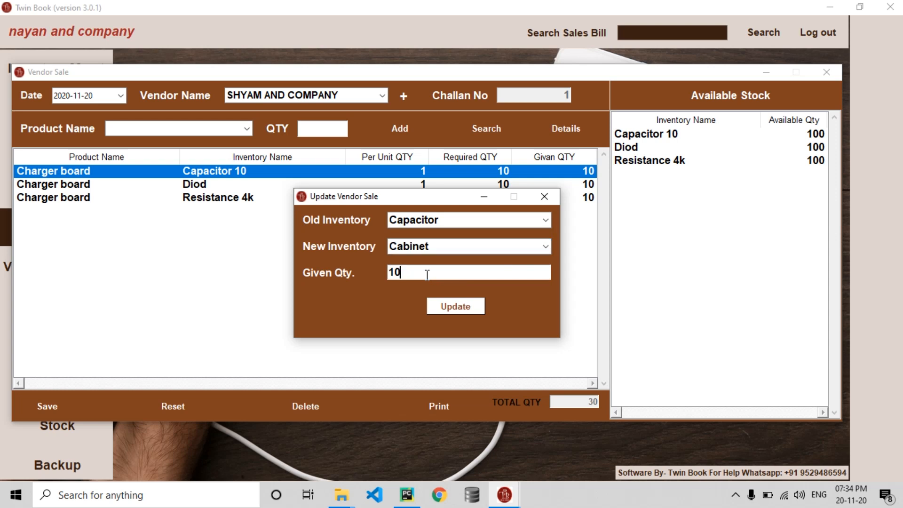
# Update the line with Capacitor 10 as new inventory and a given quantity of 5, and save the vendor sale bill.
pyautogui.press('BackSpace')
pyautogui.press('BackSpace')
pyautogui.write('5')
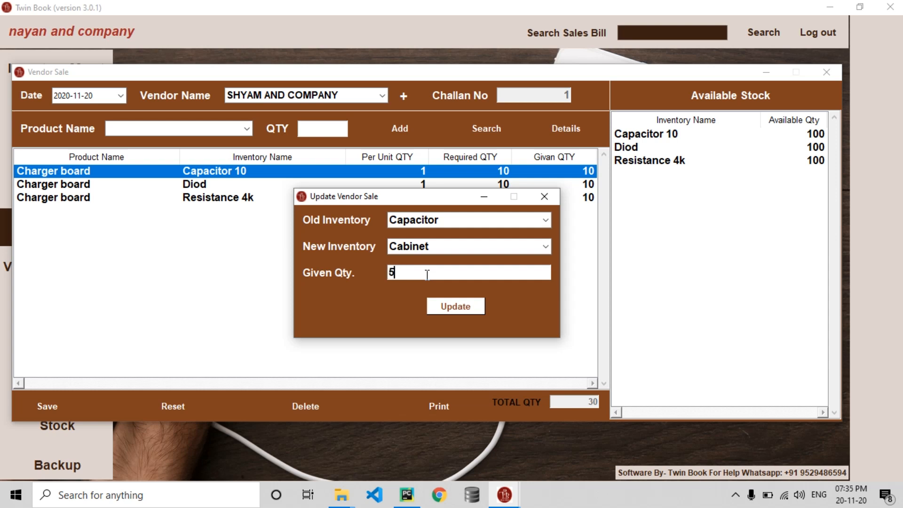
pyautogui.click(547, 245)
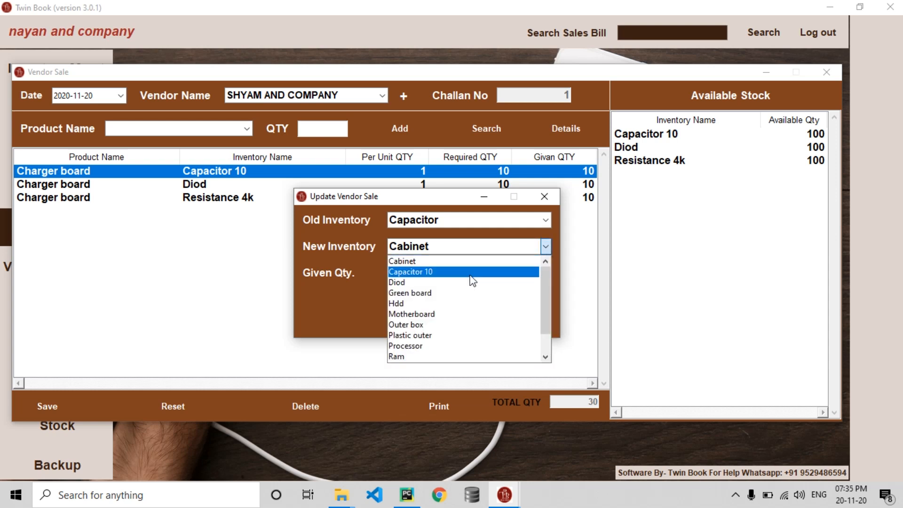
pyautogui.click(421, 272)
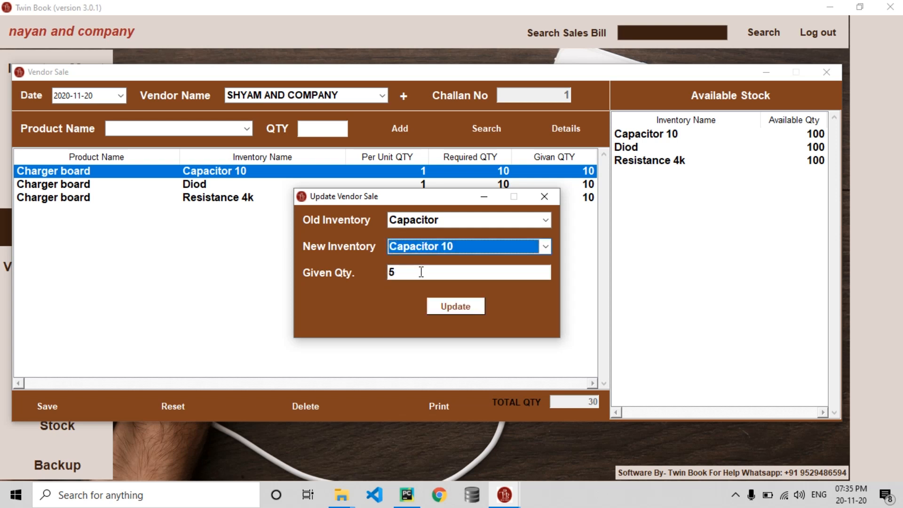
pyautogui.click(457, 304)
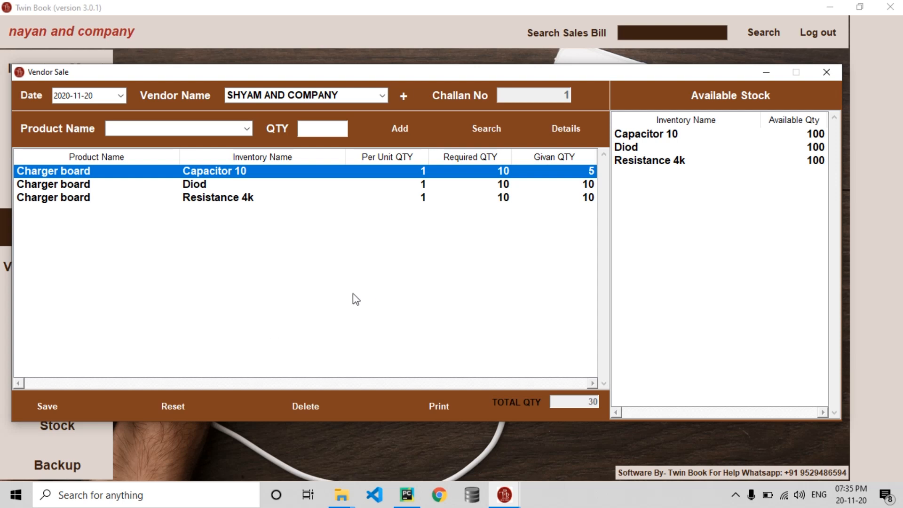
pyautogui.click(36, 408)
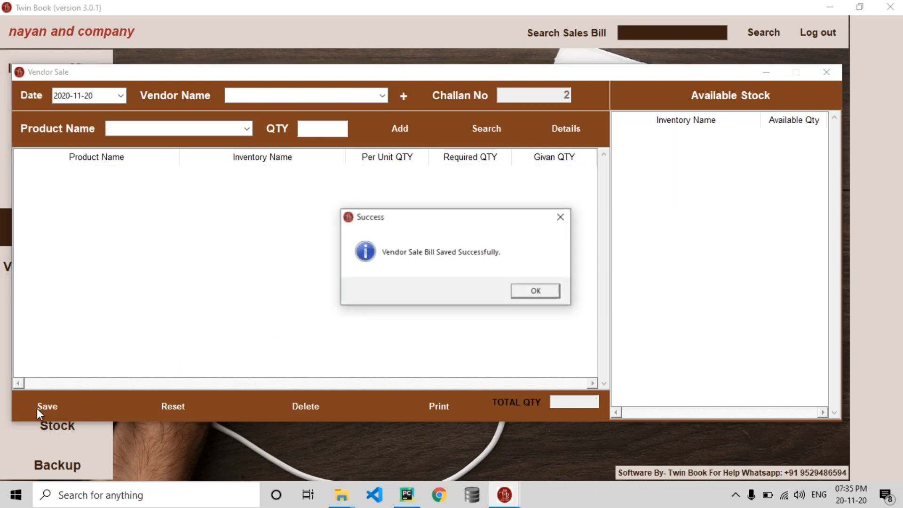
pyautogui.click(532, 294)
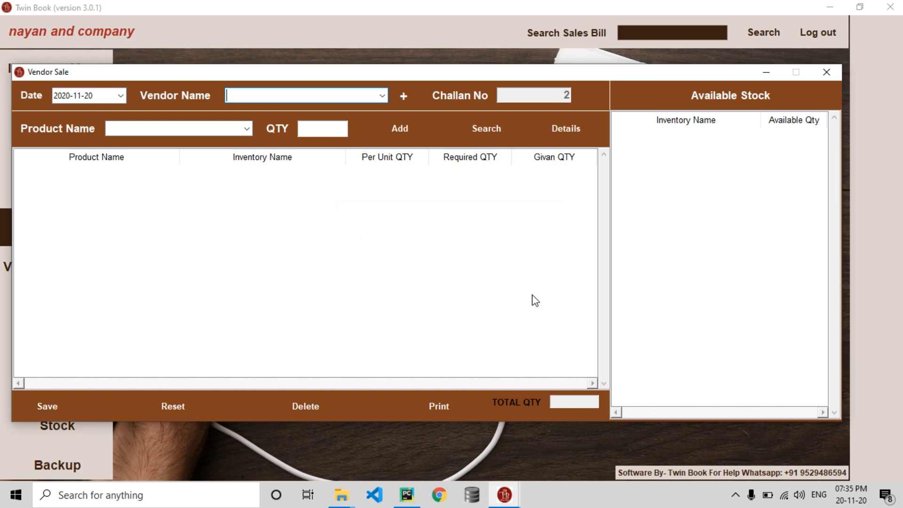
# Search the vendor challans and open the pending challan 1 of SHYAM AND COMPANY.
pyautogui.click(468, 133)
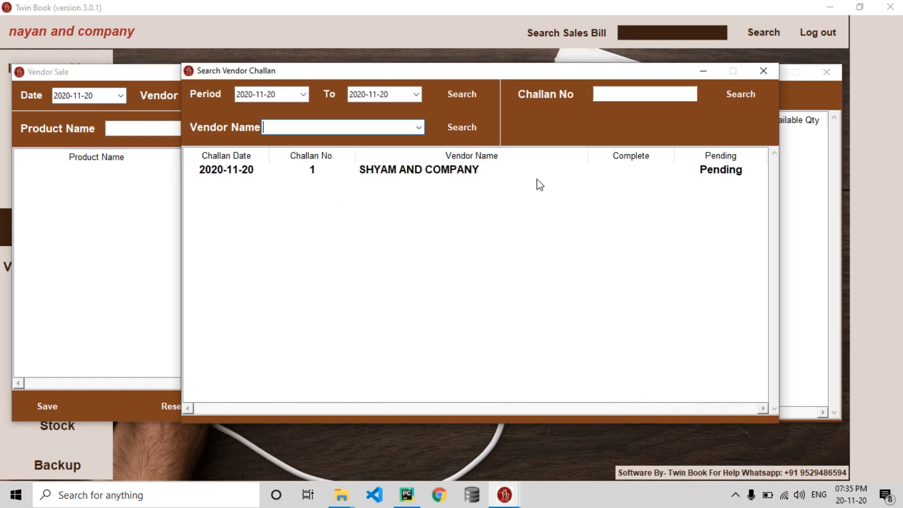
pyautogui.click(411, 170)
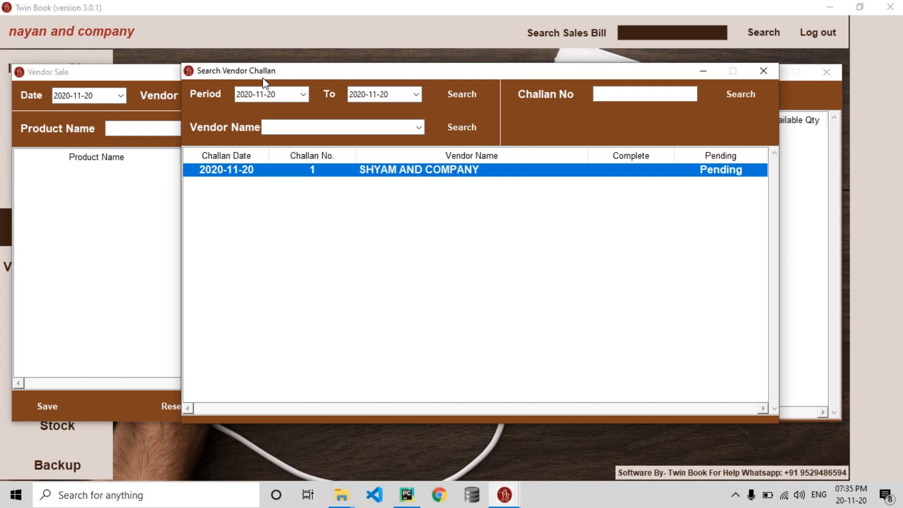
pyautogui.click(419, 127)
pyautogui.click(419, 127)
pyautogui.click(416, 94)
pyautogui.click(416, 94)
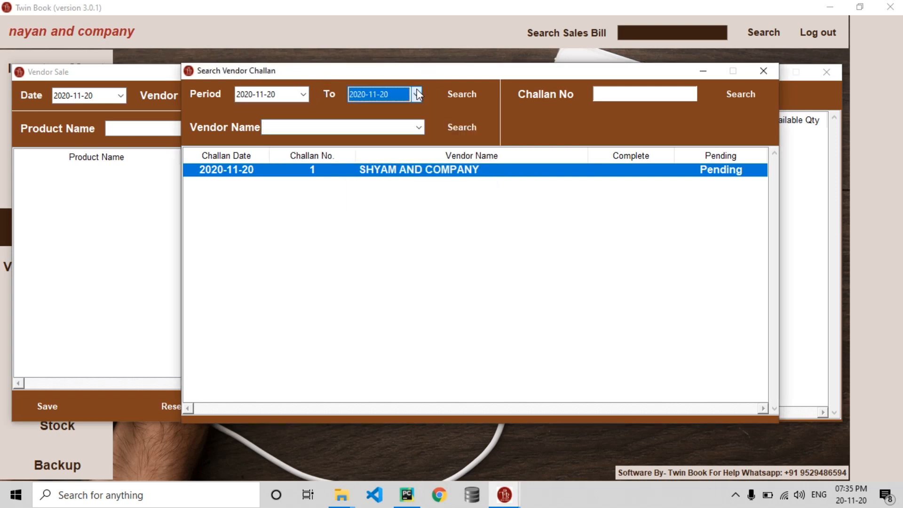
pyautogui.click(463, 128)
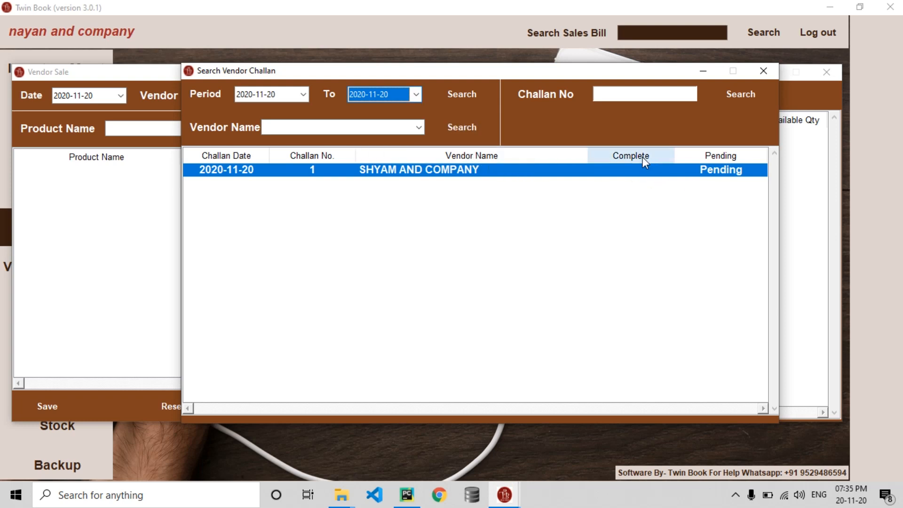
pyautogui.doubleClick(716, 173)
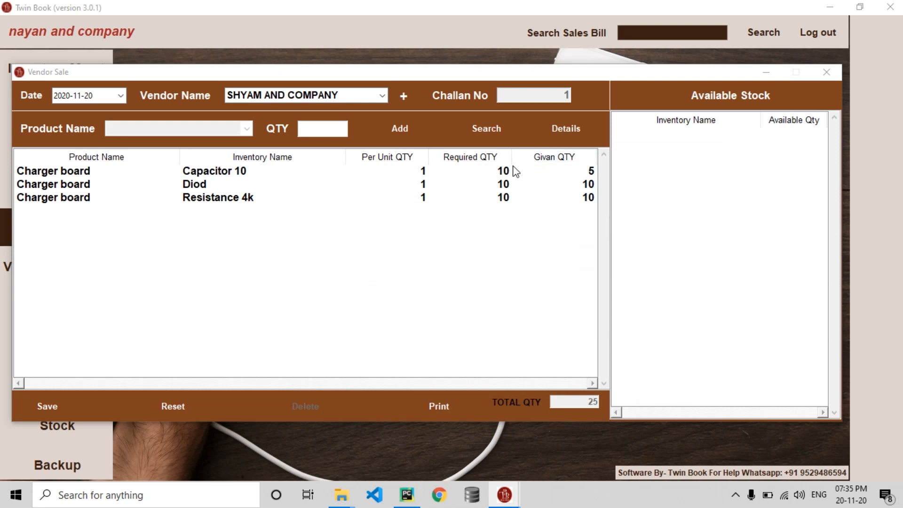
# Open the details of the challan's Capacitor 10 line and set the new entry's date to 2020-11-21.
pyautogui.click(514, 171)
pyautogui.doubleClick(526, 177)
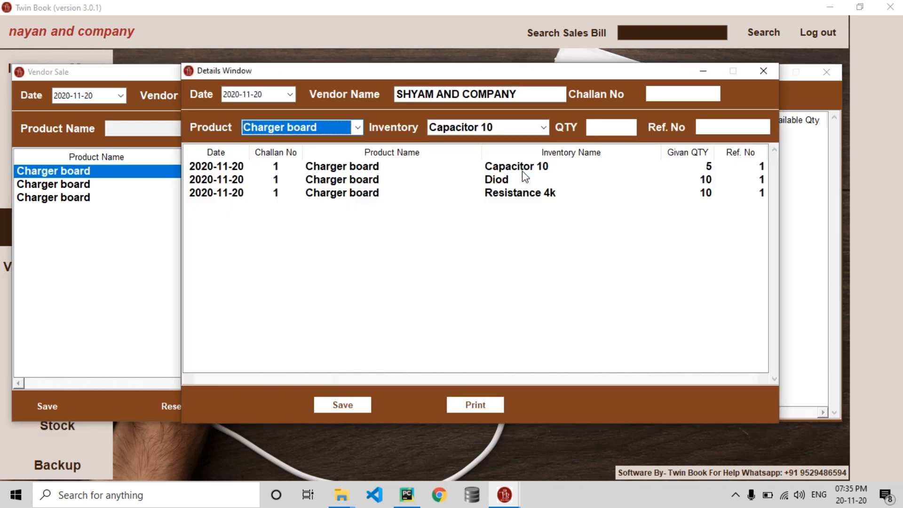
pyautogui.click(291, 95)
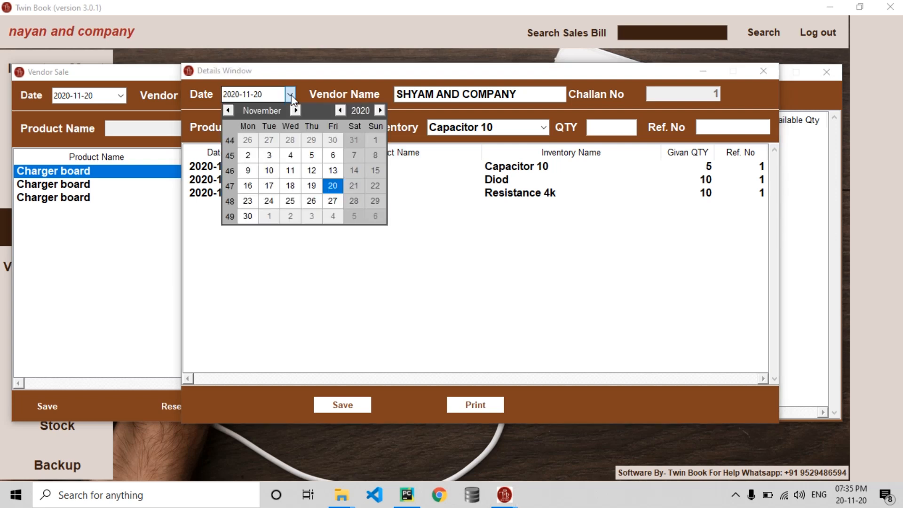
pyautogui.click(292, 95)
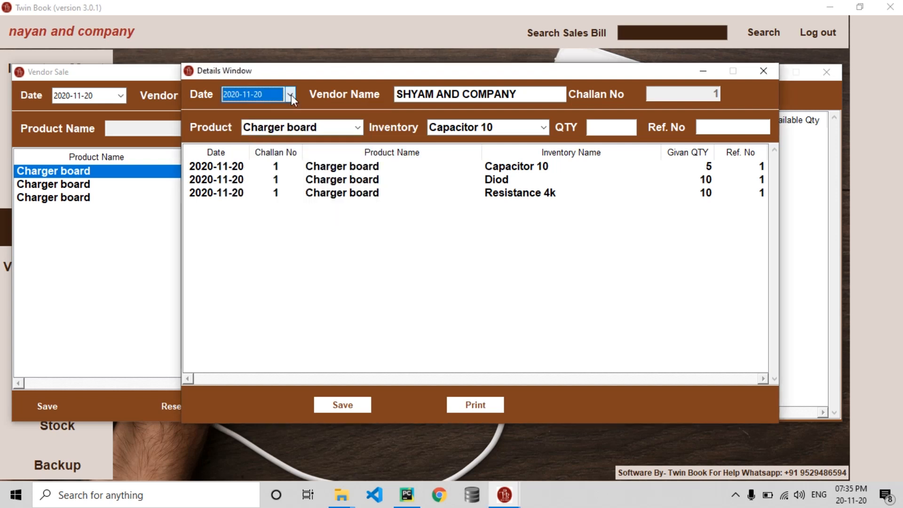
pyautogui.click(292, 95)
pyautogui.click(351, 187)
# Add a details entry for Charger board with inventory Capacitor 10, quantity 5 and reference number 12.
pyautogui.click(359, 127)
pyautogui.click(360, 125)
pyautogui.press('Tab')
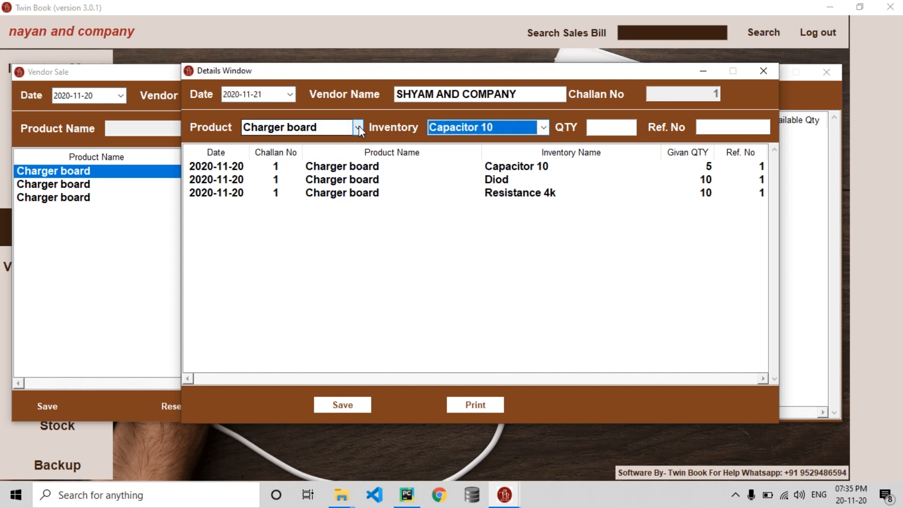
pyautogui.press('Tab')
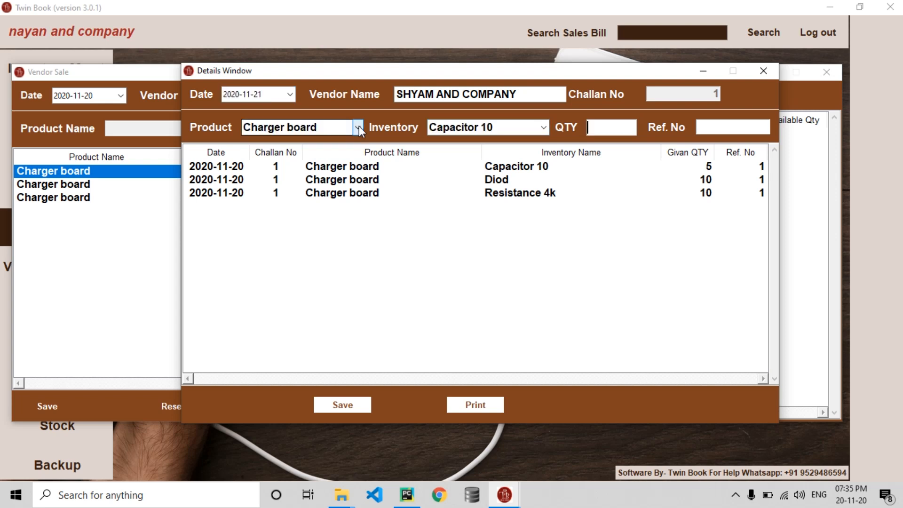
pyautogui.write('5')
pyautogui.press('Tab')
pyautogui.write('12')
pyautogui.press('Return')
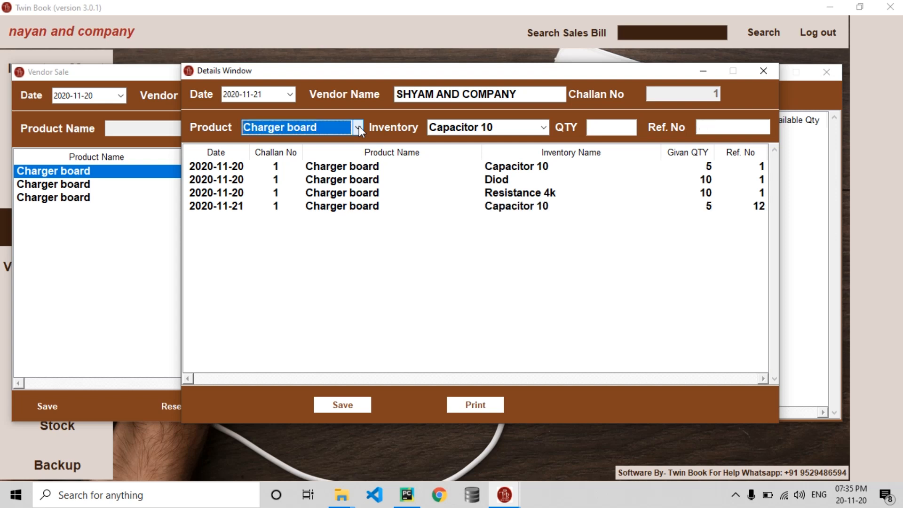
# Save the updated challan details and check the given quantities of the Charger board lines.
pyautogui.click(696, 168)
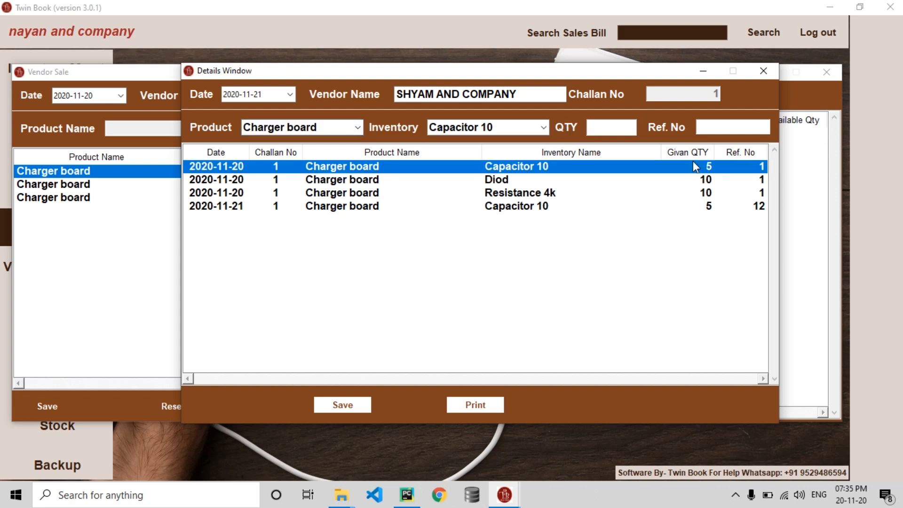
pyautogui.click(581, 207)
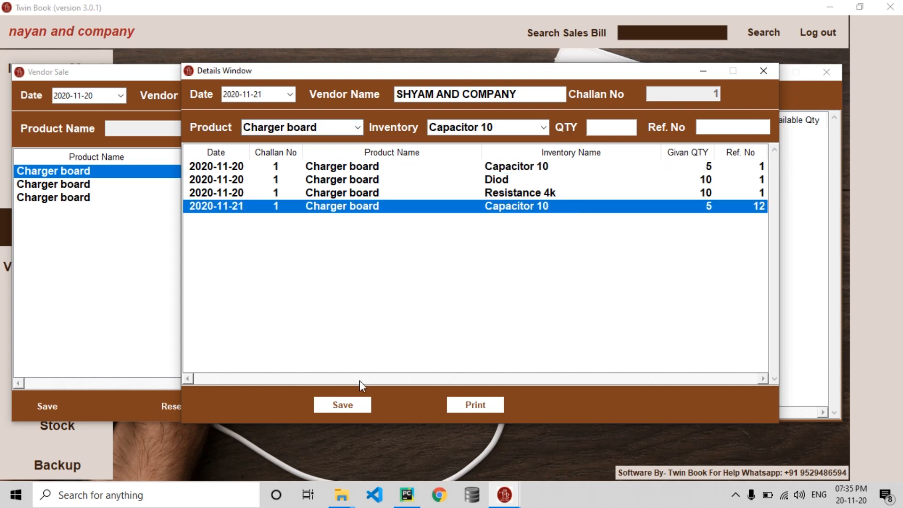
pyautogui.click(360, 404)
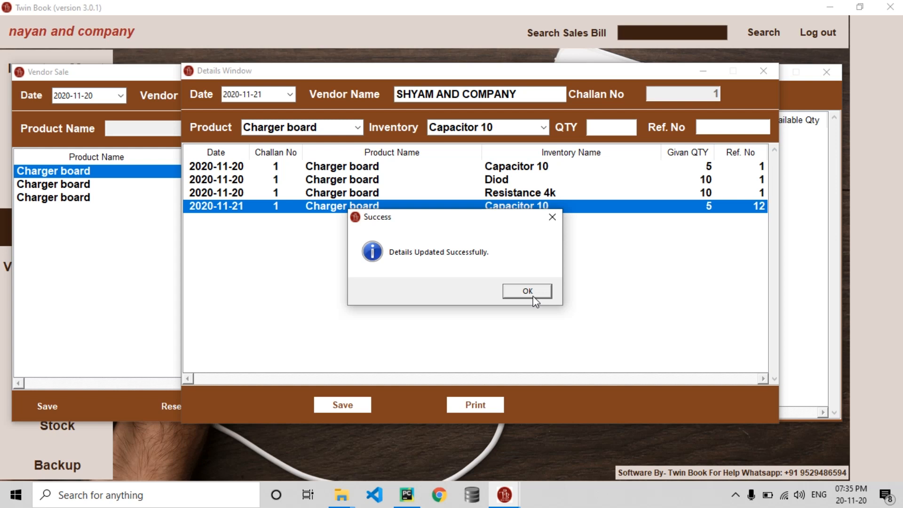
pyautogui.click(527, 291)
pyautogui.click(521, 172)
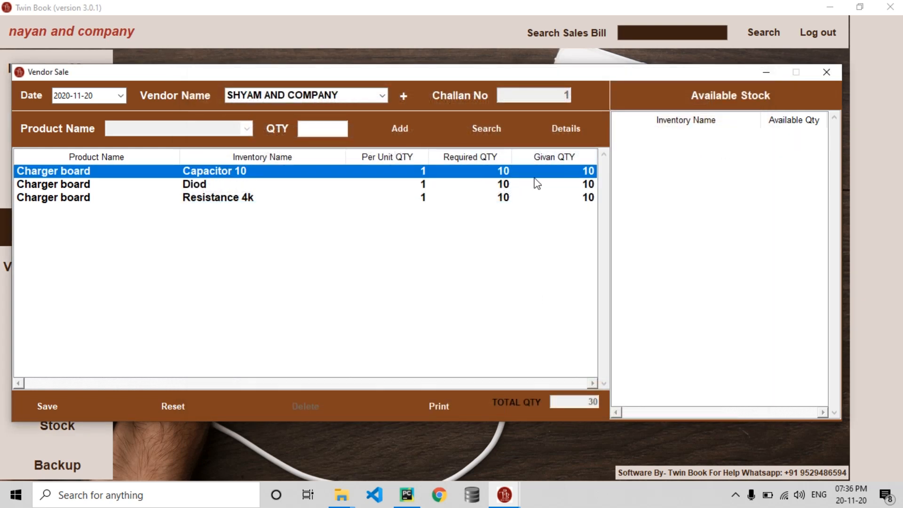
pyautogui.click(450, 187)
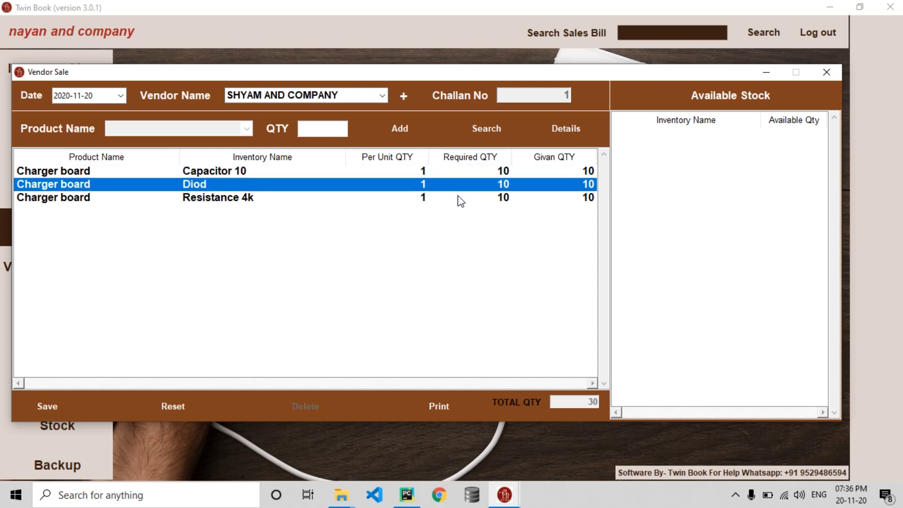
pyautogui.click(461, 199)
# Print 1 page of the vendor challan on the EPSON TM-T82 Receipt printer with Letter 105x149 paper.
pyautogui.click(447, 410)
pyautogui.click(546, 221)
pyautogui.click(546, 221)
pyautogui.click(546, 247)
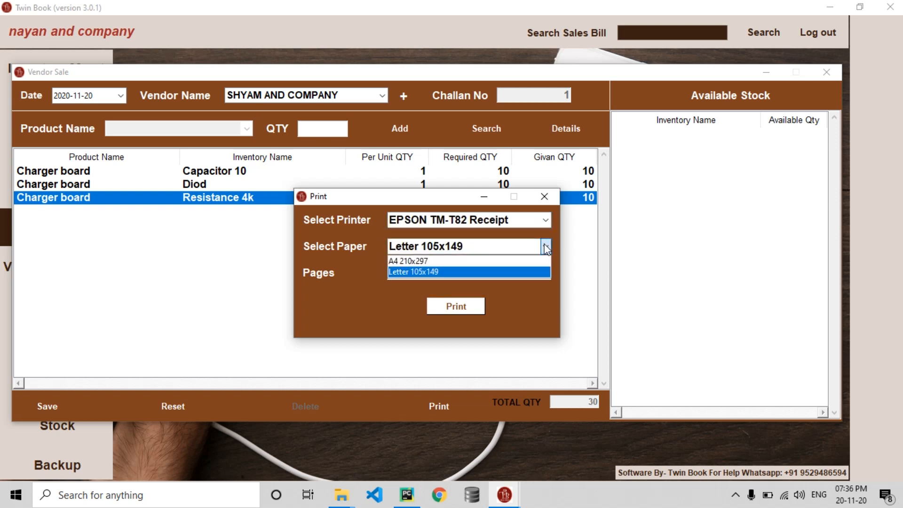
pyautogui.click(545, 245)
pyautogui.click(522, 272)
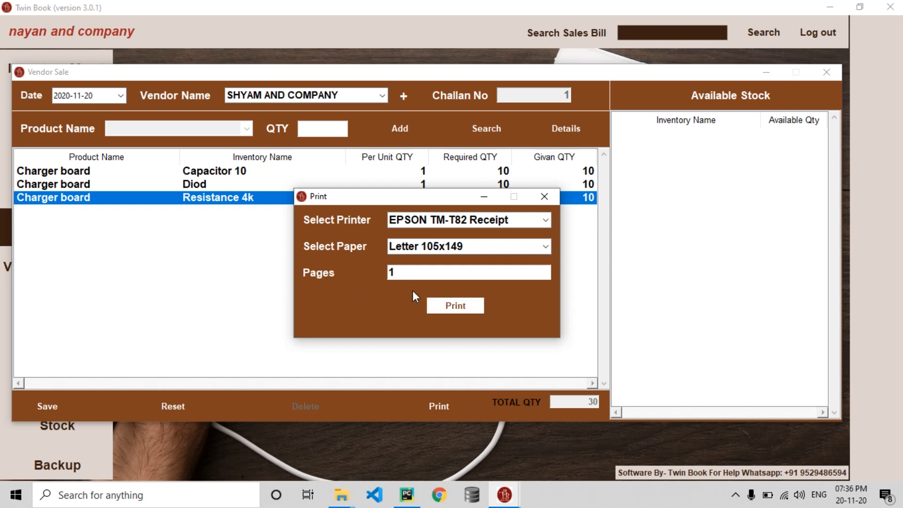
pyautogui.click(449, 304)
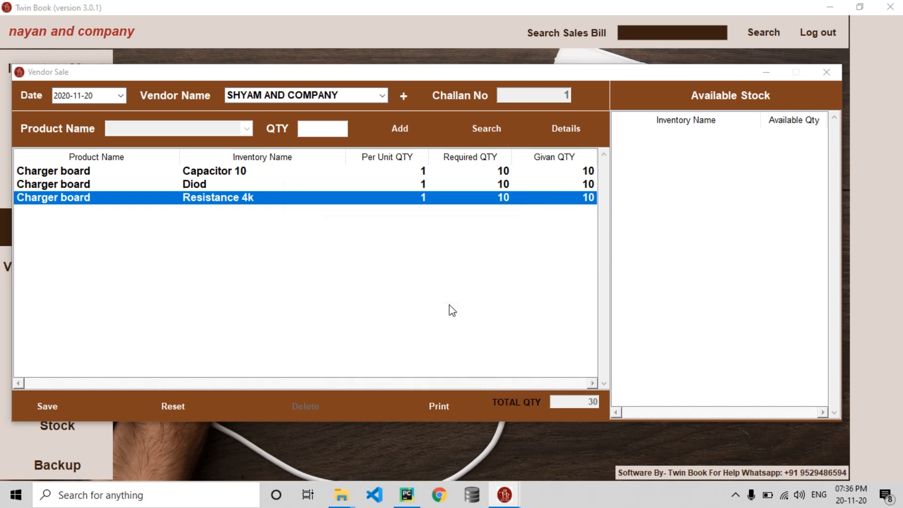
# Reset the vendor sale form and close its window.
pyautogui.click(160, 410)
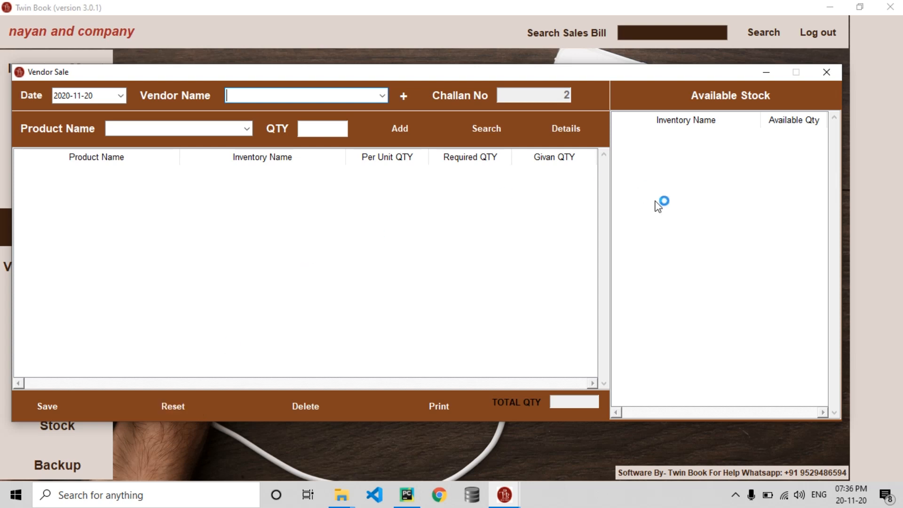
pyautogui.click(832, 76)
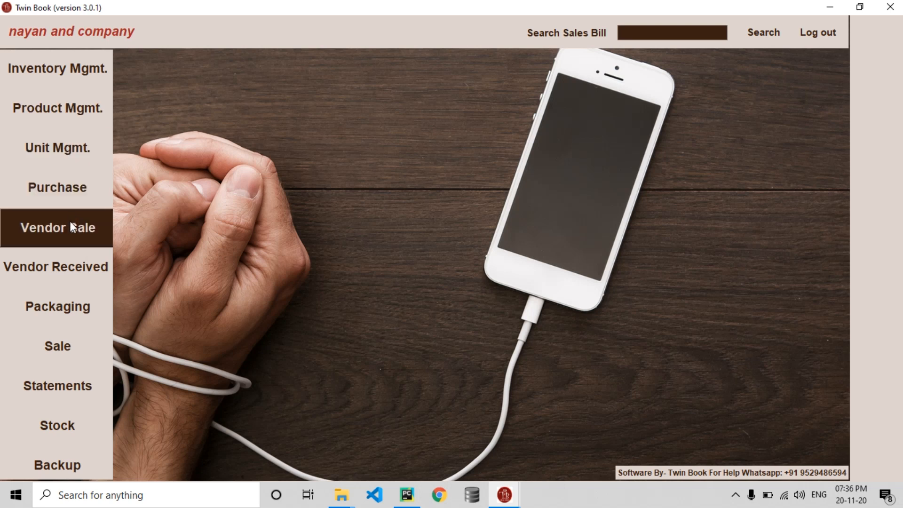
# Open the Charger board received details of SHYAM AND COMPANY's challan 1 in Vendor Received.
pyautogui.click(80, 270)
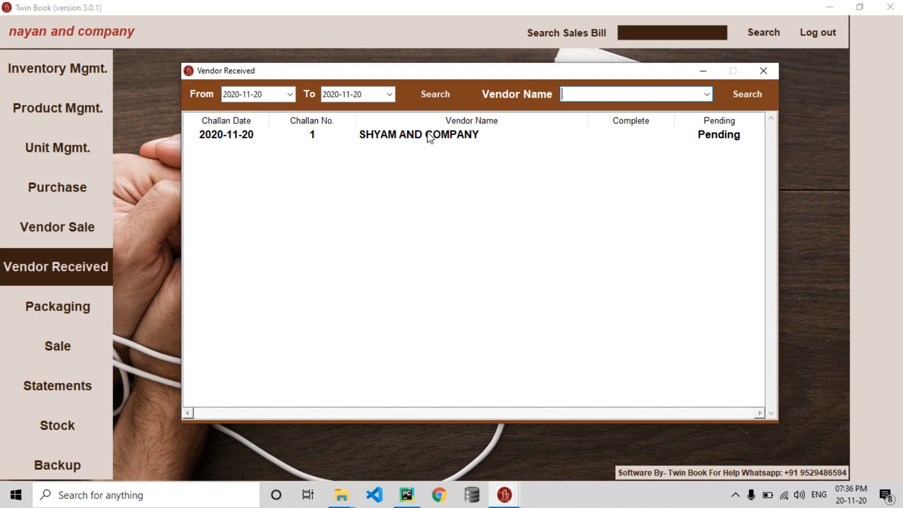
pyautogui.doubleClick(428, 137)
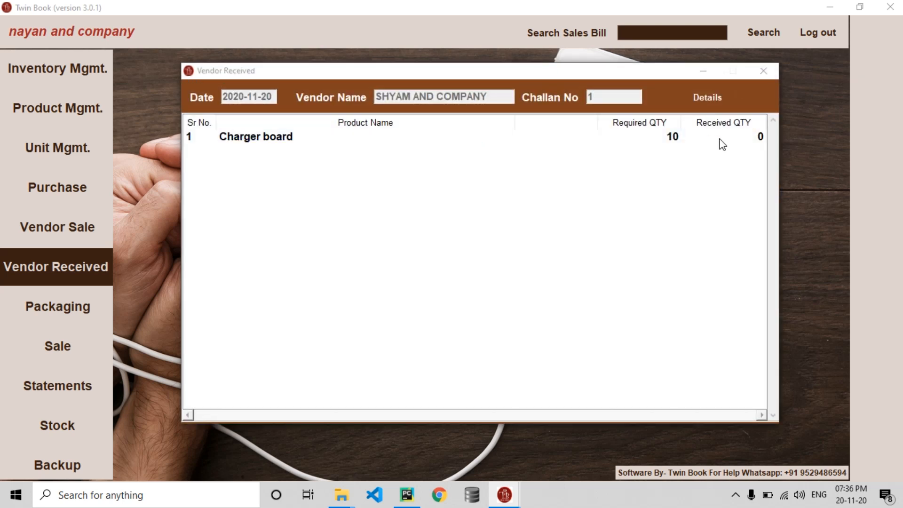
pyautogui.click(671, 140)
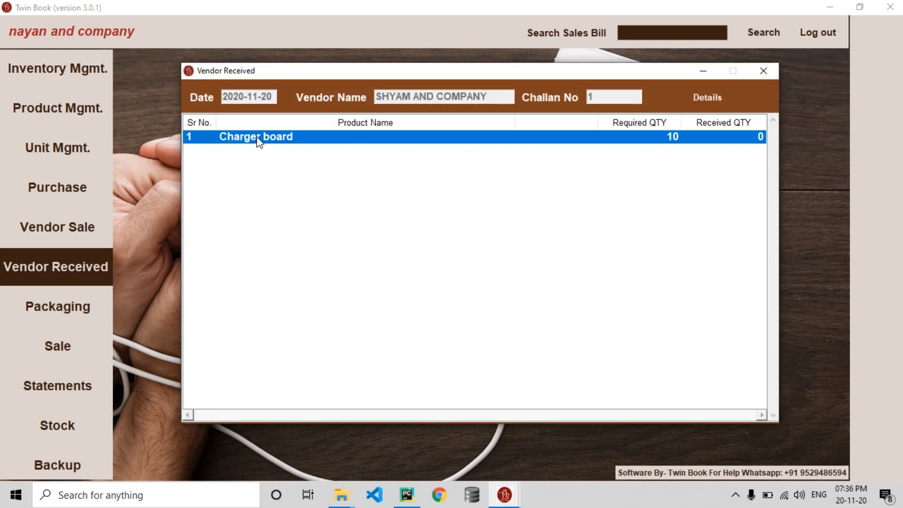
pyautogui.doubleClick(309, 138)
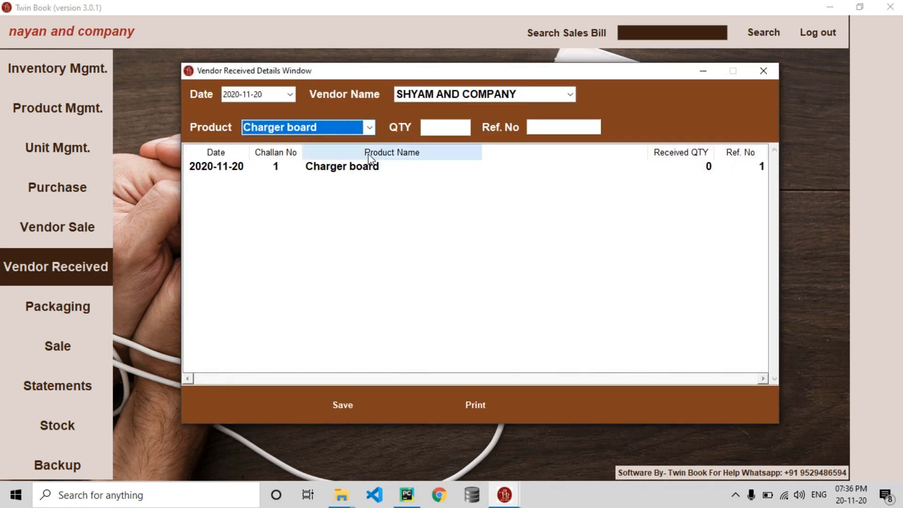
# Add a received entry for Charger board with quantity 10 and reference number 20, and save it.
pyautogui.press('Tab')
pyautogui.write('10')
pyautogui.press('Tab')
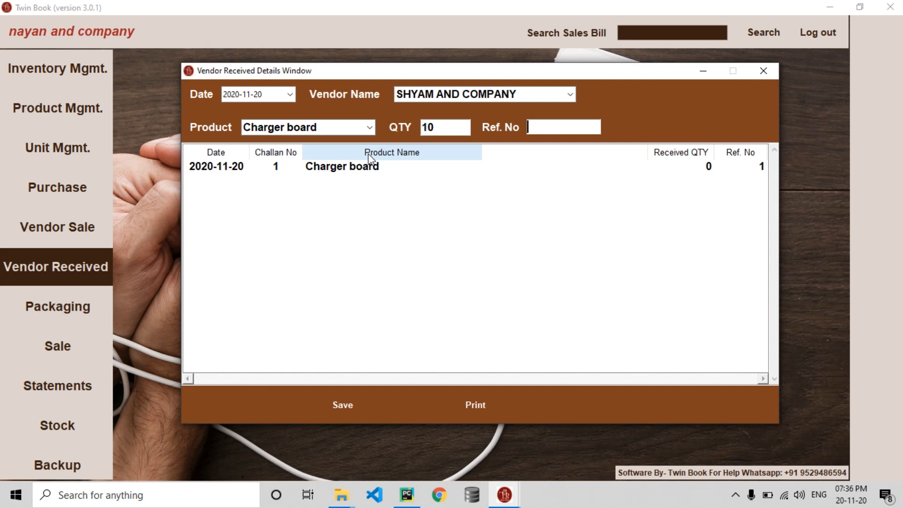
pyautogui.write('20')
pyautogui.press('Return')
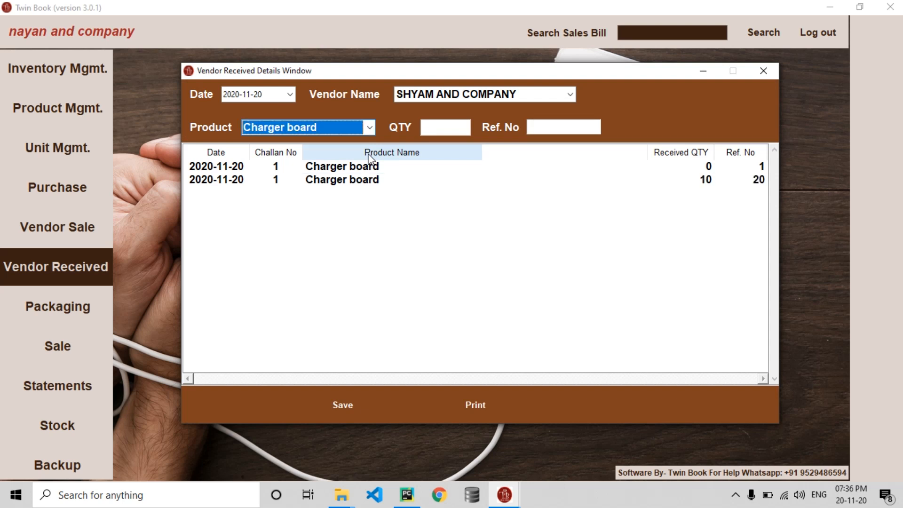
pyautogui.click(354, 405)
pyautogui.click(530, 289)
# Refresh the received challans for 2020-11-20, check challan 1's status and Charger board quantities, and close the windows.
pyautogui.click(448, 93)
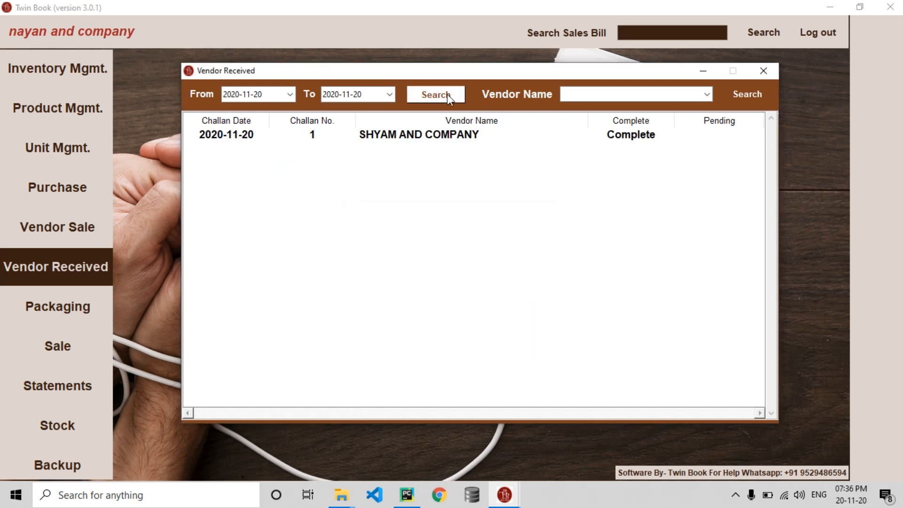
pyautogui.click(617, 135)
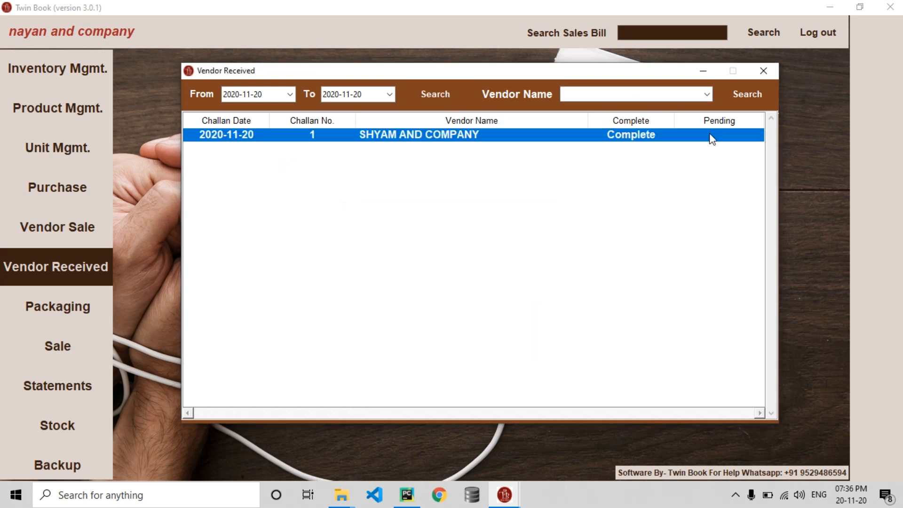
pyautogui.doubleClick(447, 137)
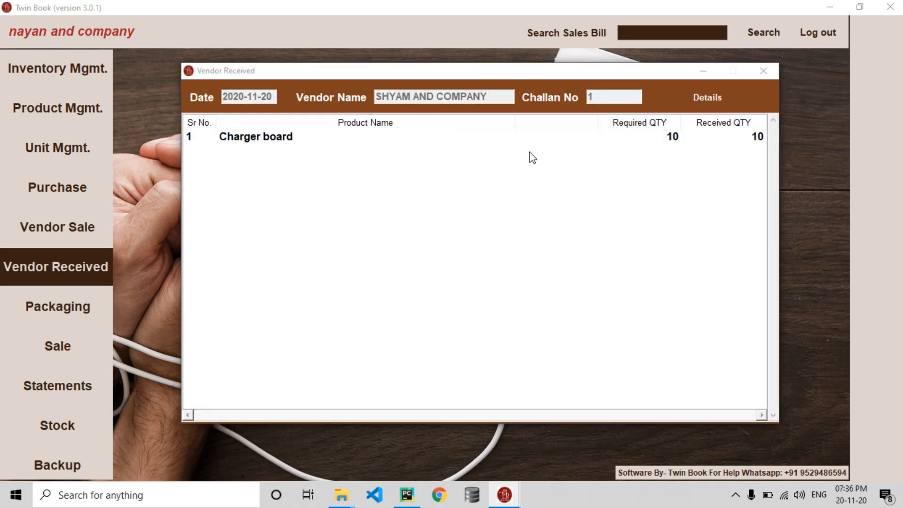
pyautogui.click(729, 141)
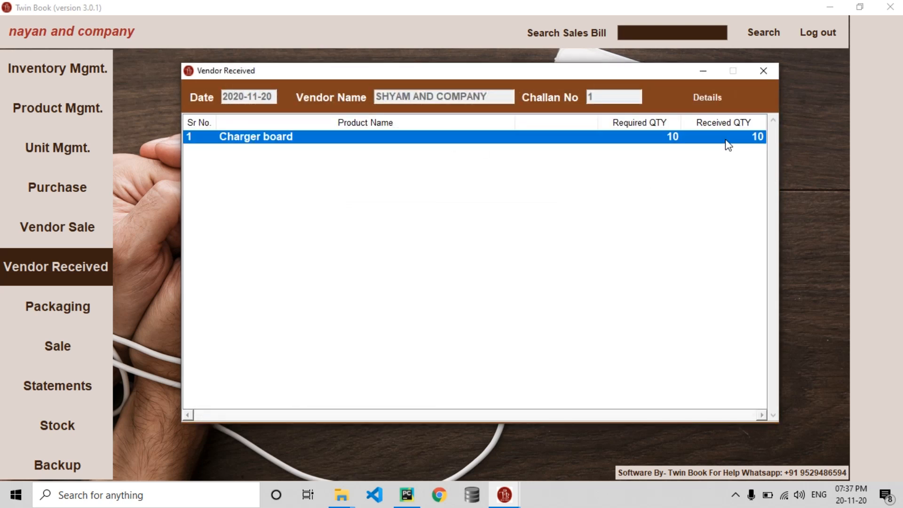
pyautogui.click(759, 77)
pyautogui.click(759, 76)
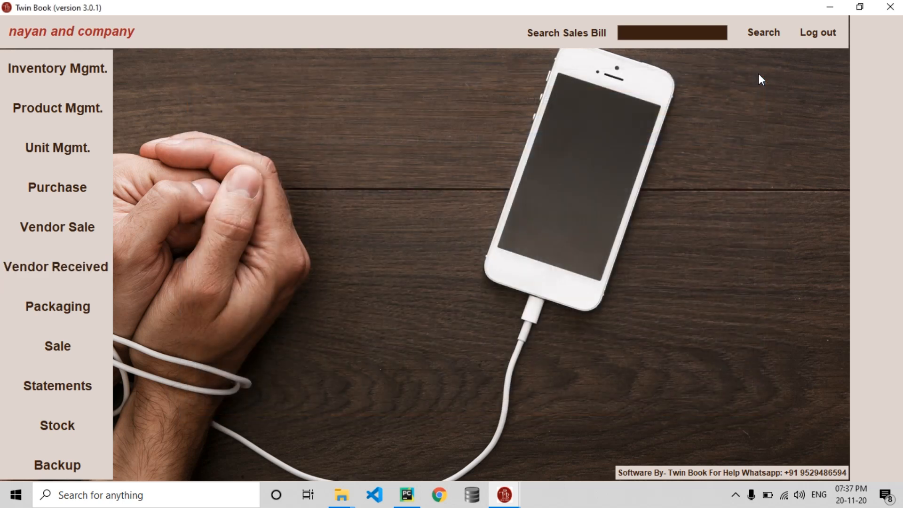
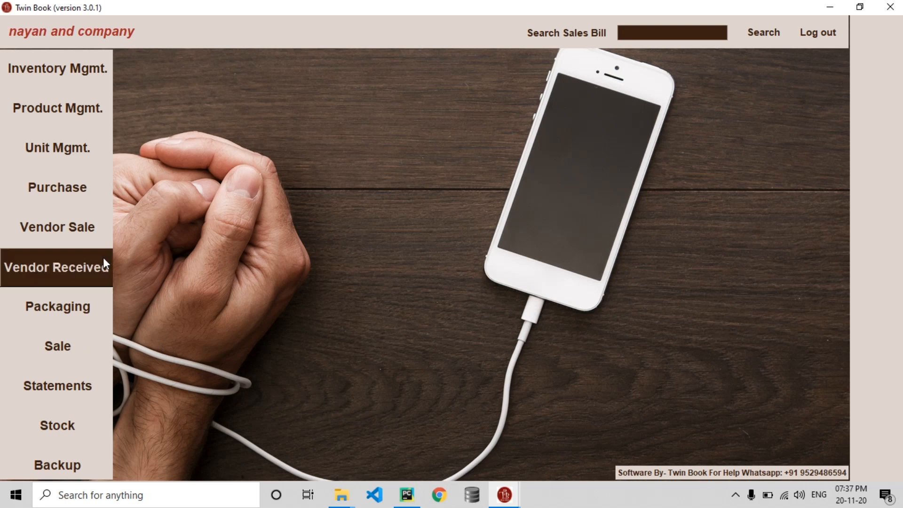
# Check which product names are available in the Packaging window and close it.
pyautogui.click(81, 313)
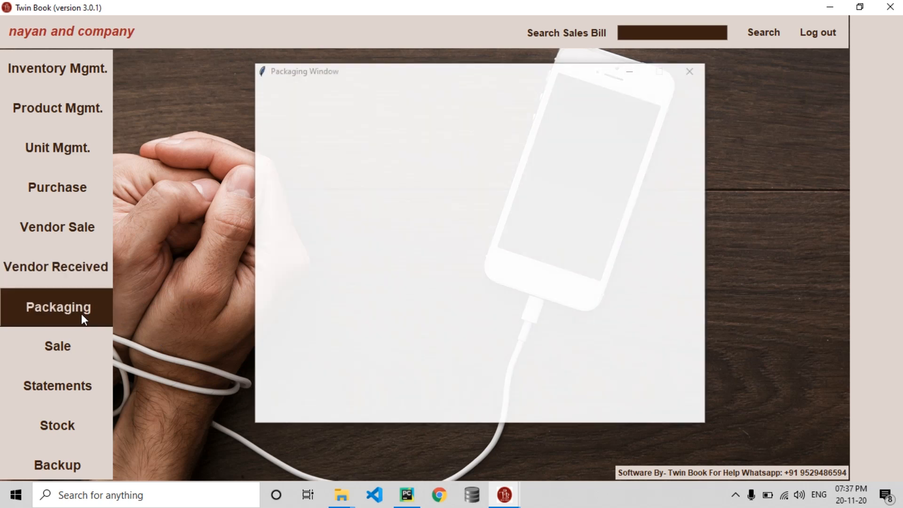
pyautogui.click(475, 125)
pyautogui.click(475, 126)
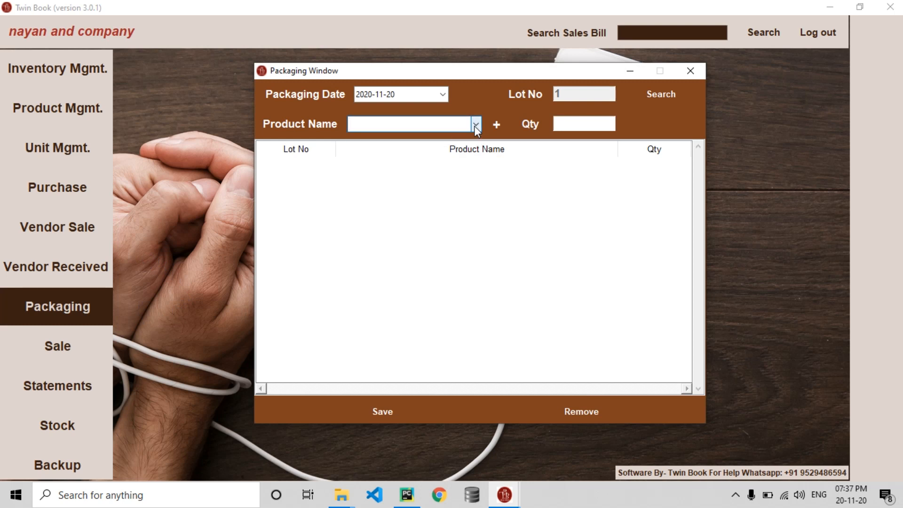
pyautogui.click(475, 125)
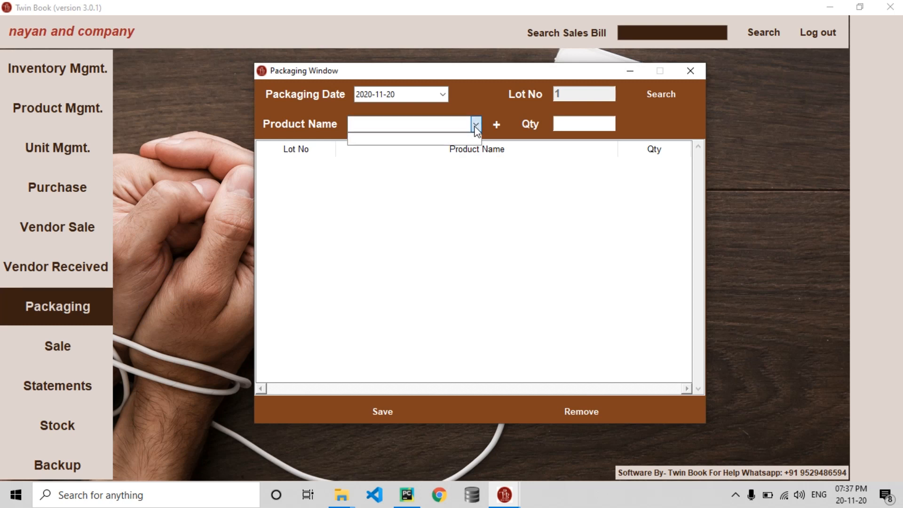
pyautogui.click(475, 126)
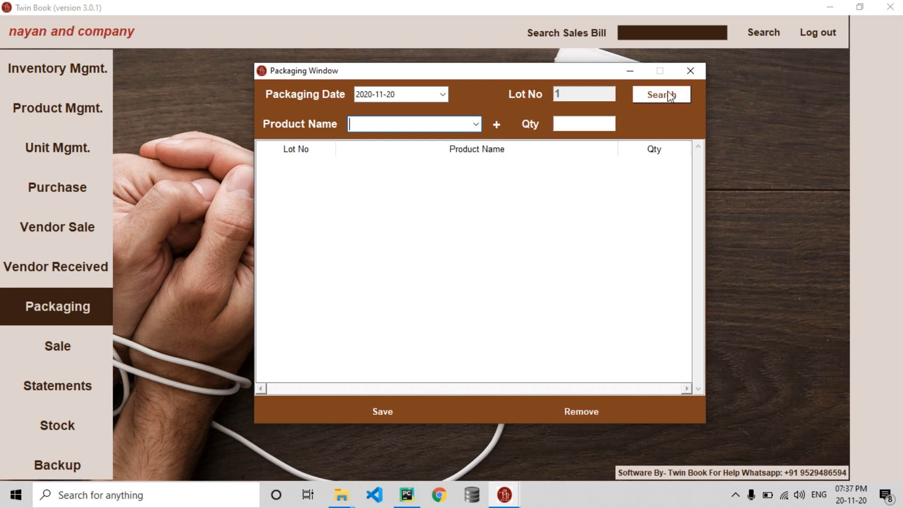
pyautogui.click(691, 72)
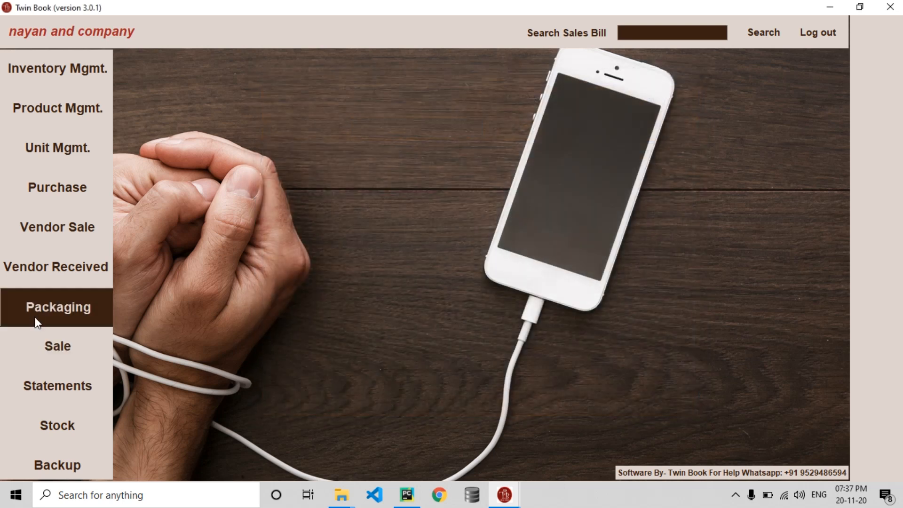
# Reopen the Packaging window and add XYZ CHARGER as a new packaging product name.
pyautogui.click(32, 307)
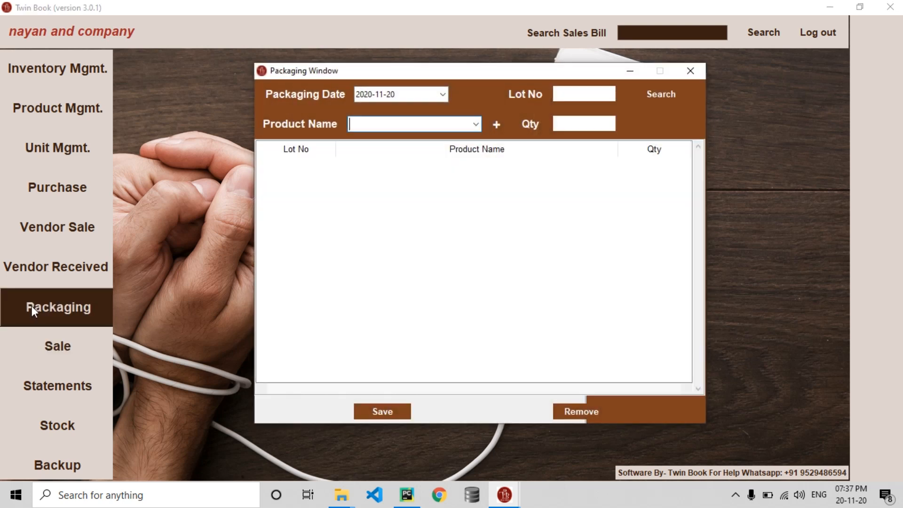
pyautogui.click(497, 125)
pyautogui.click(582, 135)
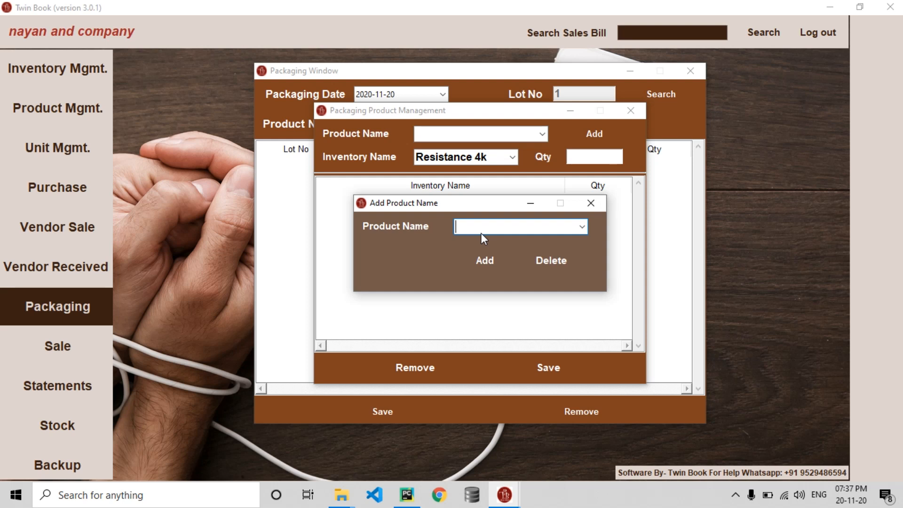
pyautogui.write('rger')
pyautogui.press('Return')
pyautogui.press('Return')
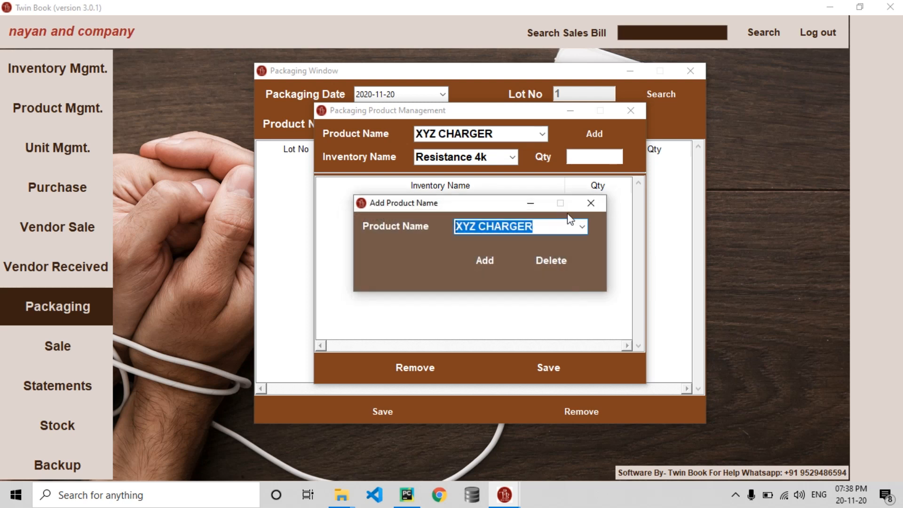
pyautogui.click(591, 204)
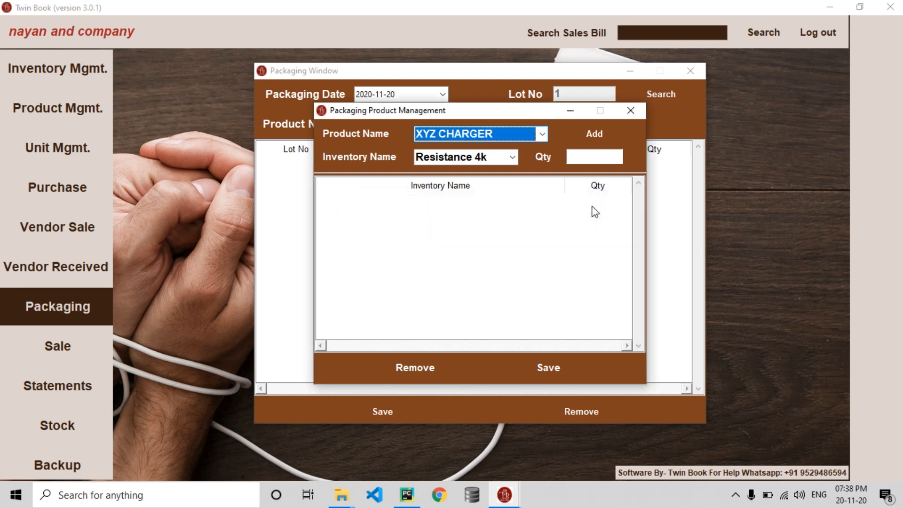
# Add Charger board with quantity 1 to the inventory list of XYZ CHARGER.
pyautogui.click(512, 158)
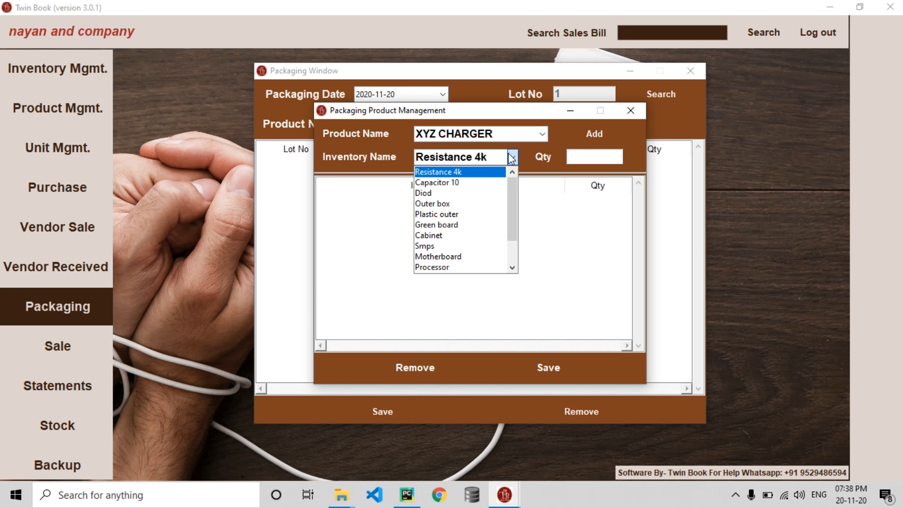
pyautogui.press('Down')
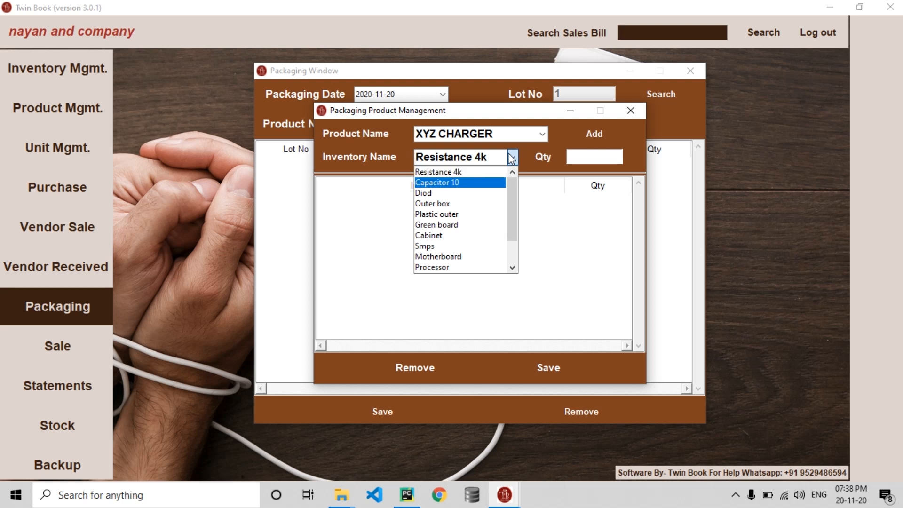
pyautogui.press('Down')
pyautogui.press('Down')
pyautogui.press('Up')
pyautogui.press('Up')
pyautogui.press('Up')
pyautogui.press('End')
pyautogui.press('Up')
pyautogui.press('Up')
pyautogui.press('Up')
pyautogui.press('Down')
pyautogui.press('Down')
pyautogui.press('Down')
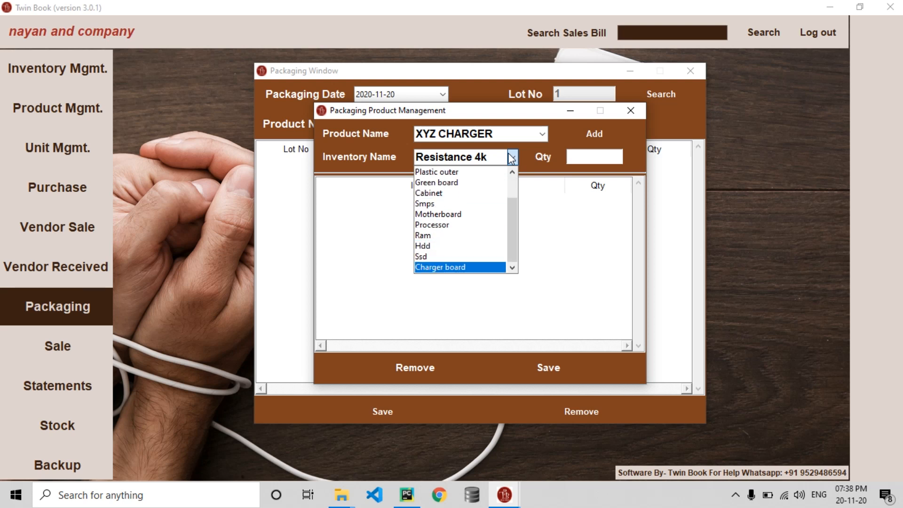
pyautogui.press('Return')
pyautogui.press('Tab')
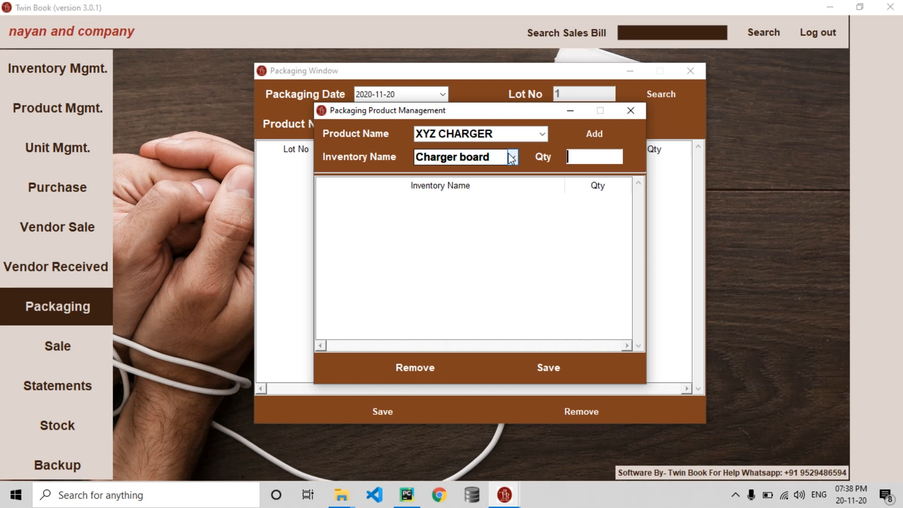
pyautogui.write('1')
pyautogui.press('Return')
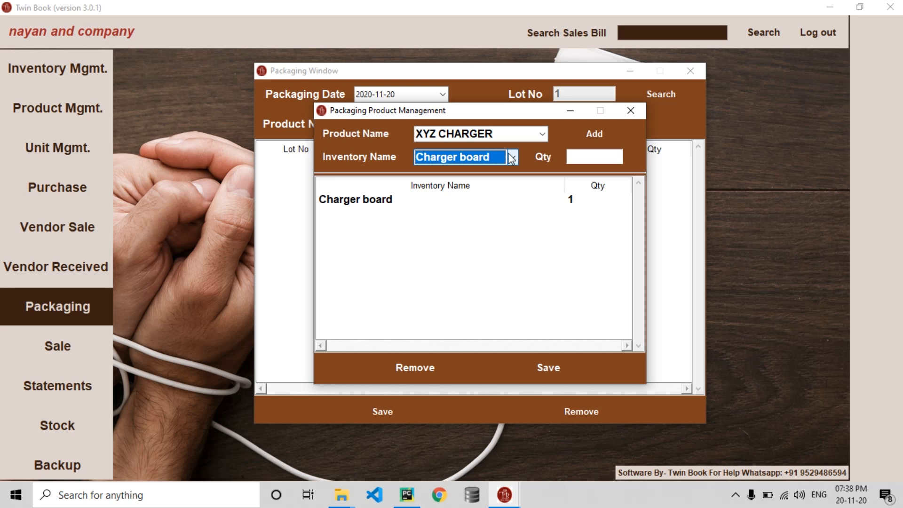
# Add Outer box with quantity 1 to the inventory list of XYZ CHARGER.
pyautogui.click(512, 157)
pyautogui.press('Up')
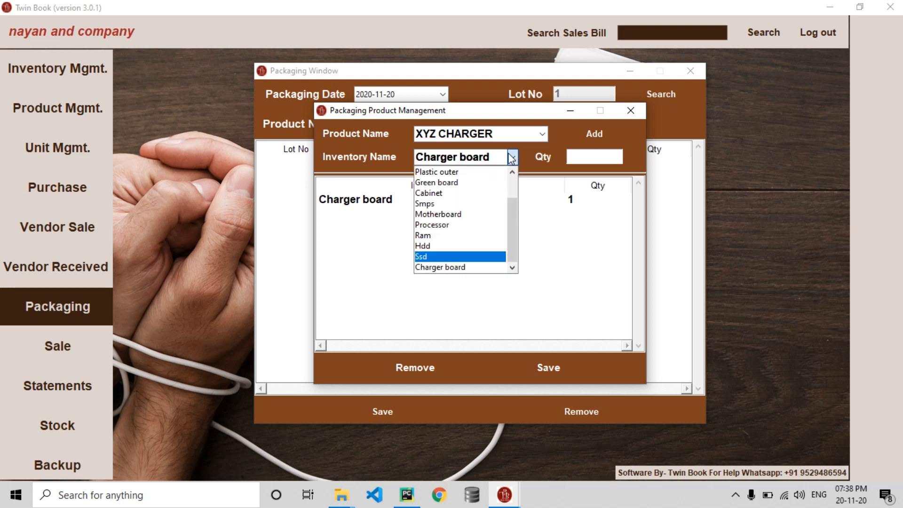
pyautogui.press('Up')
pyautogui.press('Up')
pyautogui.press('Up')
pyautogui.press('Up')
pyautogui.press('Up')
pyautogui.press('Up')
pyautogui.press('Up')
pyautogui.press('Up')
pyautogui.press('Up')
pyautogui.press('Up')
pyautogui.press('Up')
pyautogui.press('Up')
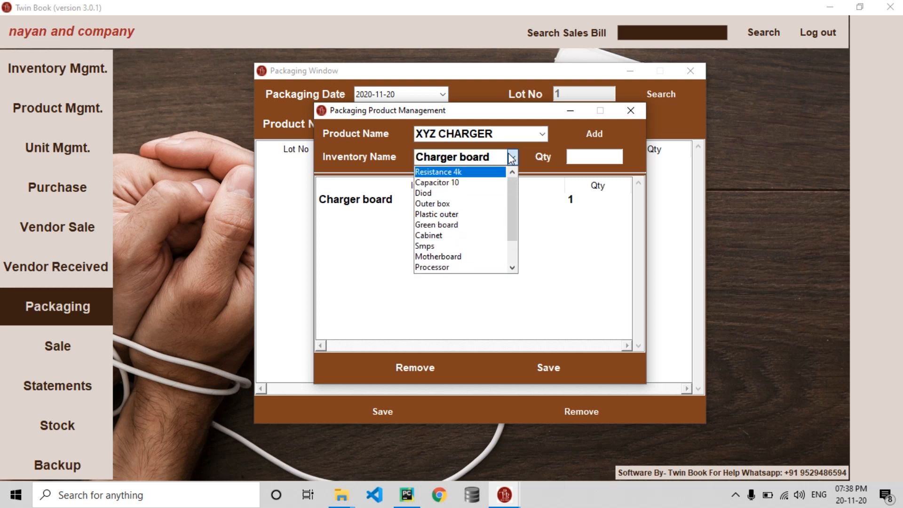
pyautogui.press('Down')
pyautogui.press('Down')
pyautogui.press('Down')
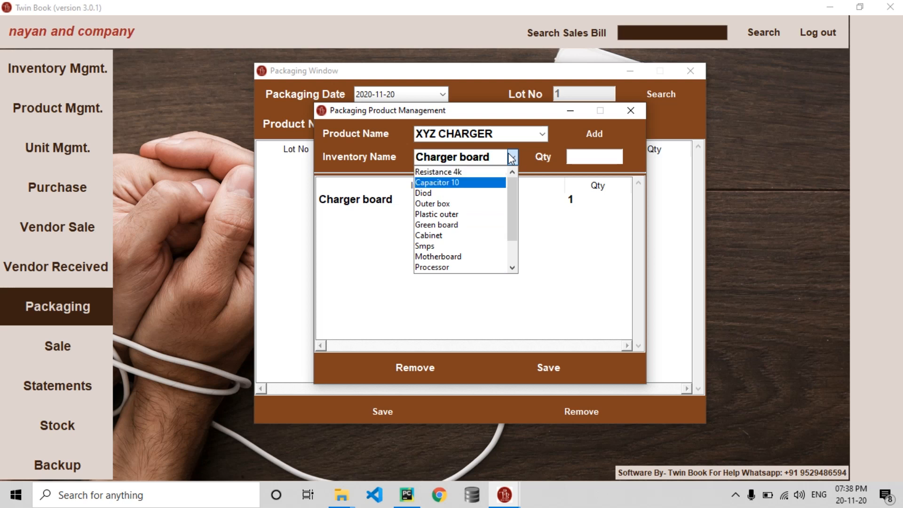
pyautogui.press('Return')
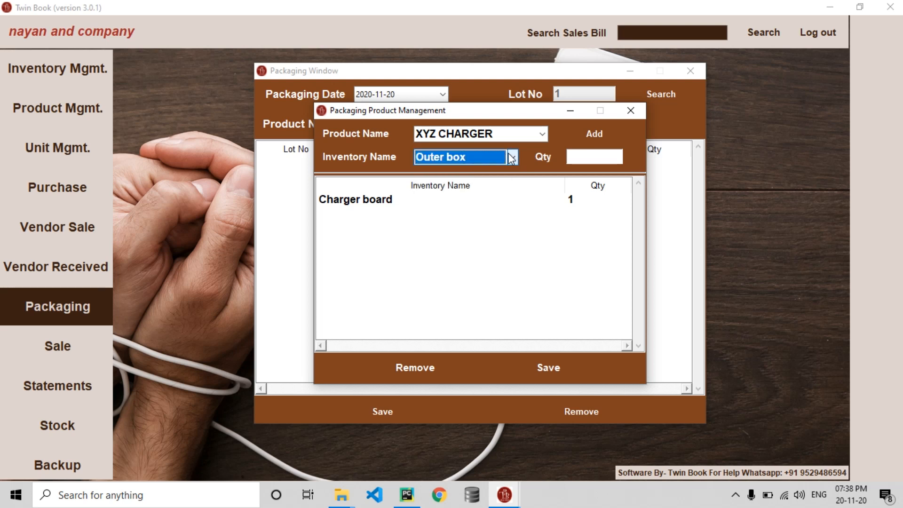
pyautogui.press('Tab')
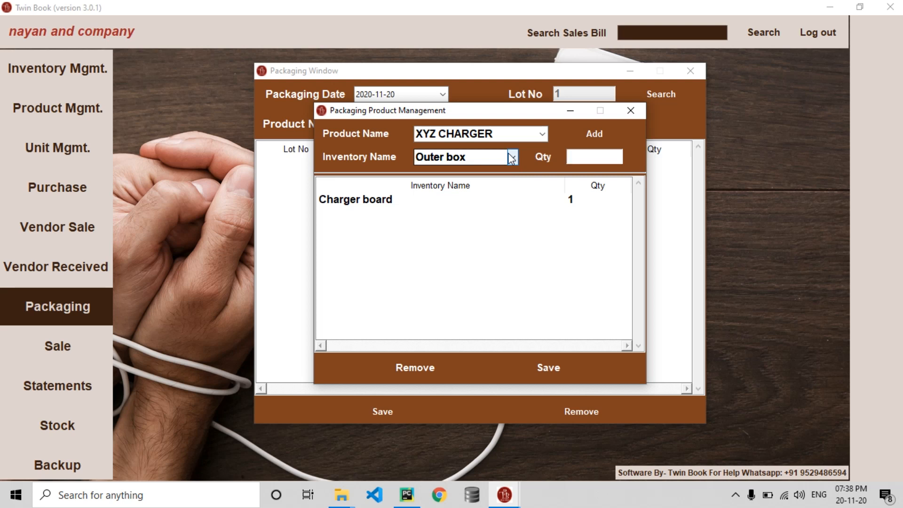
pyautogui.write('1')
pyautogui.press('Return')
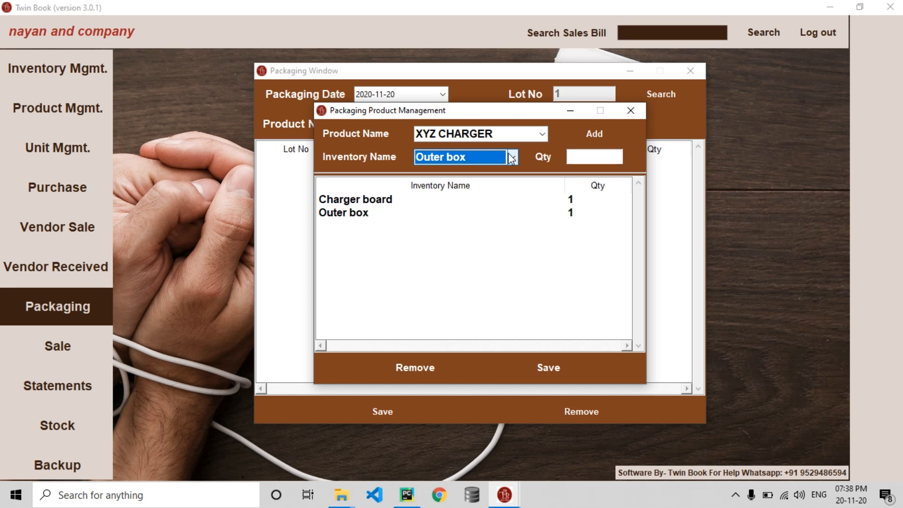
# Add a new inventory item named big cartoon in Inventory Management and close that window.
pyautogui.click(91, 67)
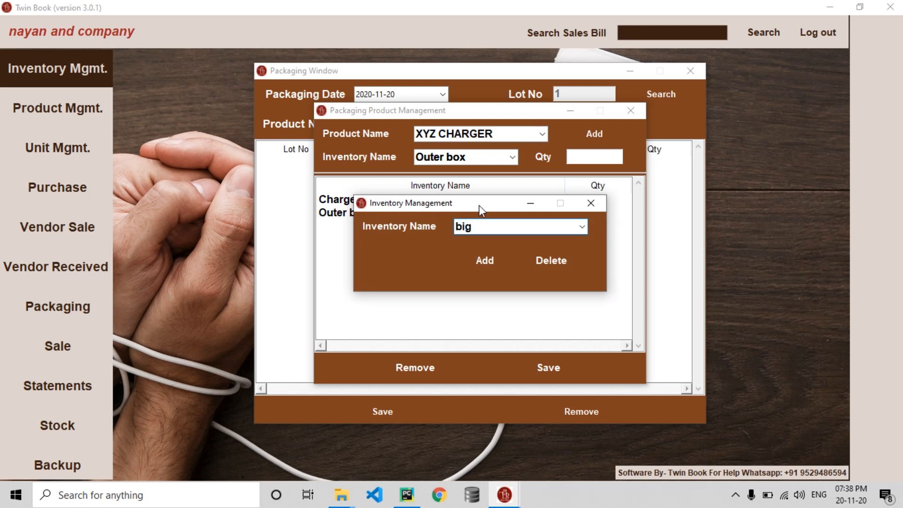
pyautogui.write('big cartoon')
pyautogui.press('Return')
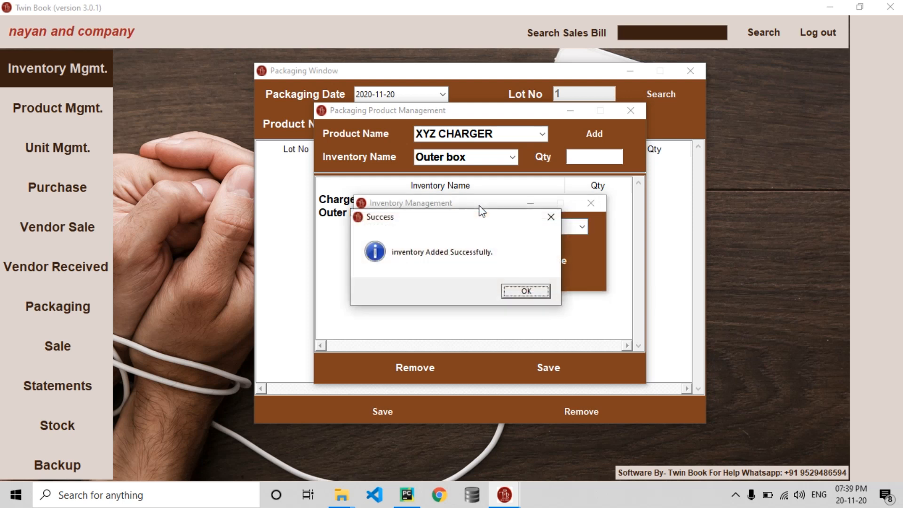
pyautogui.press('Return')
pyautogui.press('Escape')
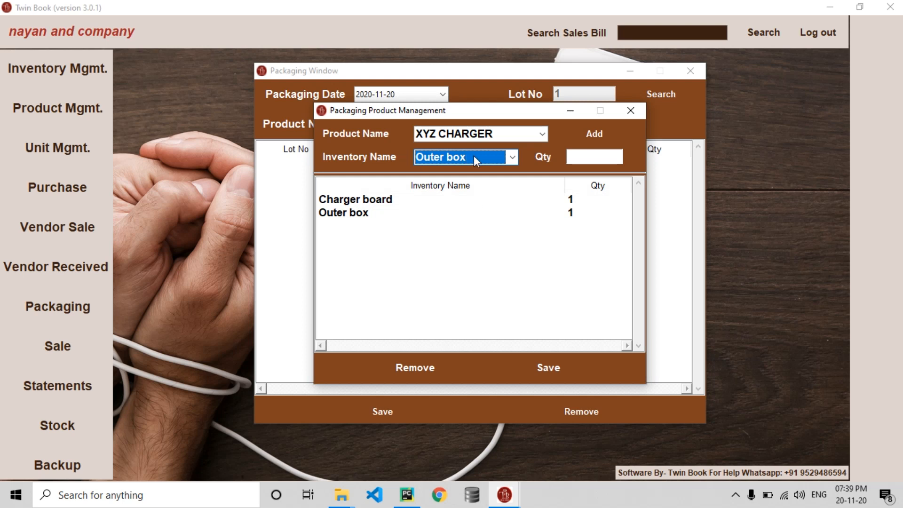
# Close and reopen the Packaging window, and bring up packaging product management for XYZ CHARGER again.
pyautogui.click(631, 111)
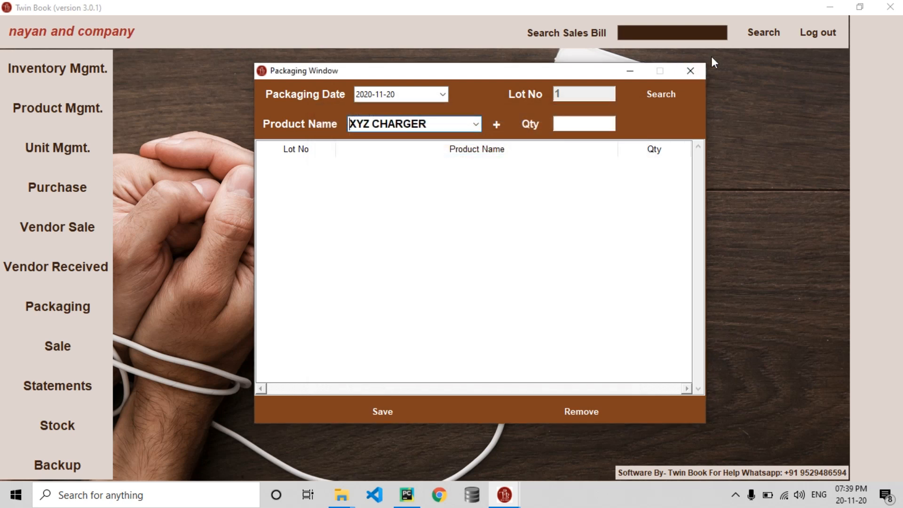
pyautogui.click(696, 71)
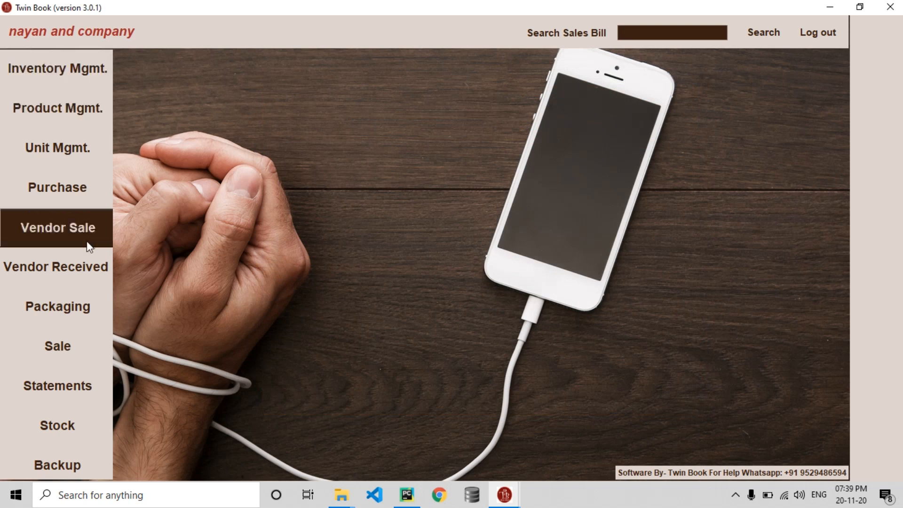
pyautogui.click(58, 303)
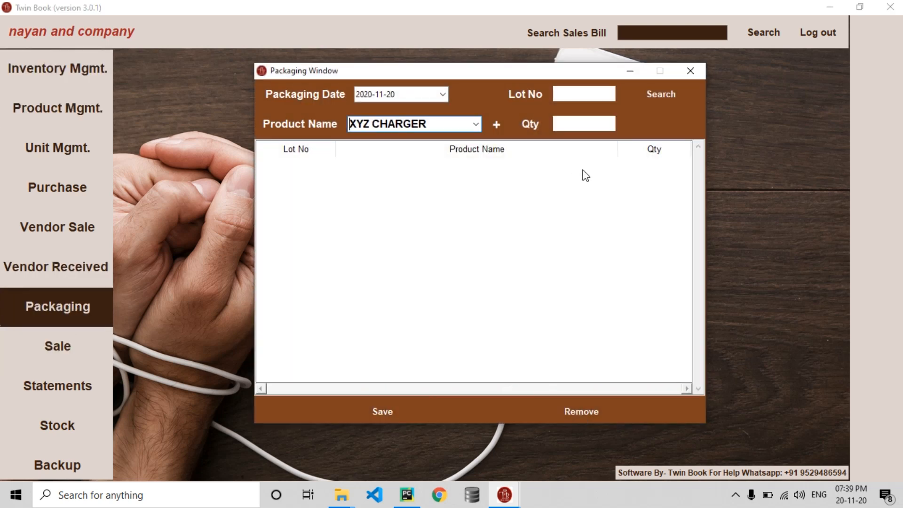
pyautogui.click(495, 124)
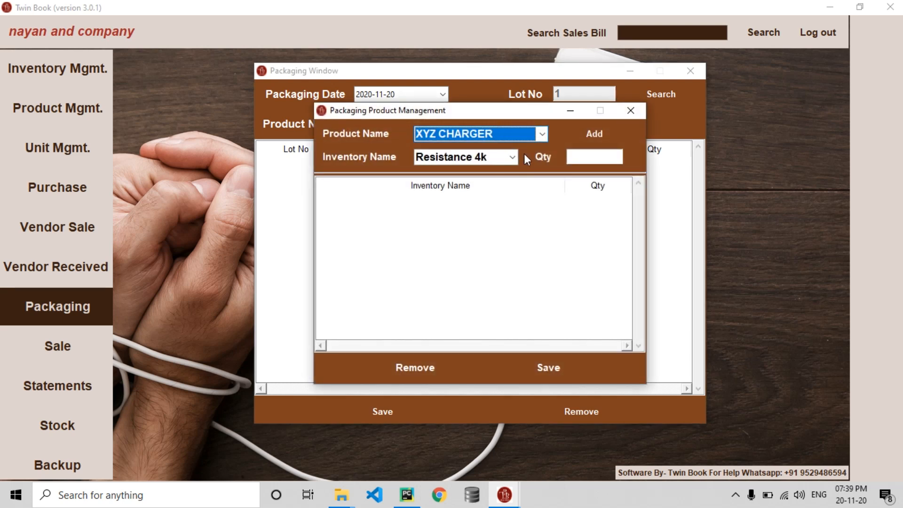
# Add Big cartoon with quantity 1 to the inventory list of XYZ CHARGER.
pyautogui.press('Tab')
pyautogui.press('Down')
pyautogui.press('Down')
pyautogui.press('Down')
pyautogui.press('Down')
pyautogui.press('Up')
pyautogui.press('Up')
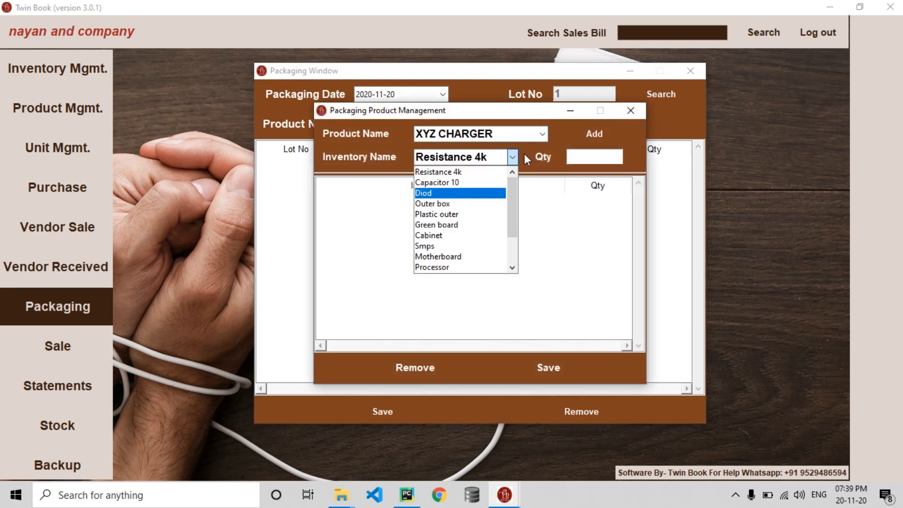
pyautogui.press('Down')
pyautogui.press('Down')
pyautogui.press('Down')
pyautogui.press('Down')
pyautogui.press('Down')
pyautogui.press('Down')
pyautogui.press('Down')
pyautogui.press('Down')
pyautogui.press('Down')
pyautogui.press('Down')
pyautogui.press('Down')
pyautogui.press('Down')
pyautogui.press('Down')
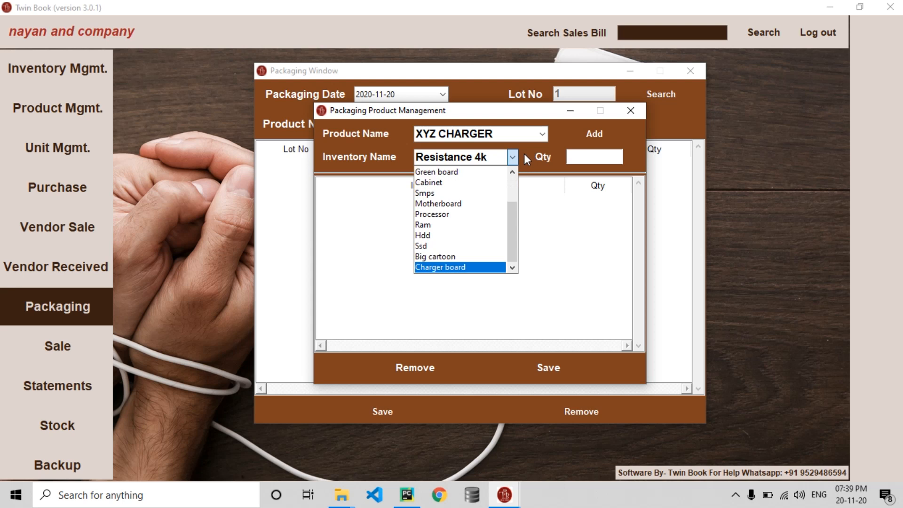
pyautogui.press('Up')
pyautogui.press('Return')
pyautogui.press('Tab')
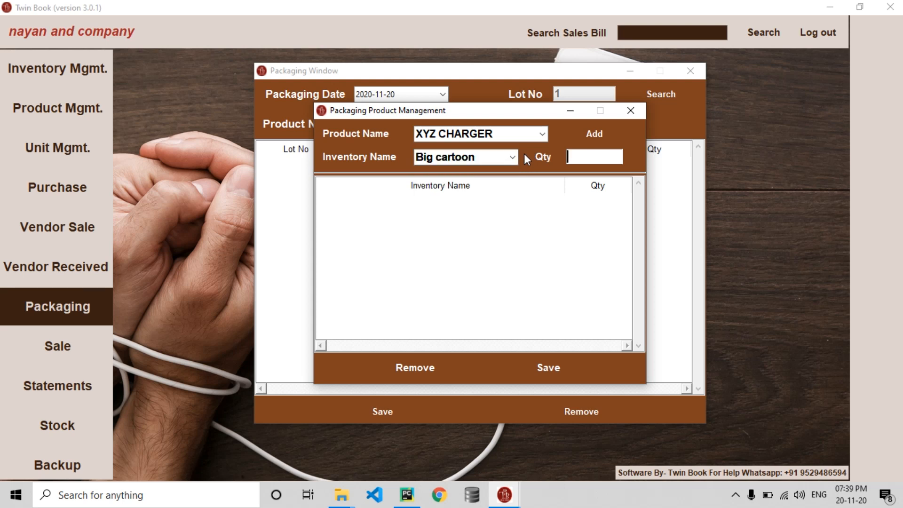
pyautogui.write('1')
pyautogui.press('Return')
# Add Charger board with quantity 1 to the XYZ CHARGER inventory list.
pyautogui.press('Down')
pyautogui.press('Down')
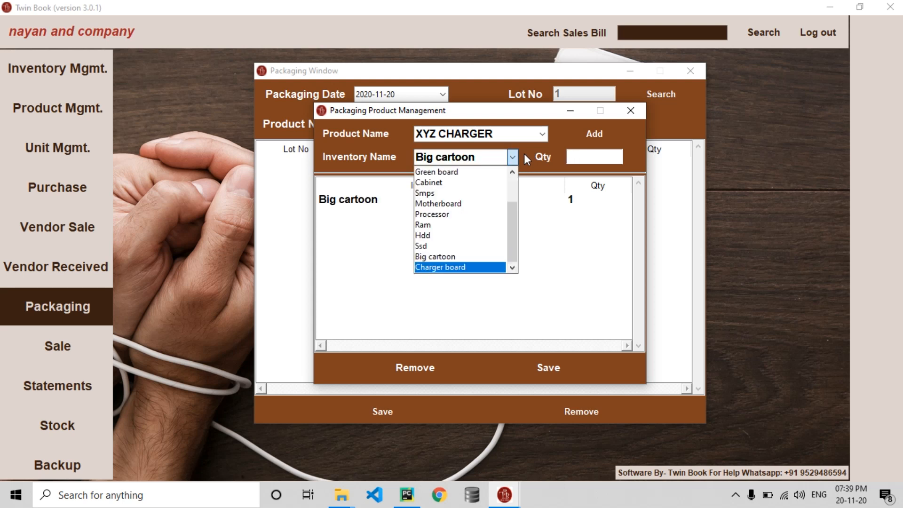
pyautogui.press('Return')
pyautogui.press('Tab')
pyautogui.write('1')
pyautogui.press('Return')
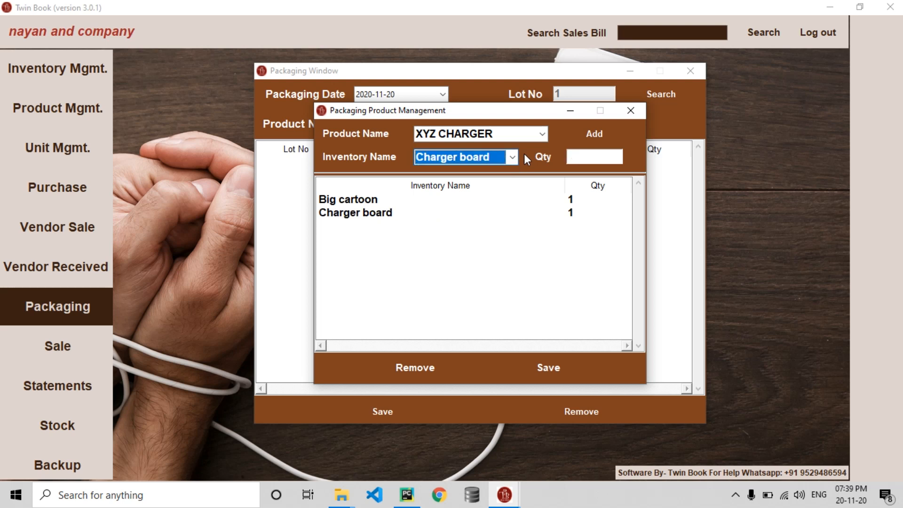
# Remove the Big cartoon entry from the XYZ CHARGER inventory list and add Big cartoon again with quantity .1.
pyautogui.click(370, 200)
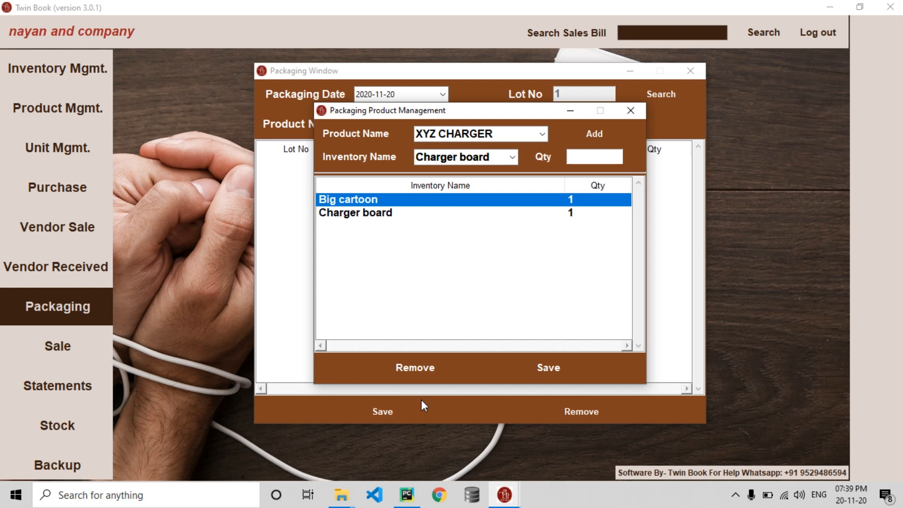
pyautogui.click(409, 363)
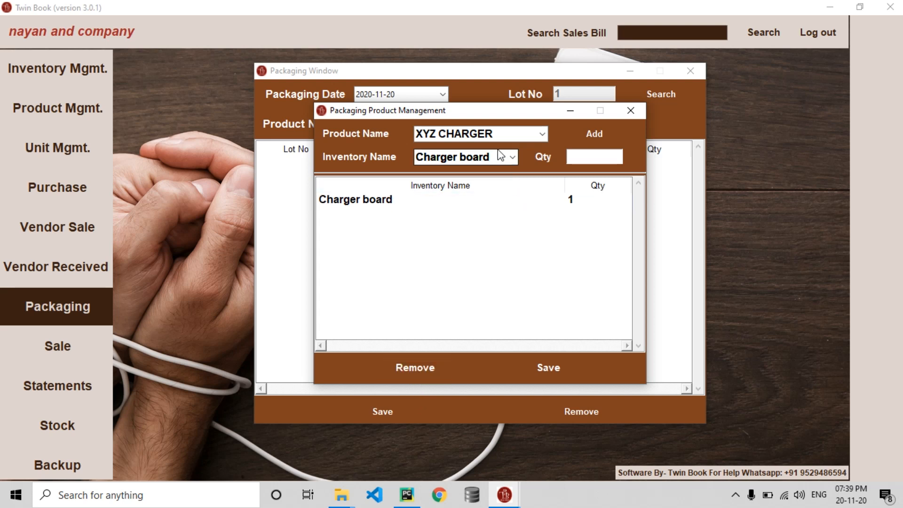
pyautogui.click(518, 160)
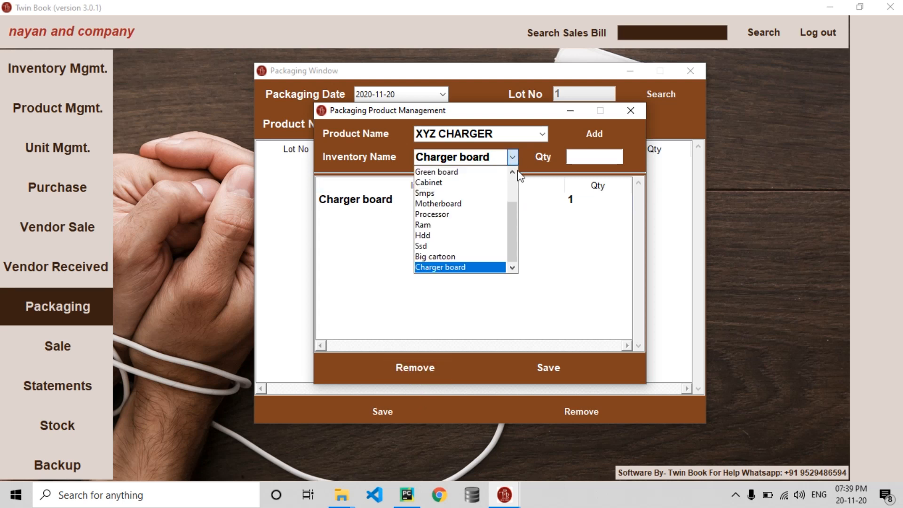
pyautogui.click(472, 257)
pyautogui.write('.1')
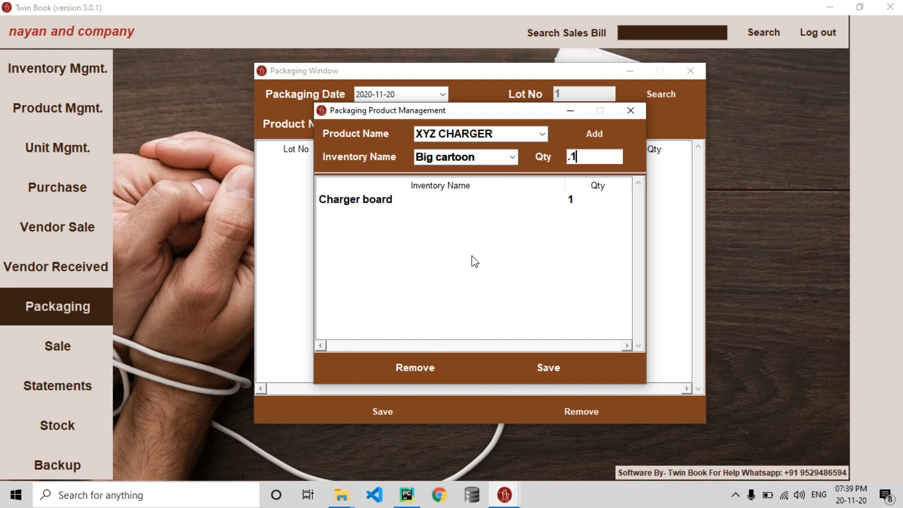
pyautogui.press('Return')
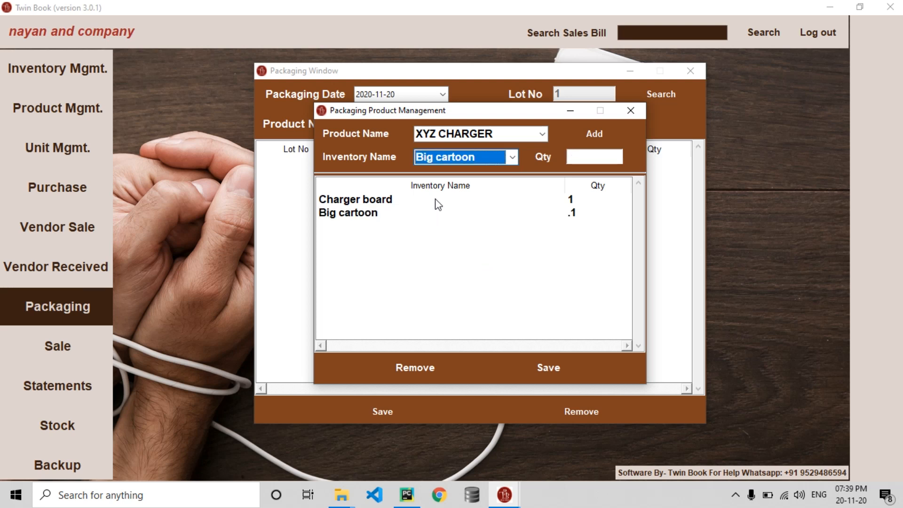
# Add Outer box with quantity 1 to the XYZ CHARGER inventory list.
pyautogui.click(513, 157)
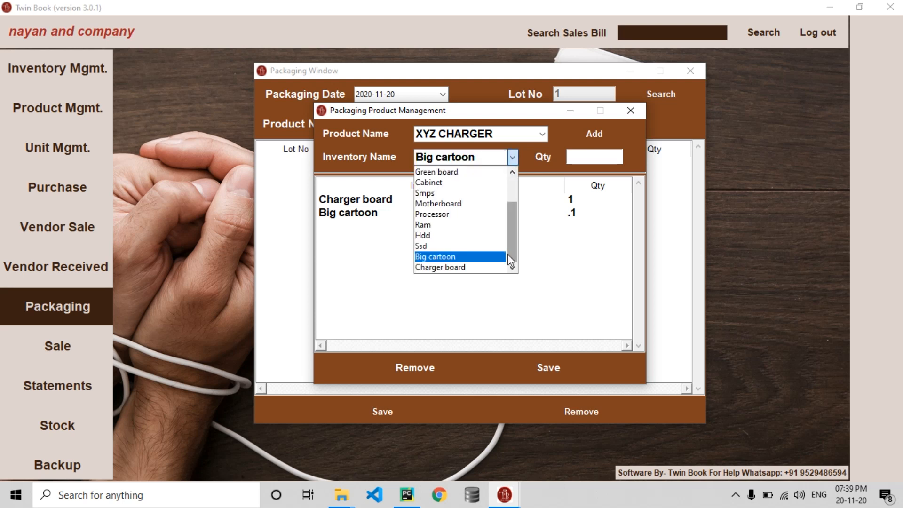
pyautogui.moveTo(510, 247); pyautogui.dragTo(515, 196)
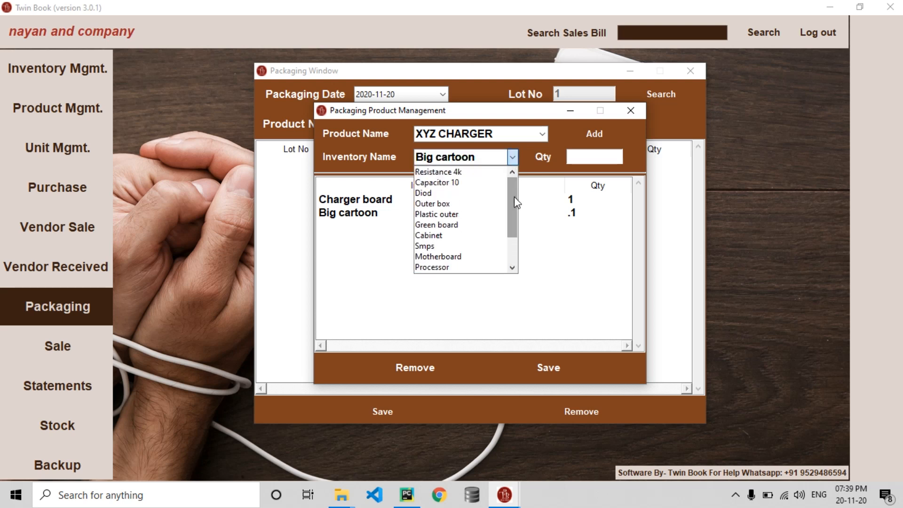
pyautogui.click(443, 207)
pyautogui.press('Tab')
pyautogui.write('1')
pyautogui.press('Return')
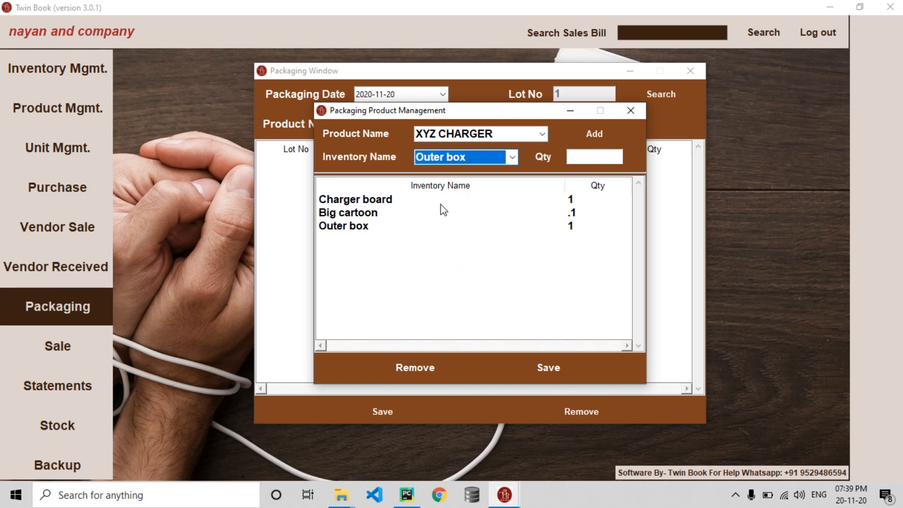
# Save the XYZ CHARGER inventory list and close the Packaging Product Management window.
pyautogui.click(548, 370)
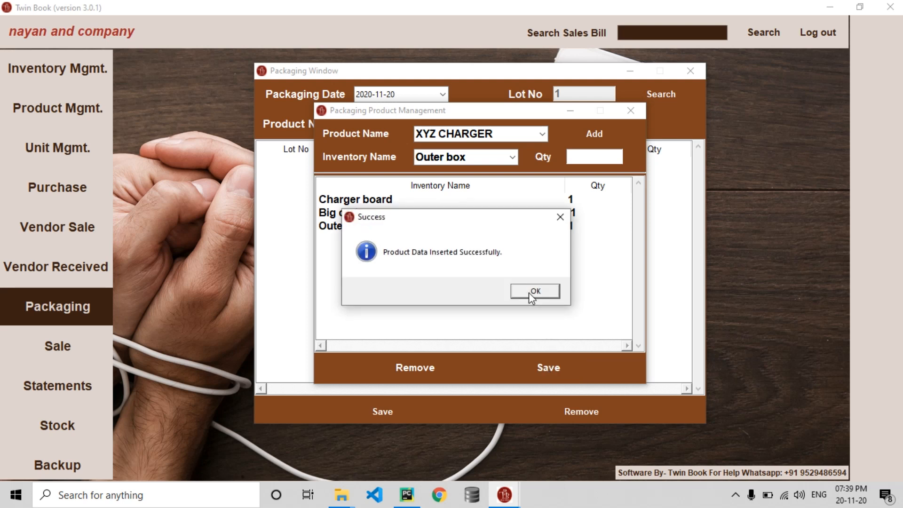
pyautogui.click(532, 291)
pyautogui.click(636, 109)
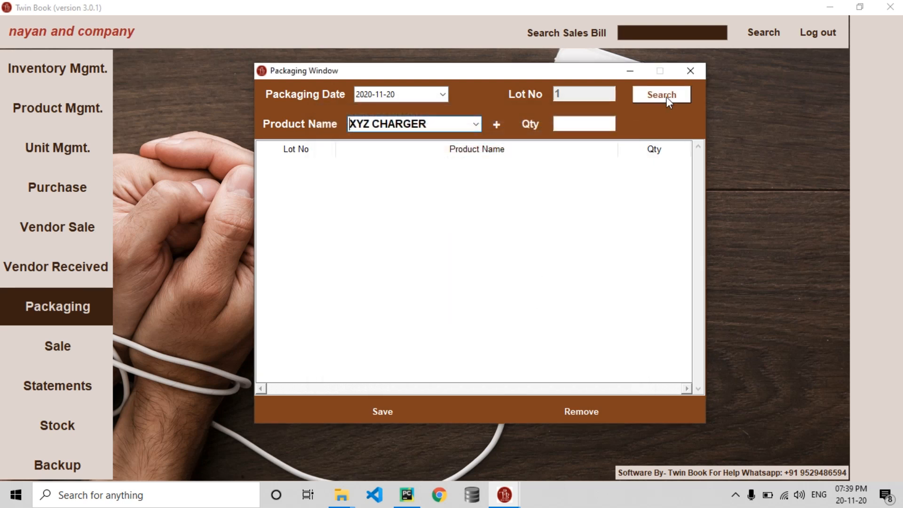
# Add XYZ CHARGER with quantity 10 to the packaging lot, save it, and close the Packaging window.
pyautogui.press('Tab')
pyautogui.write('10')
pyautogui.press('Return')
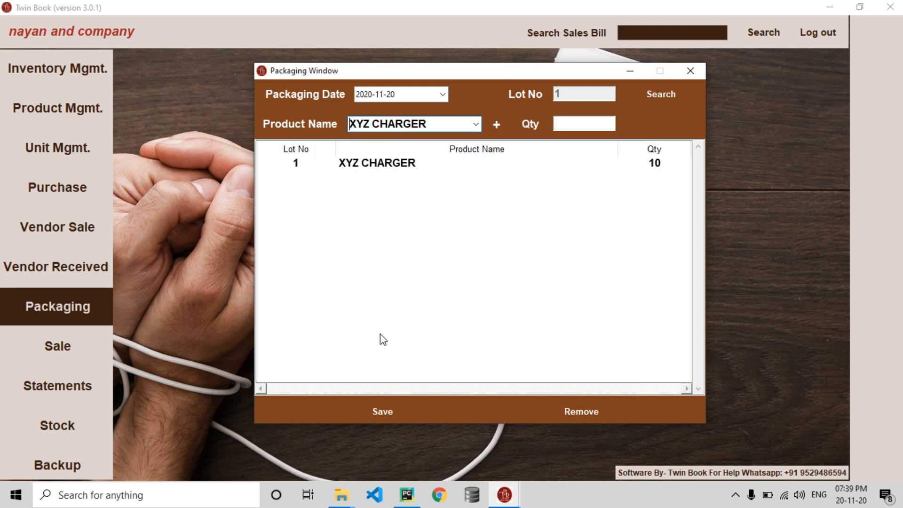
pyautogui.click(383, 413)
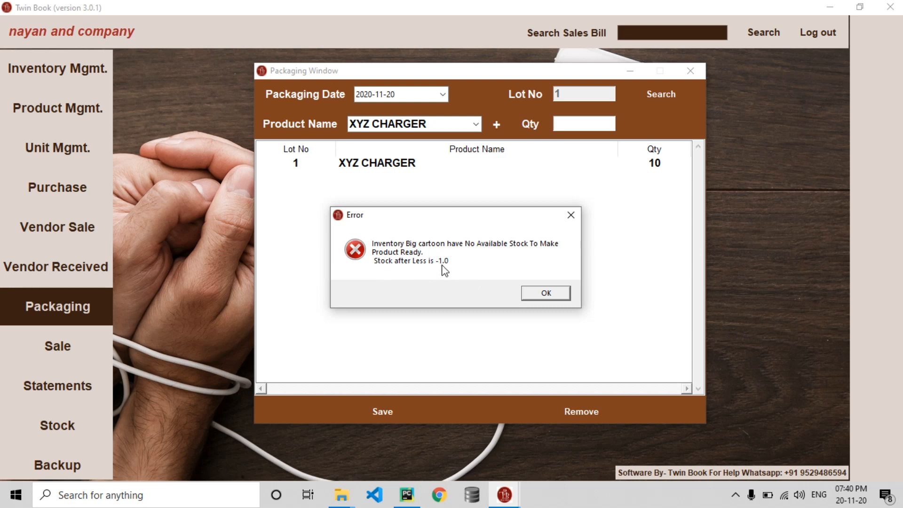
pyautogui.click(544, 294)
pyautogui.click(557, 288)
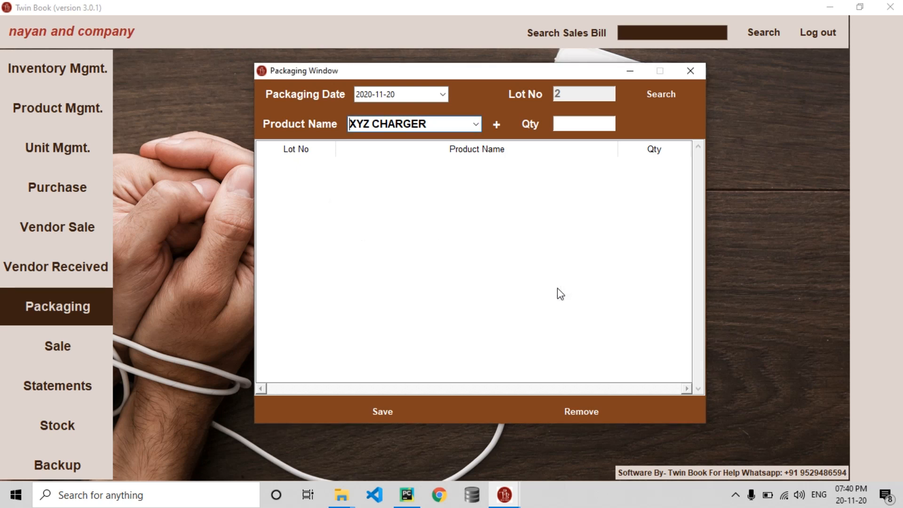
pyautogui.click(691, 71)
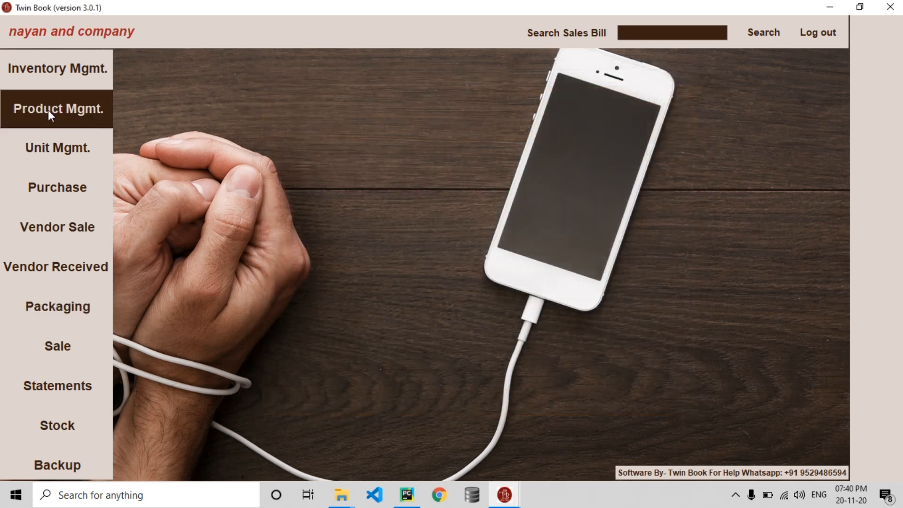
# Start a new purchase, enter the supplier number, and choose RAM AND COMPANY as the supplier.
pyautogui.click(68, 189)
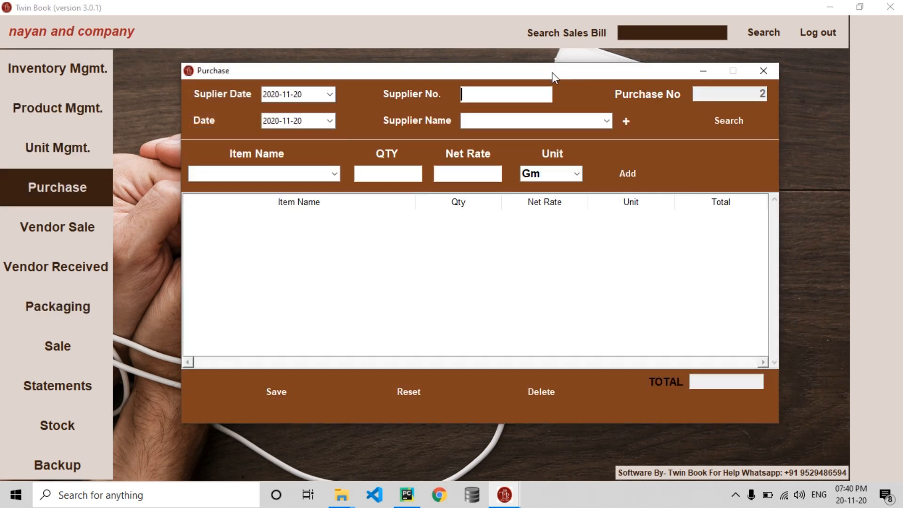
pyautogui.write('kp-405')
pyautogui.press('Tab')
pyautogui.press('Down')
pyautogui.press('Down')
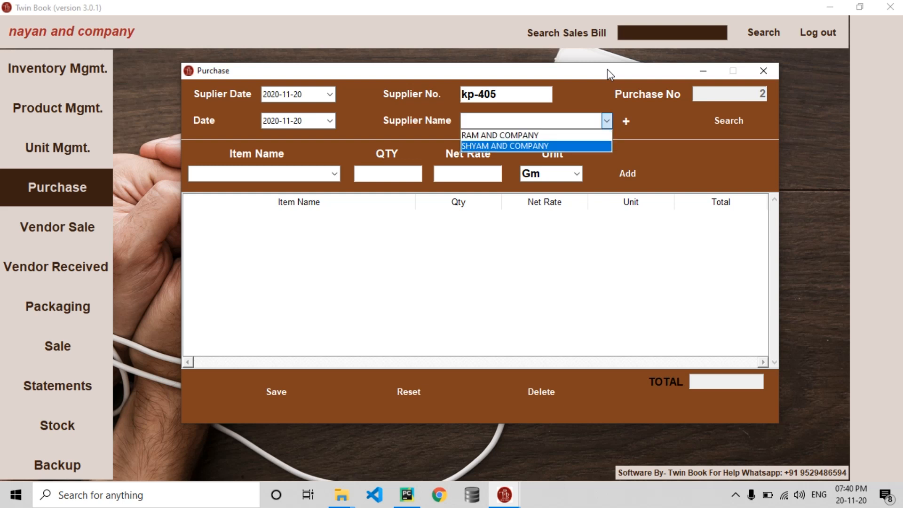
pyautogui.press('Up')
pyautogui.press('Tab')
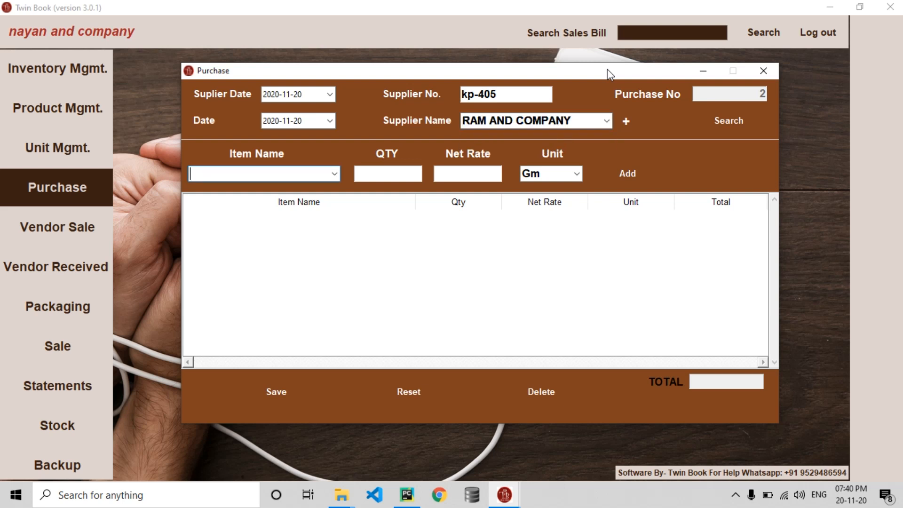
# Add Big cartoon to the purchase with quantity 100, net rate .30 and unit Pcs.
pyautogui.write('Big cartoon')
pyautogui.press('Tab')
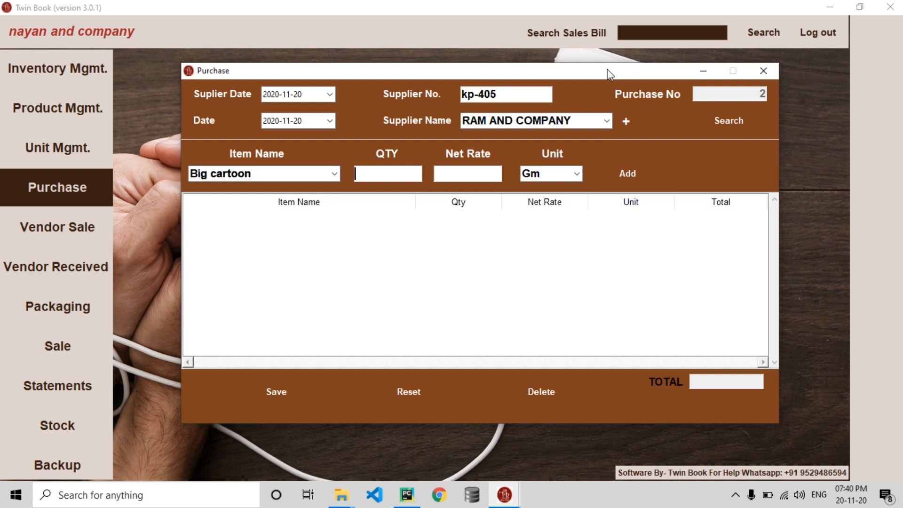
pyautogui.write('100')
pyautogui.press('Tab')
pyautogui.write('.30')
pyautogui.press('Tab')
pyautogui.press('Down')
pyautogui.press('Down')
pyautogui.press('Down')
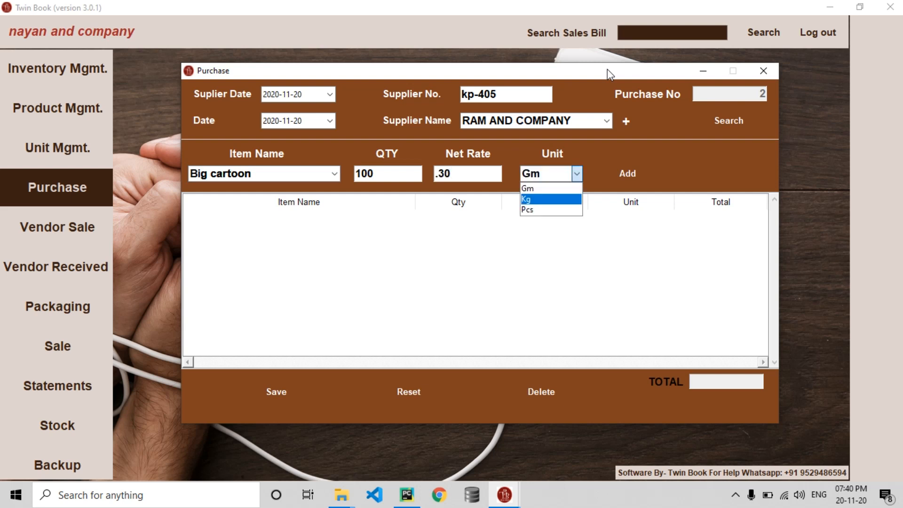
pyautogui.press('Return')
pyautogui.press('Return')
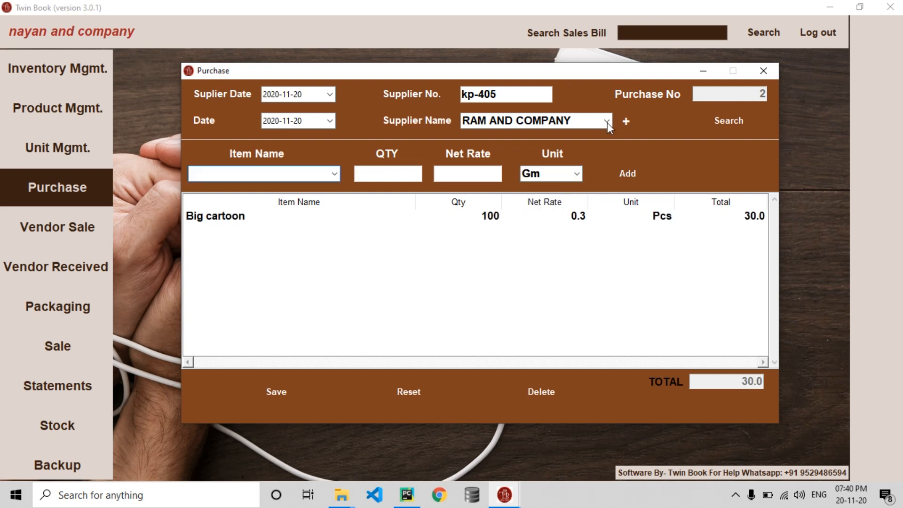
# Save the Big cartoon purchase bill and close the Purchase window.
pyautogui.click(281, 397)
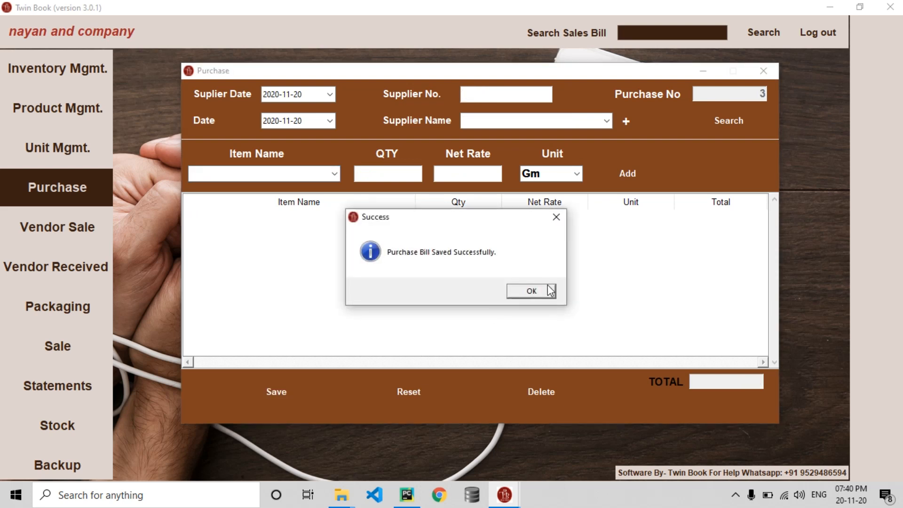
pyautogui.click(551, 290)
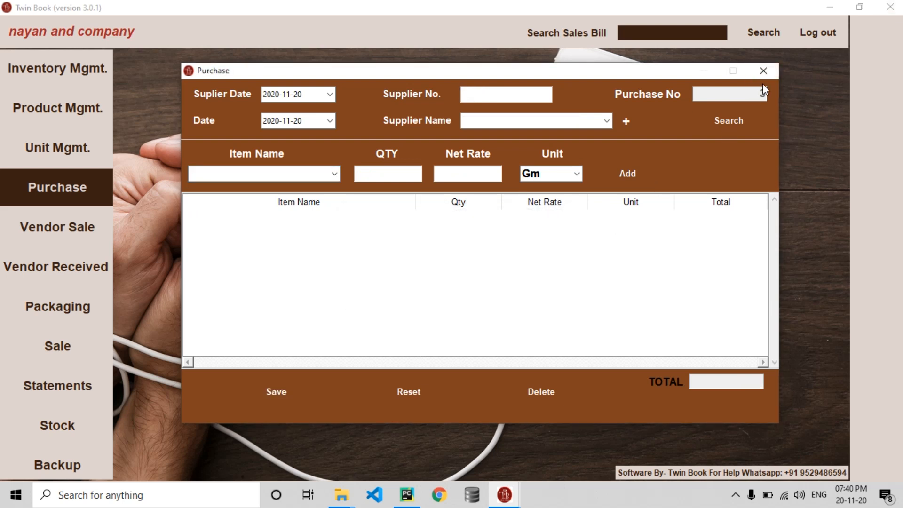
pyautogui.click(763, 72)
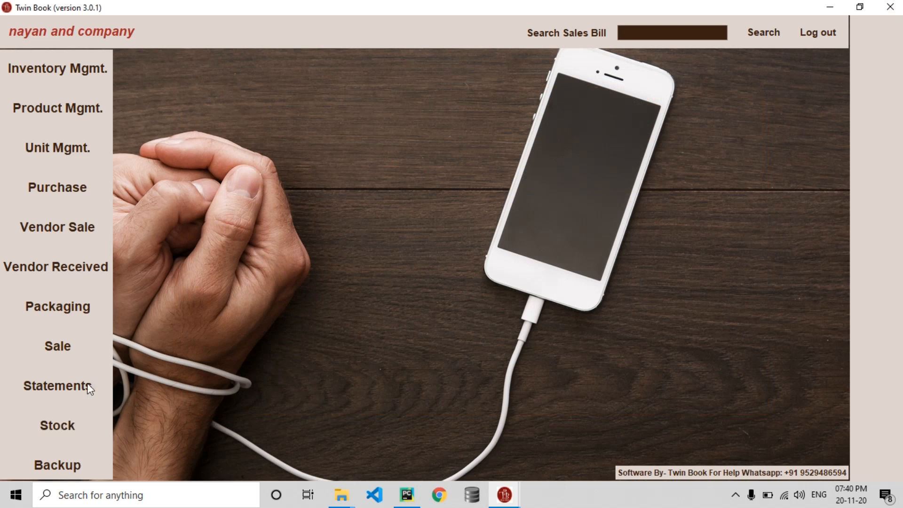
# Open Stock Management and list the available quantities of all inventory items, starting with Resistance 4k.
pyautogui.click(60, 434)
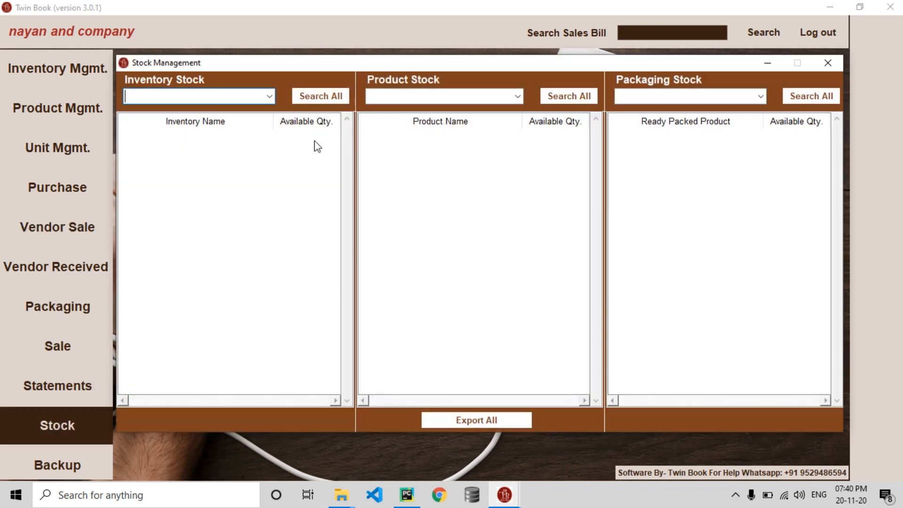
pyautogui.click(312, 97)
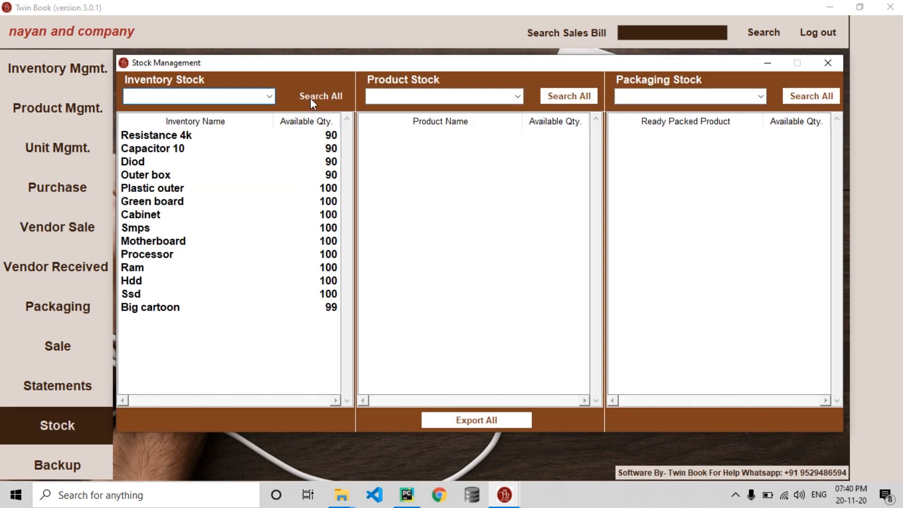
pyautogui.click(184, 137)
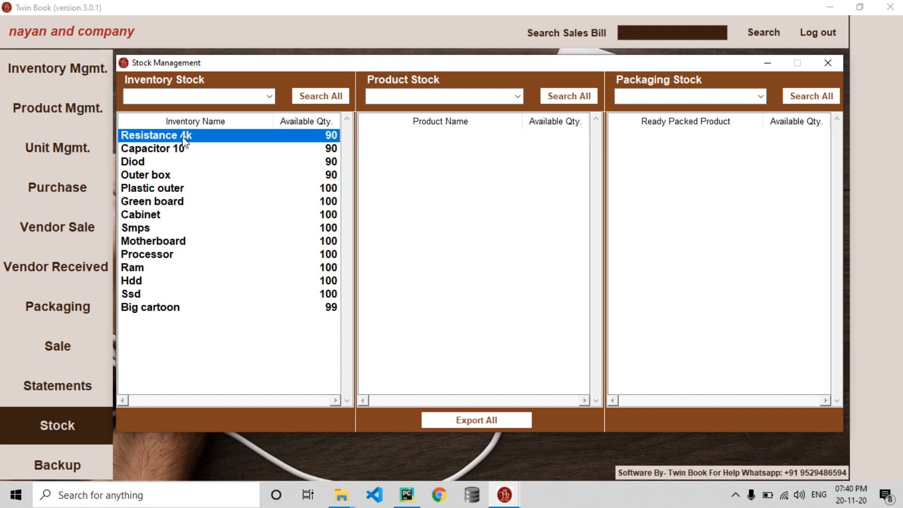
# Examine the available quantities of the inventory items from Resistance 4k through Big cartoon in the inventory stock list.
pyautogui.press('Down')
pyautogui.press('Down')
pyautogui.press('Down')
pyautogui.press('Up')
pyautogui.press('Up')
pyautogui.press('Up')
pyautogui.press('Down')
pyautogui.press('Down')
pyautogui.press('Down')
pyautogui.press('Down')
pyautogui.press('Down')
pyautogui.press('Down')
pyautogui.press('Down')
pyautogui.press('Down')
pyautogui.press('Down')
pyautogui.press('Down')
pyautogui.press('Down')
pyautogui.press('Down')
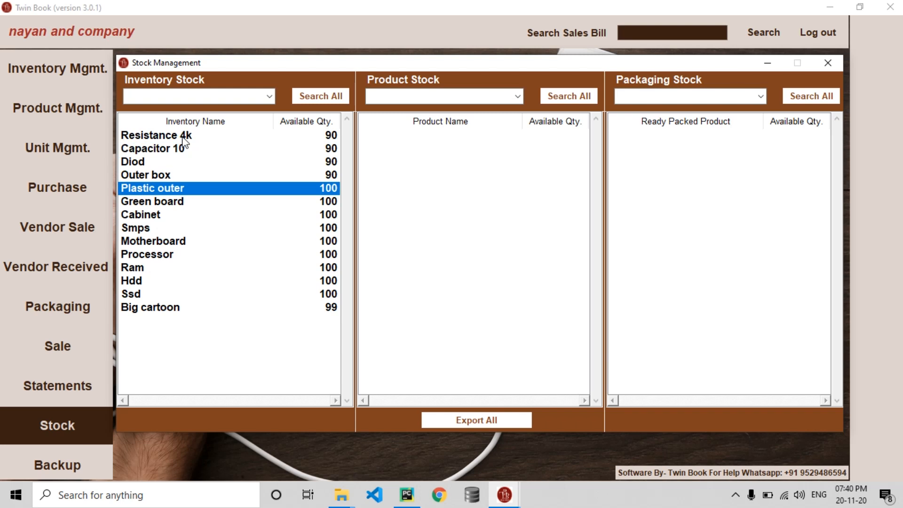
pyautogui.press('Down')
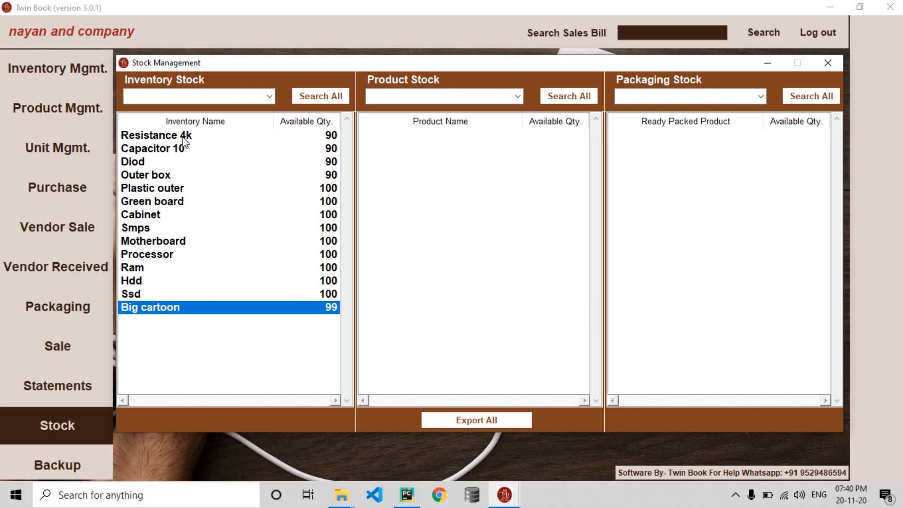
pyautogui.press('Up')
pyautogui.press('Up')
pyautogui.press('Up')
pyautogui.press('Up')
pyautogui.press('Up')
pyautogui.press('Up')
pyautogui.press('Up')
pyautogui.press('Up')
pyautogui.press('Up')
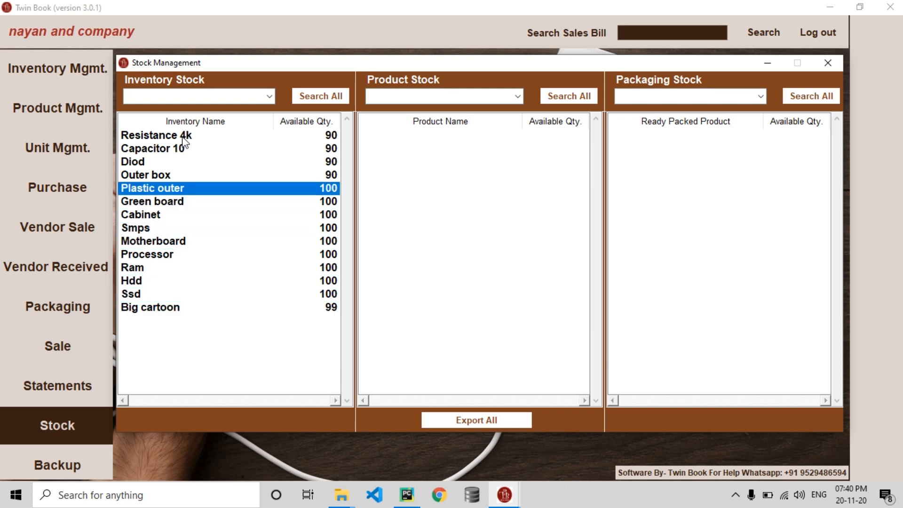
pyautogui.click(327, 203)
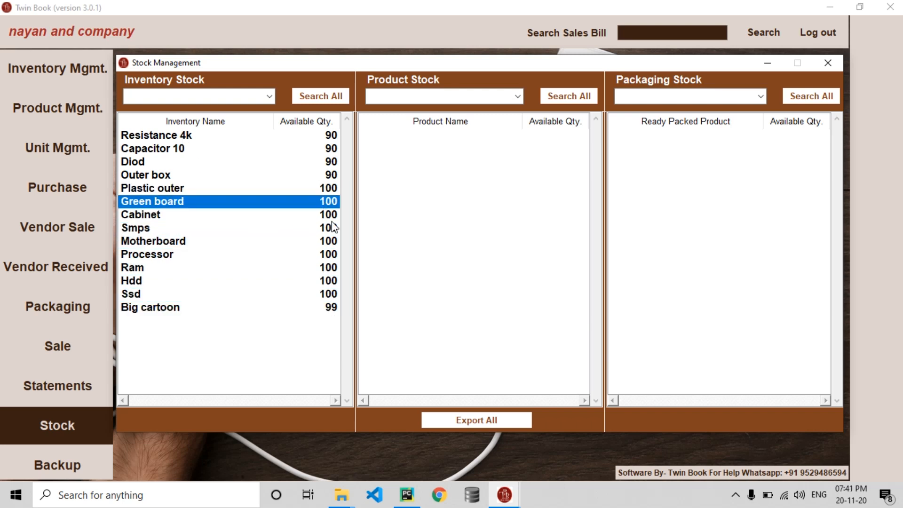
pyautogui.click(331, 221)
pyautogui.click(333, 258)
# List all product stock and all ready-packed stock, highlighting Charger board and XYZ CHARGER to check their available quantities.
pyautogui.click(561, 97)
pyautogui.click(388, 141)
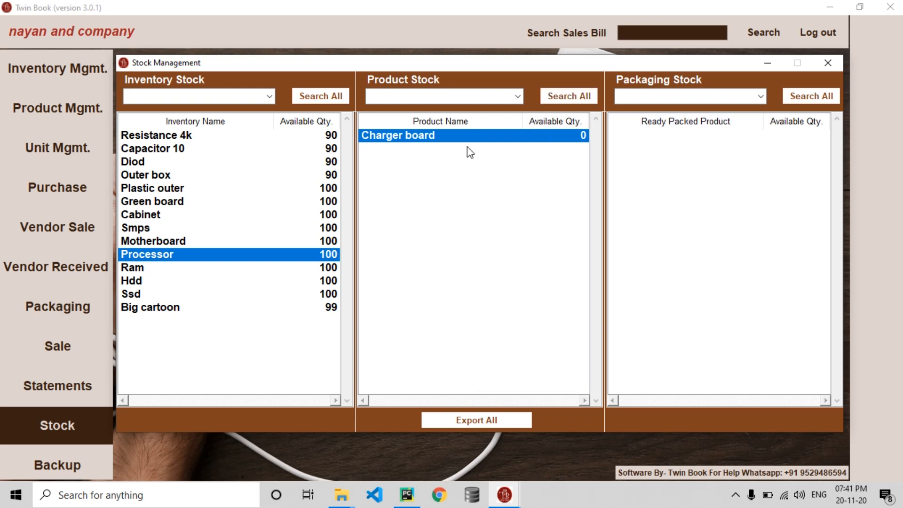
pyautogui.click(810, 103)
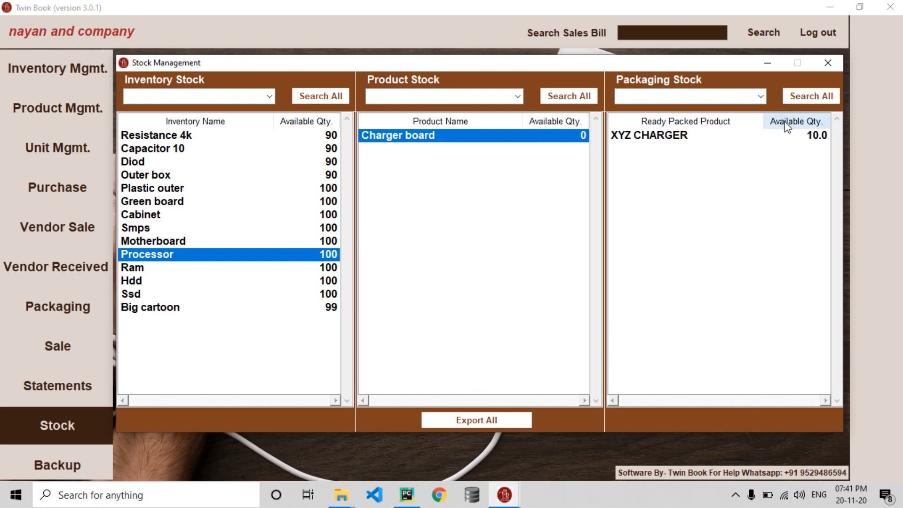
pyautogui.click(673, 136)
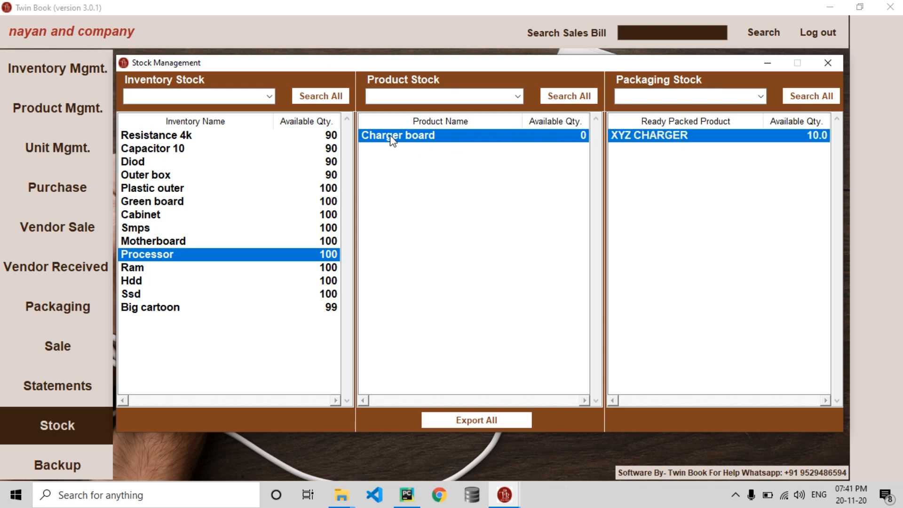
# Check the Charger board quantities on SHYAM AND COMPANY's received challan 1, and close the Vendor Received and Stock Management windows.
pyautogui.click(79, 271)
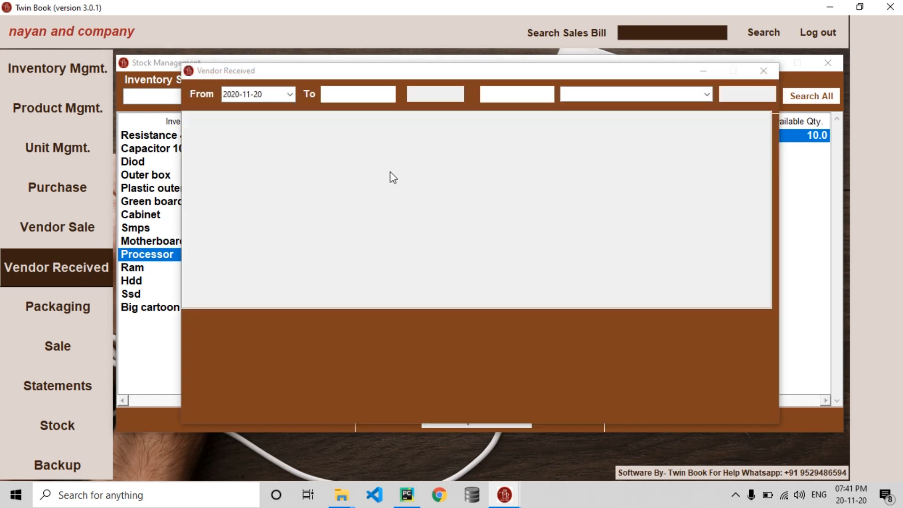
pyautogui.doubleClick(622, 138)
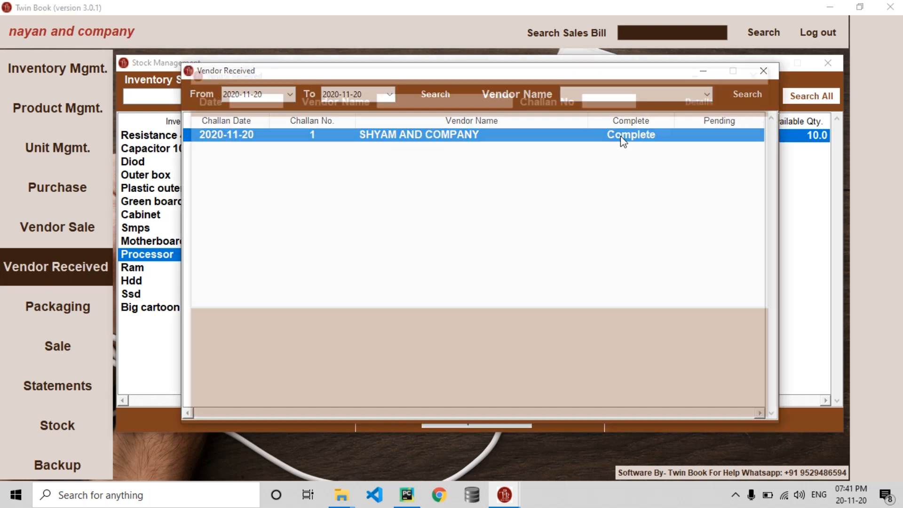
pyautogui.click(703, 130)
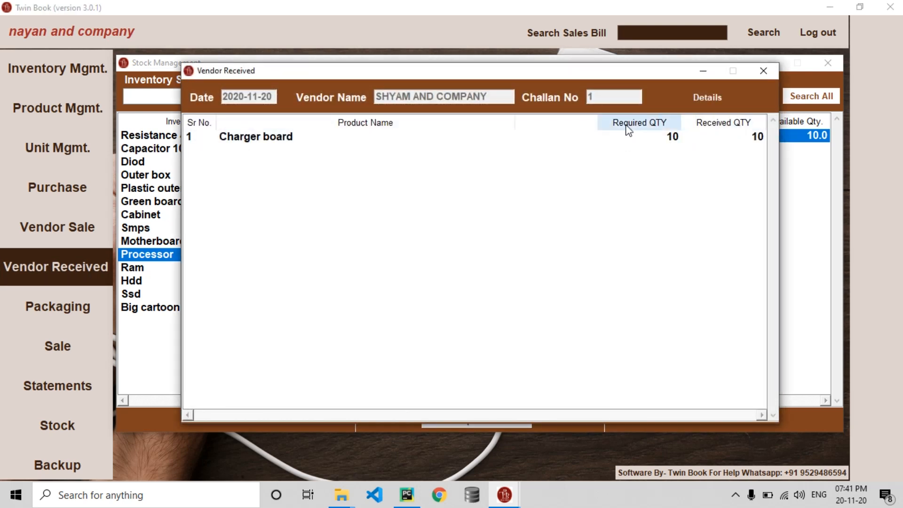
pyautogui.click(288, 137)
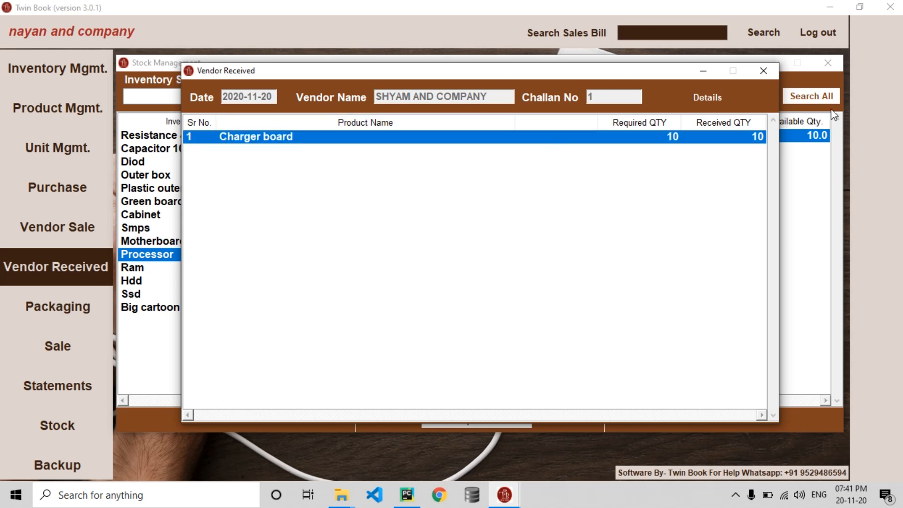
pyautogui.click(761, 69)
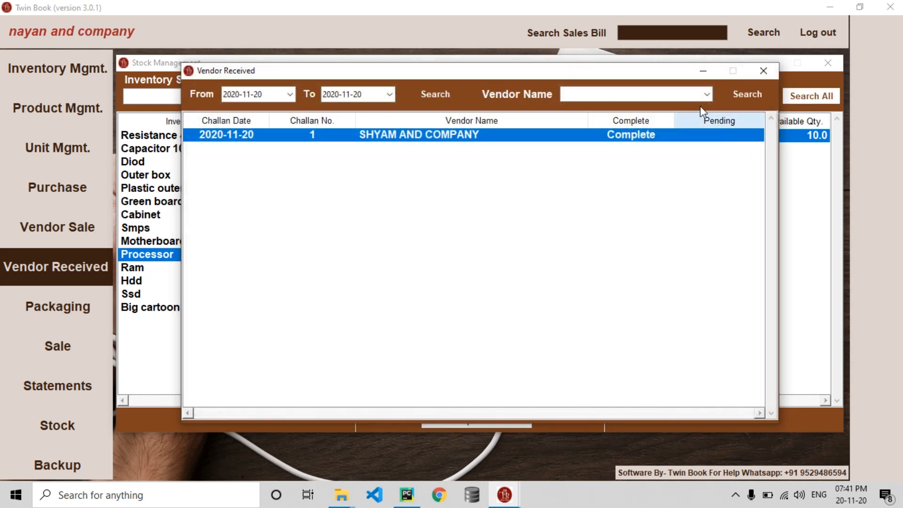
pyautogui.click(764, 73)
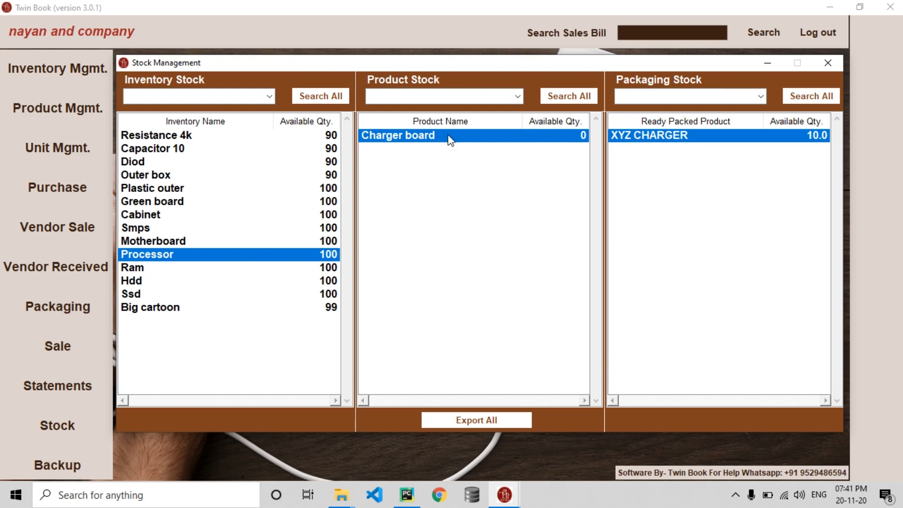
pyautogui.click(316, 150)
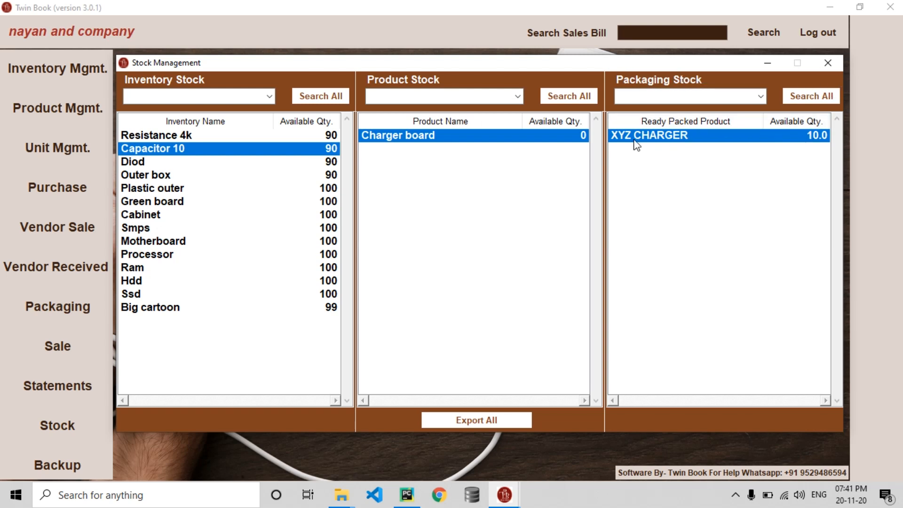
pyautogui.click(827, 63)
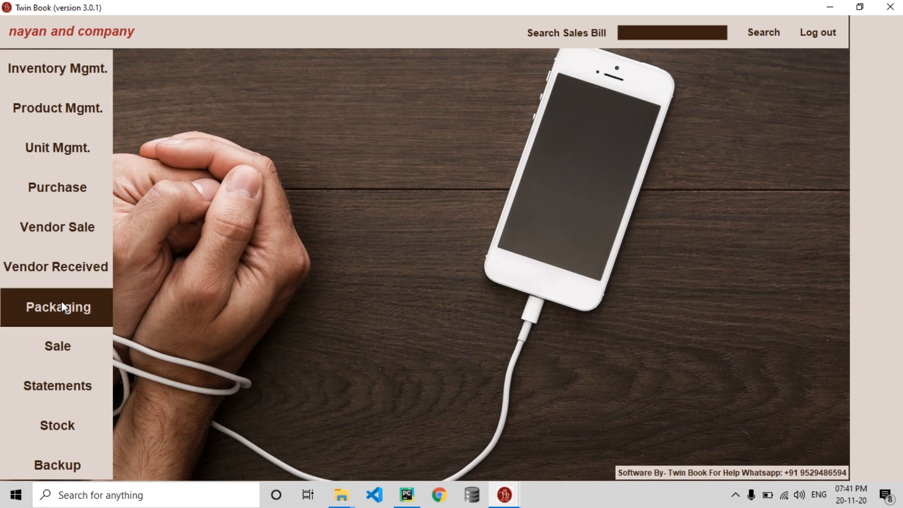
# Search the packaging records for 2020-11-20, view the XYZ CHARGER entry in lot 1, and close the lot's window.
pyautogui.click(61, 306)
pyautogui.click(648, 95)
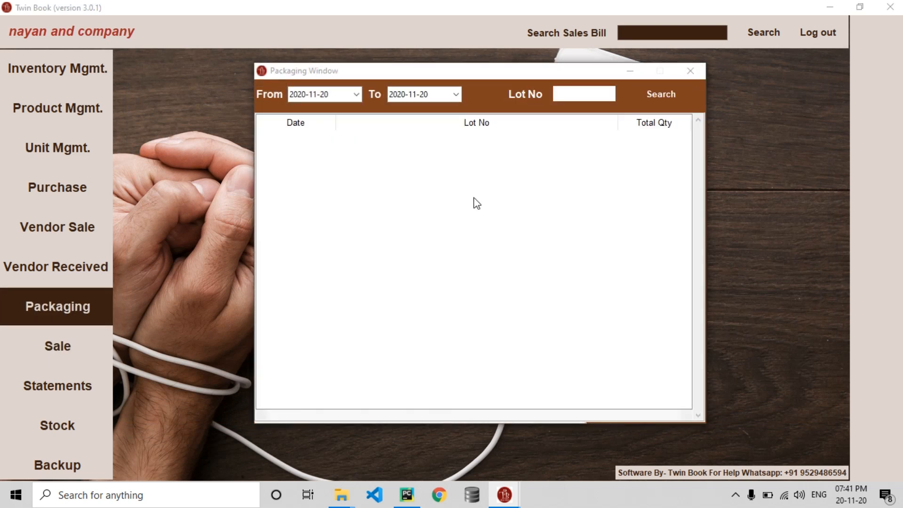
pyautogui.click(660, 94)
pyautogui.click(469, 138)
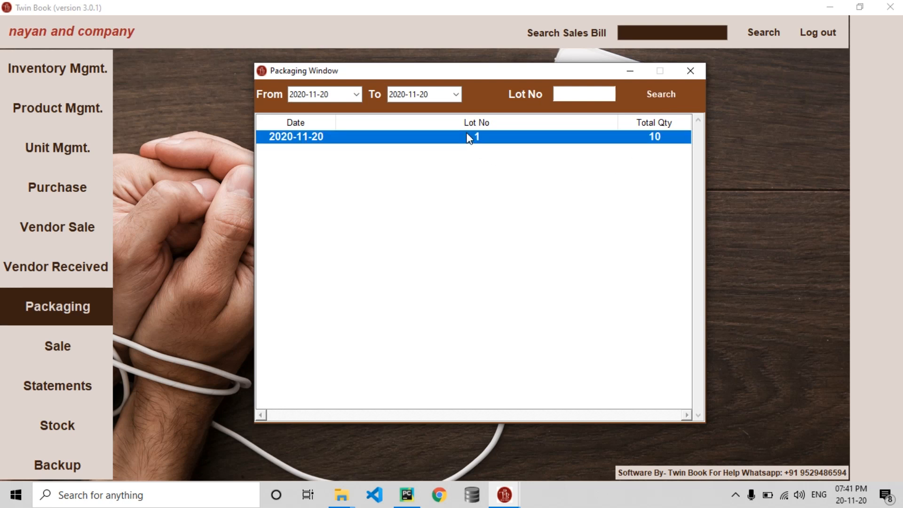
pyautogui.doubleClick(469, 138)
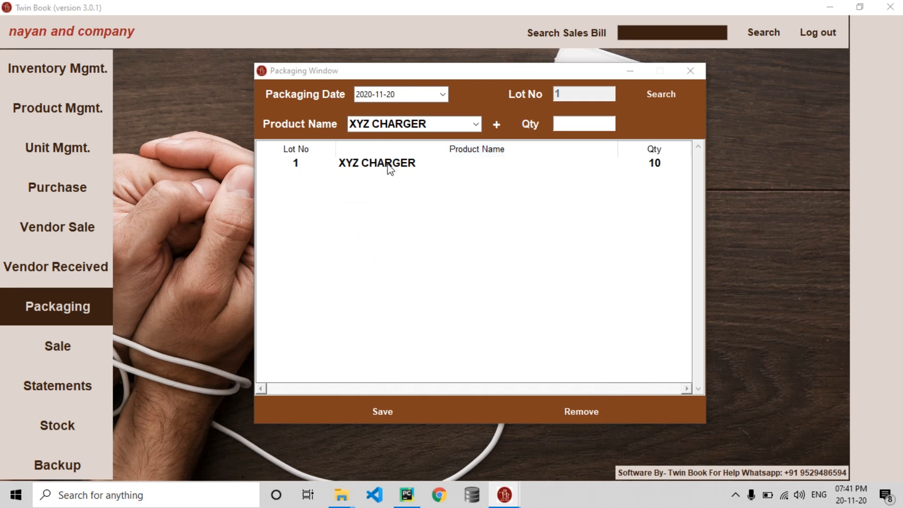
pyautogui.click(390, 168)
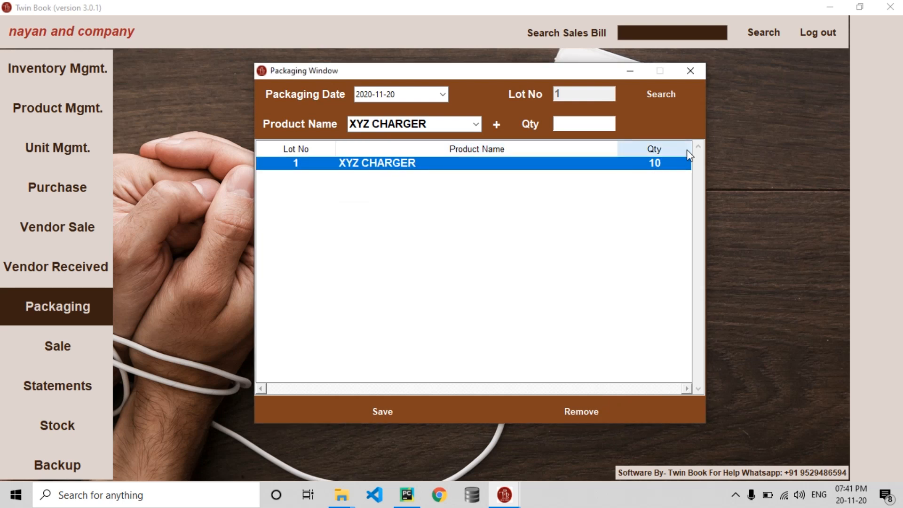
pyautogui.click(689, 71)
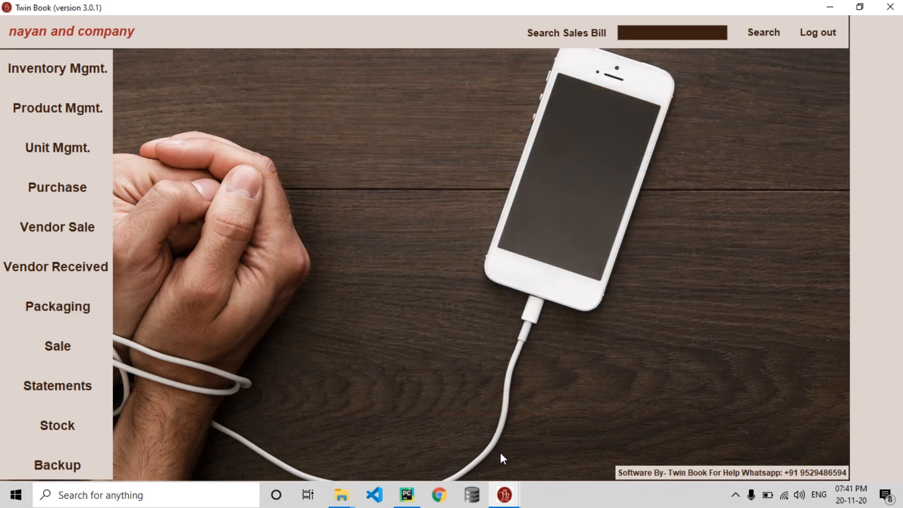
# Close the leftover Search Vendor Challan, Search Bill and Packaging windows.
pyautogui.moveTo(504, 495)
pyautogui.click(566, 439)
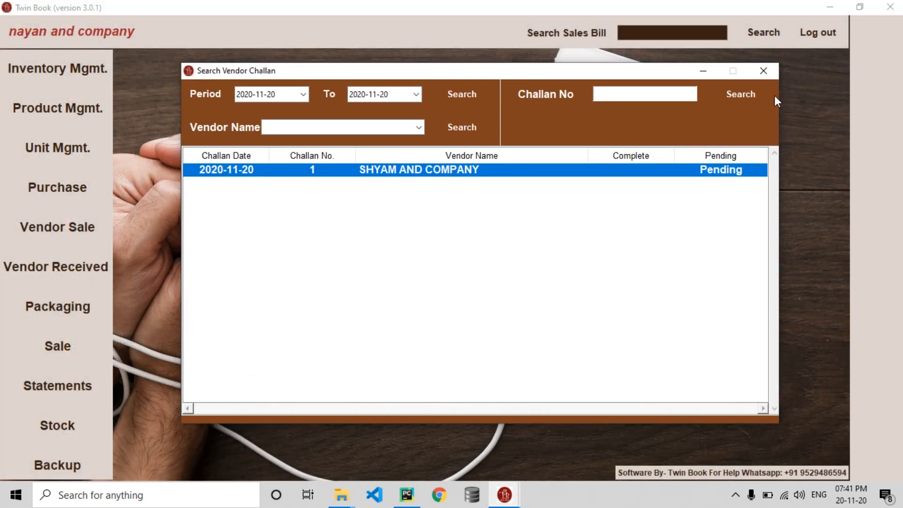
pyautogui.click(767, 70)
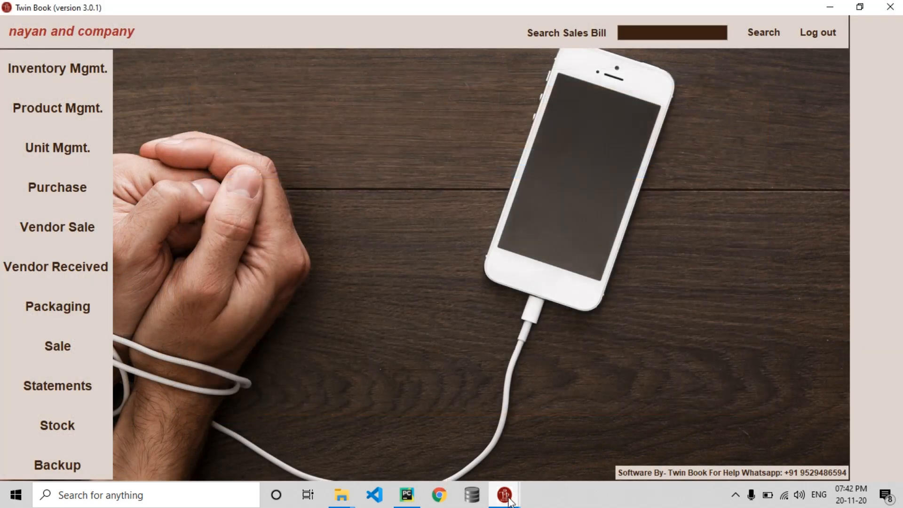
pyautogui.moveTo(511, 503)
pyautogui.click(541, 464)
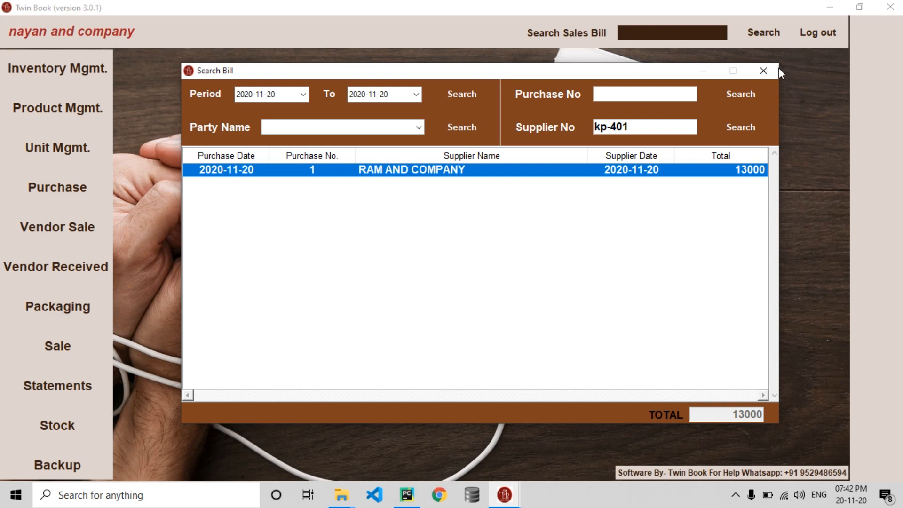
pyautogui.click(766, 74)
pyautogui.moveTo(518, 489)
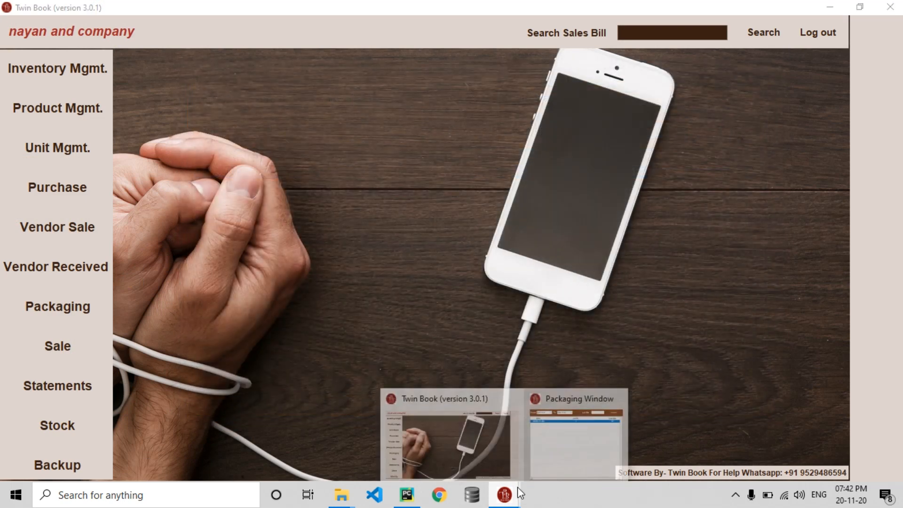
pyautogui.click(571, 462)
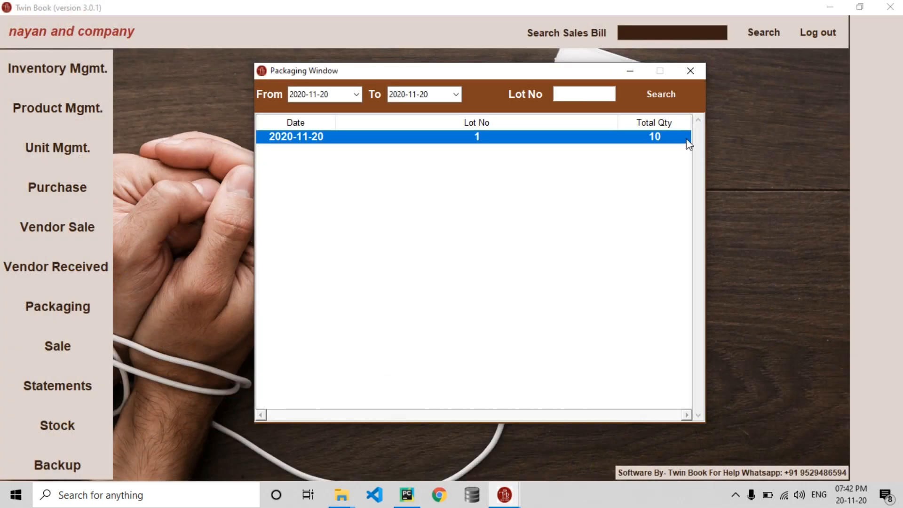
pyautogui.click(688, 72)
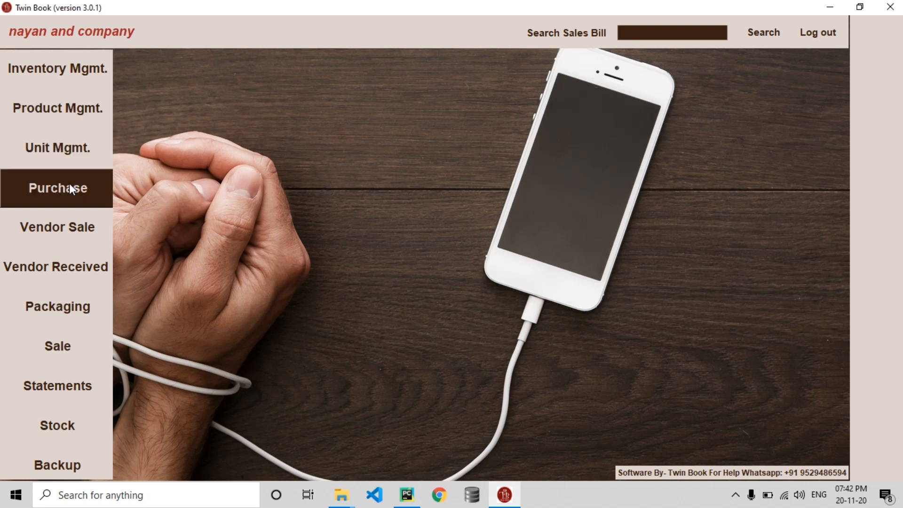
# Start a new sale and replace the default CASH customer with the customer's name.
pyautogui.click(64, 342)
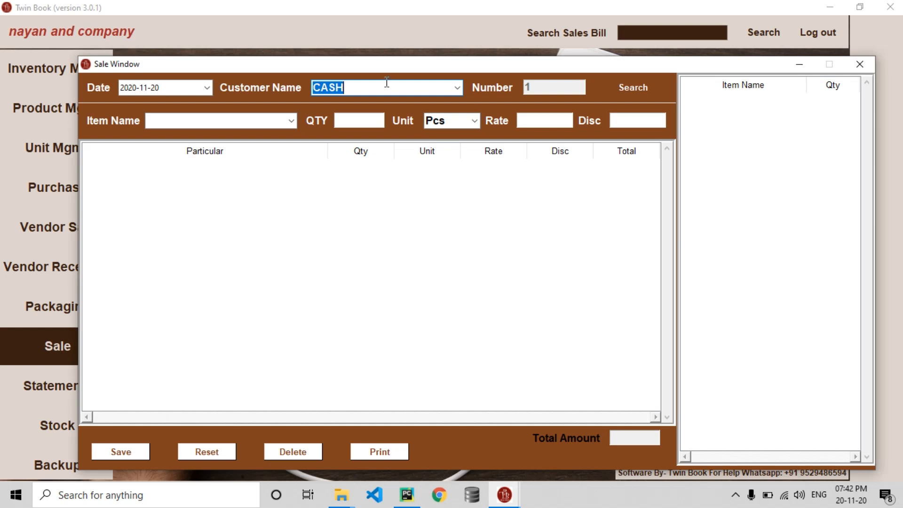
pyautogui.press('BackSpace')
pyautogui.write('nayan')
pyautogui.press('Return')
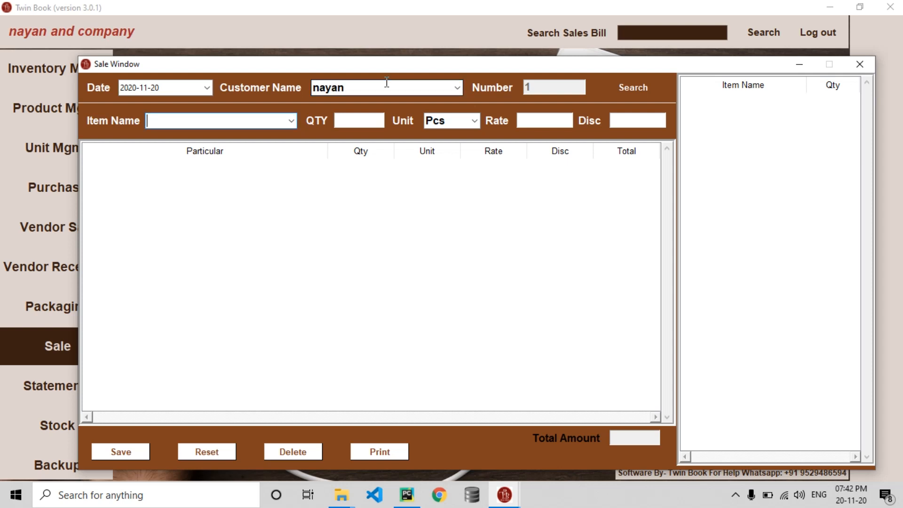
# Choose XYZ CHARGER as the item for the sale.
pyautogui.press('Down')
pyautogui.press('Down')
pyautogui.press('Down')
pyautogui.press('Down')
pyautogui.press('Down')
pyautogui.press('Down')
pyautogui.press('Down')
pyautogui.press('Down')
pyautogui.press('Down')
pyautogui.press('Down')
pyautogui.press('Down')
pyautogui.press('Down')
pyautogui.press('Down')
pyautogui.press('Down')
pyautogui.press('Down')
pyautogui.press('Down')
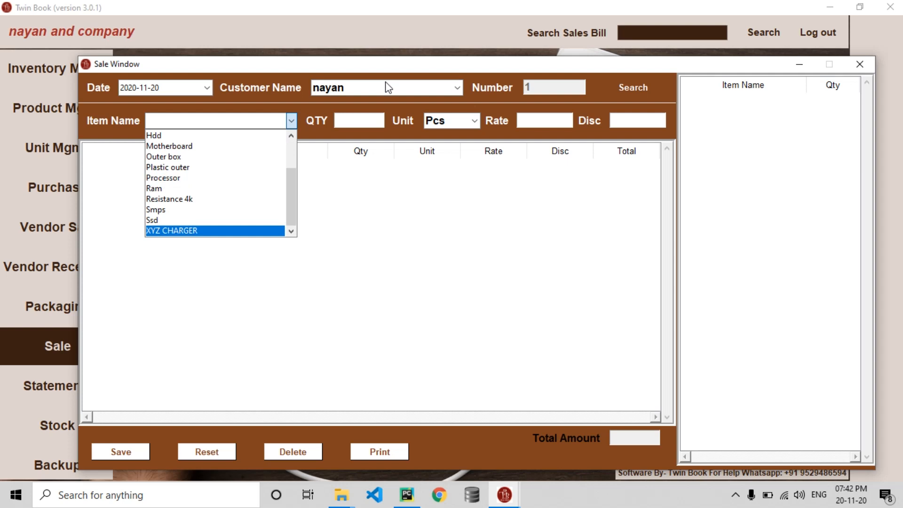
pyautogui.press('Return')
pyautogui.press('Return')
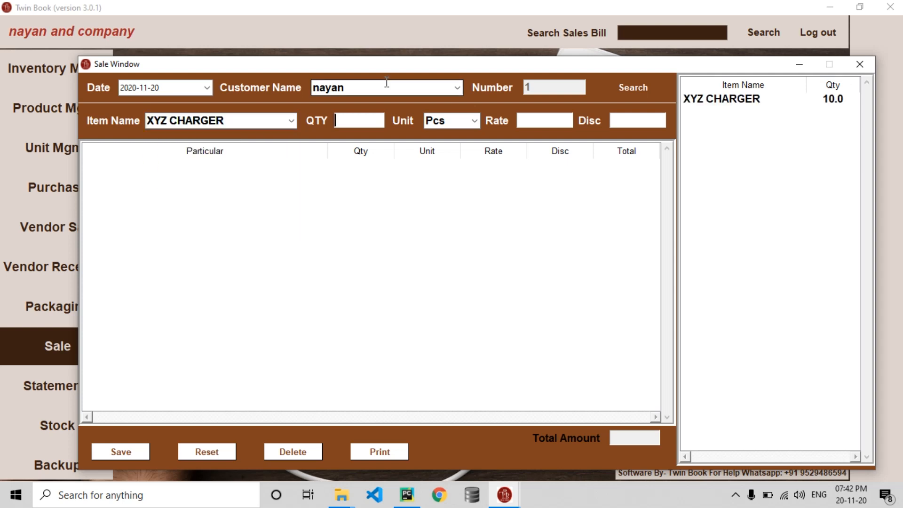
# Add XYZ CHARGER to the sale with quantity 5, unit Pcs, rate 20 and discount 3, and save the bill.
pyautogui.click(726, 103)
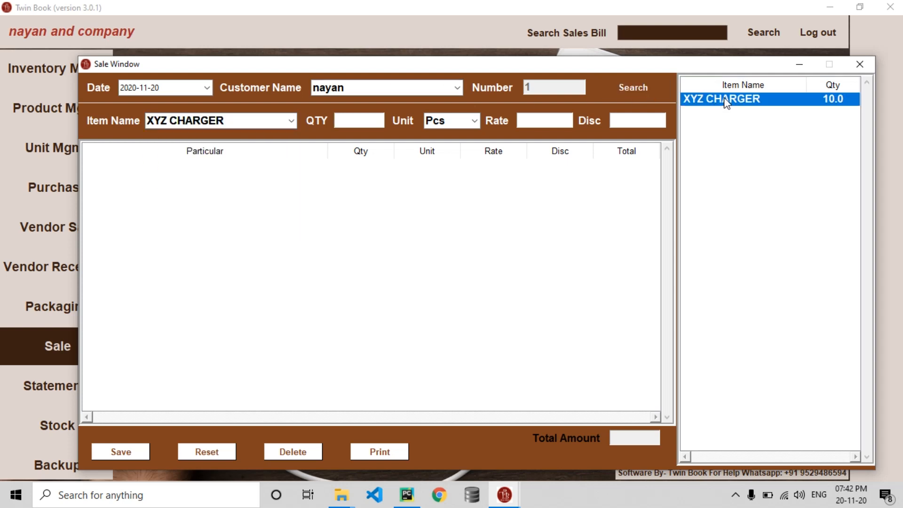
pyautogui.click(351, 123)
pyautogui.write('5')
pyautogui.press('Return')
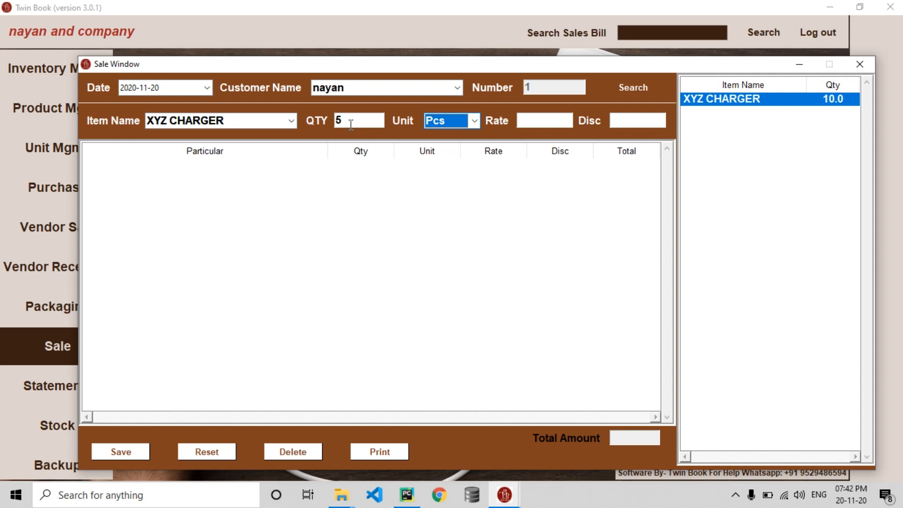
pyautogui.press('Return')
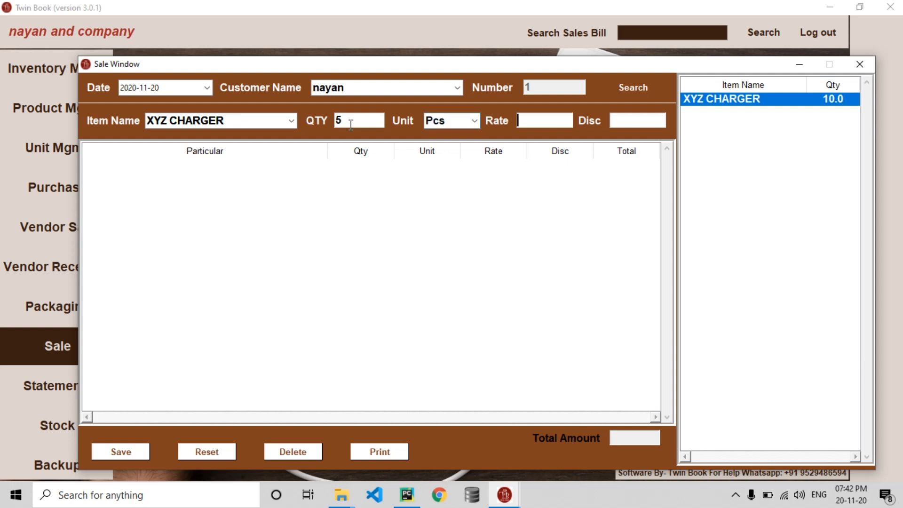
pyautogui.write('20')
pyautogui.press('Return')
pyautogui.write('3')
pyautogui.press('Return')
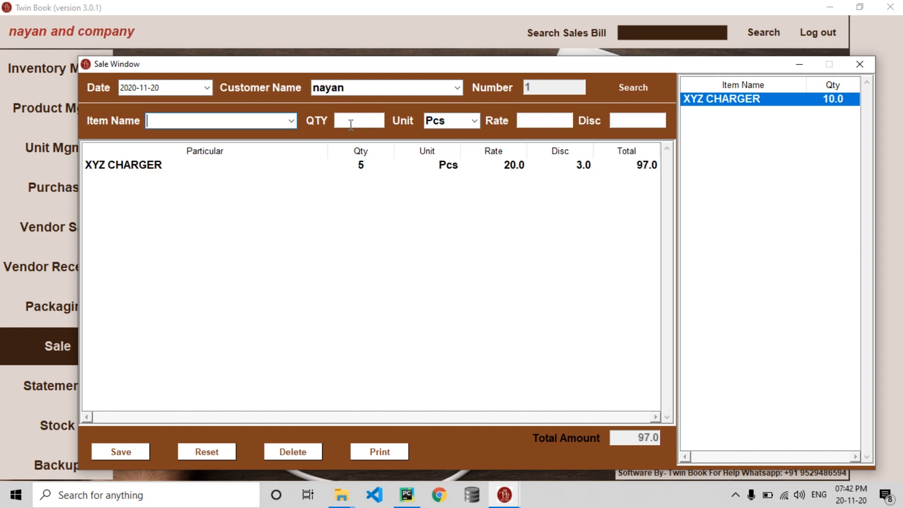
pyautogui.click(108, 450)
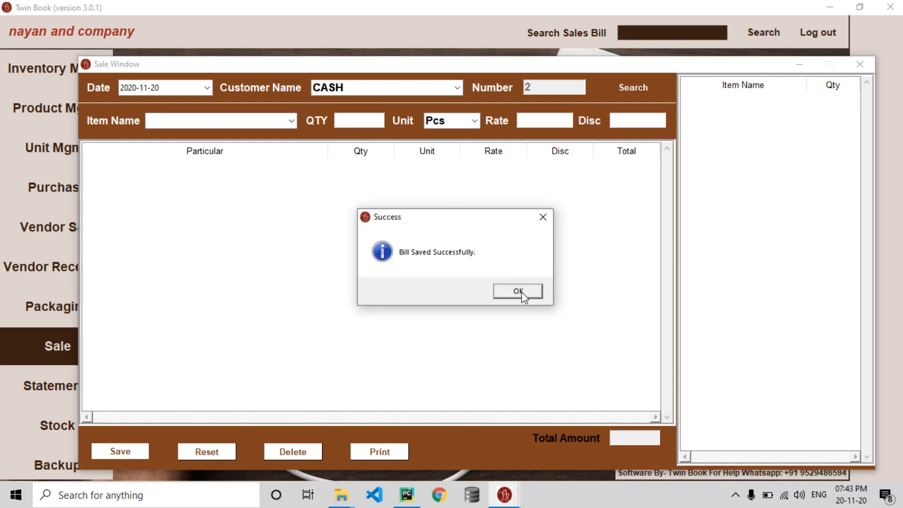
# Enter the customer's name and item XYZ CHARGER in a new sale to check the item's remaining stock quantity.
pyautogui.click(522, 294)
pyautogui.write('NAYAN')
pyautogui.press('Return')
pyautogui.write('XYZ CHARGER')
pyautogui.press('Return')
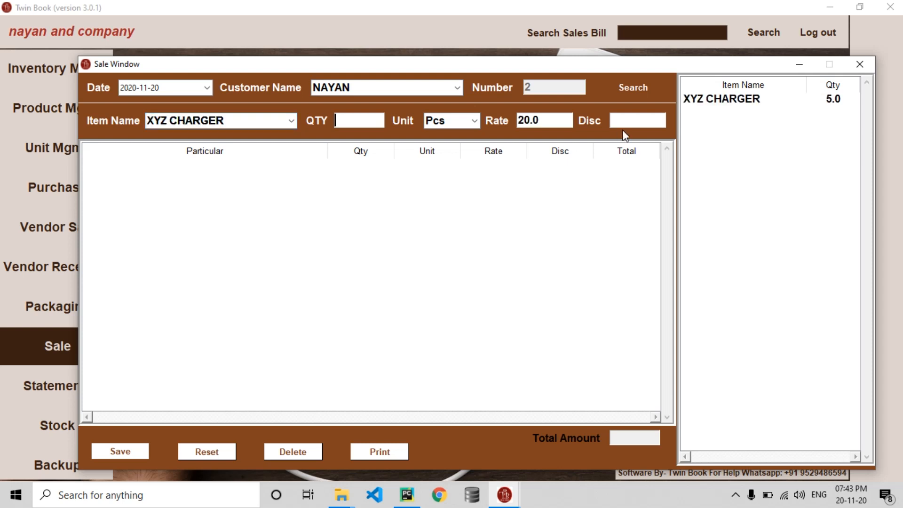
pyautogui.click(755, 101)
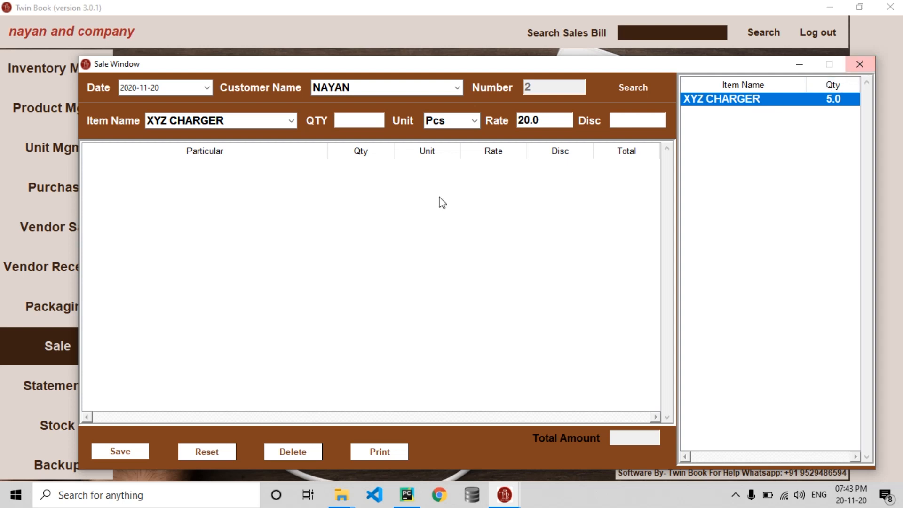
# Open the bill search from the sale and look through the list of names available for filtering.
pyautogui.click(631, 91)
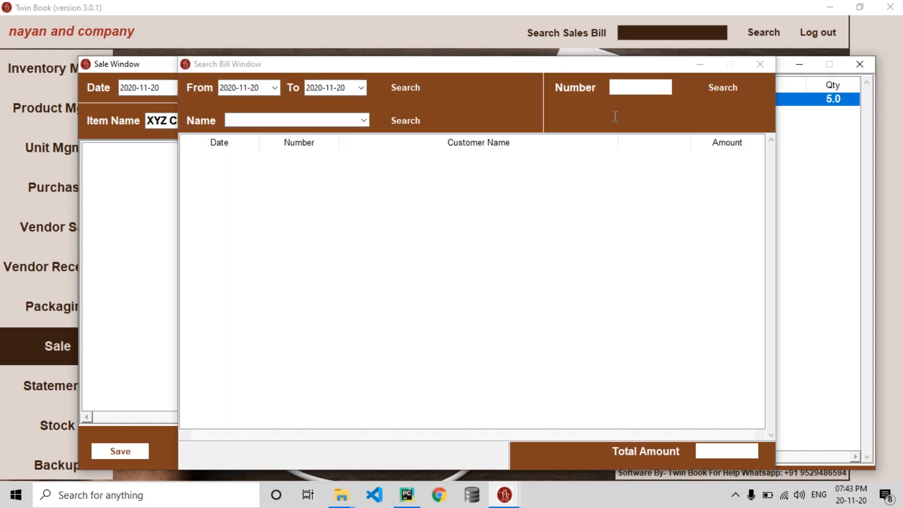
pyautogui.click(364, 121)
pyautogui.click(364, 120)
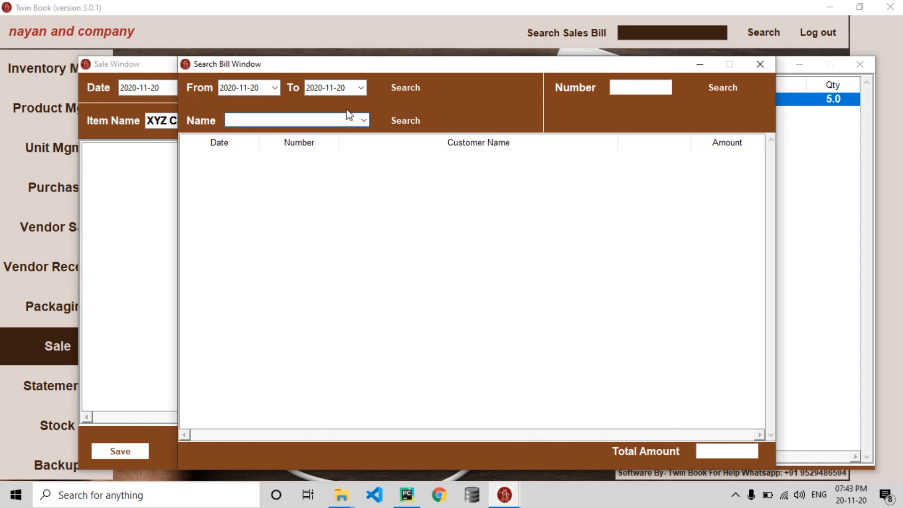
pyautogui.press('Down')
pyautogui.press('Down')
pyautogui.press('Down')
pyautogui.press('Up')
pyautogui.press('Up')
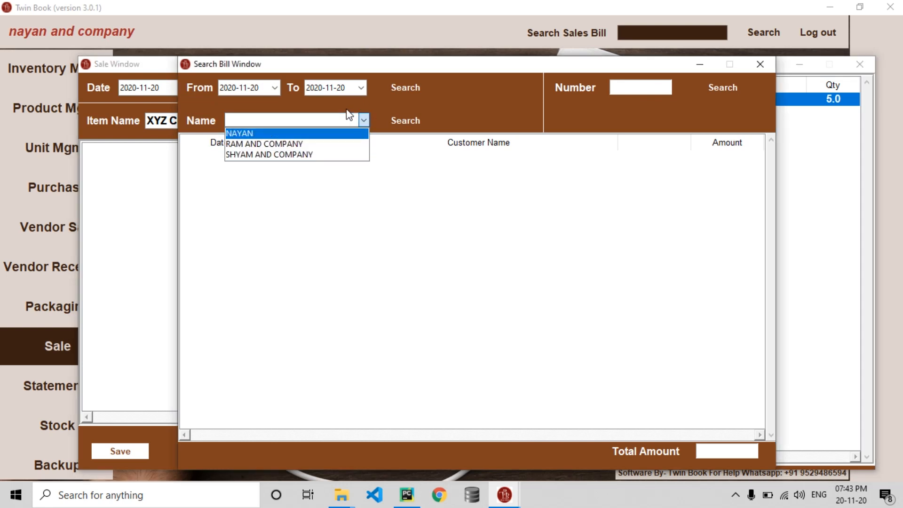
pyautogui.press('Escape')
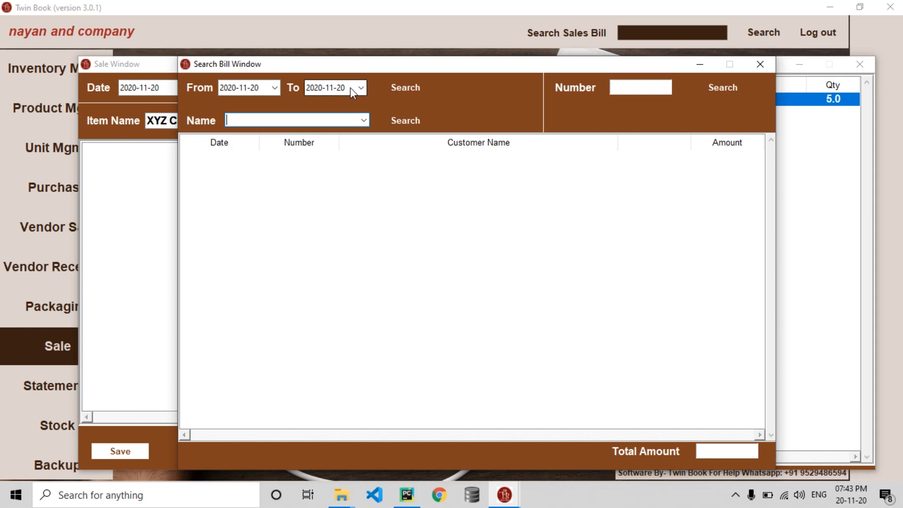
# Search sales bills dated 2020-11-20, open bill number 1 and load its XYZ CHARGER line into the entry fields.
pyautogui.click(385, 88)
pyautogui.click(370, 161)
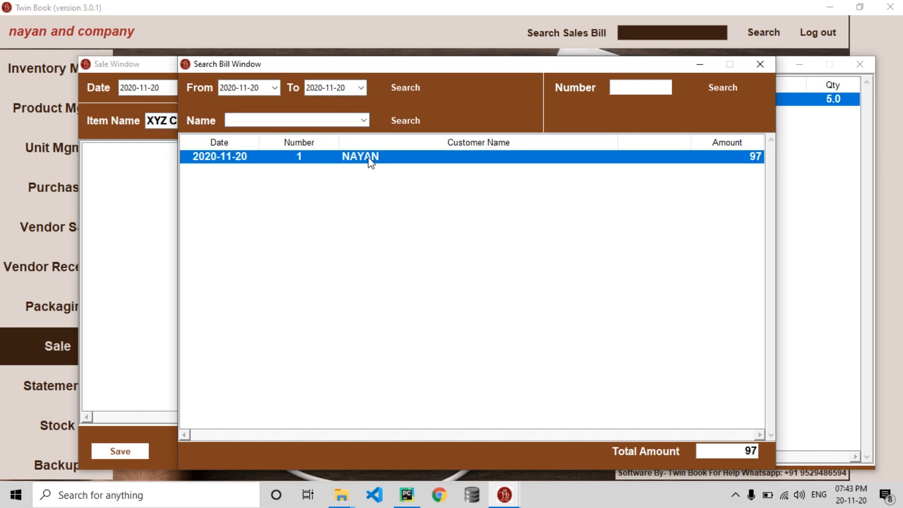
pyautogui.doubleClick(617, 160)
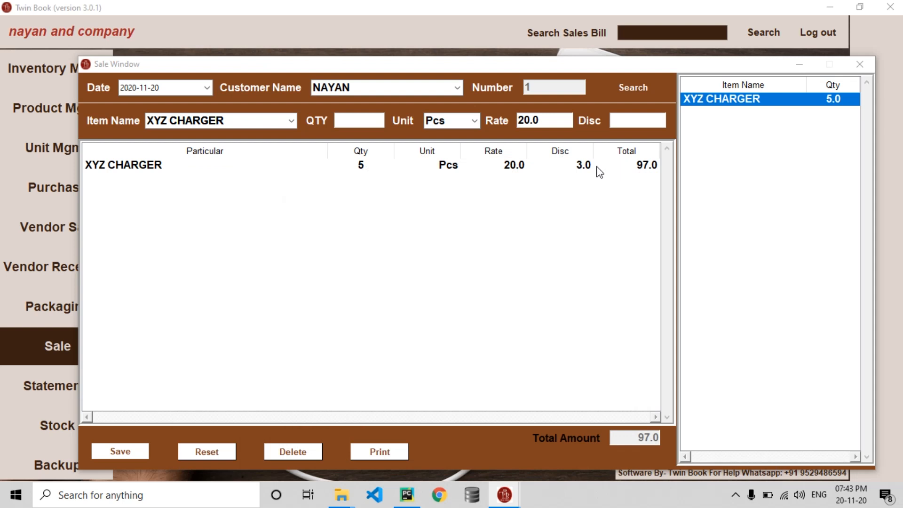
pyautogui.click(551, 171)
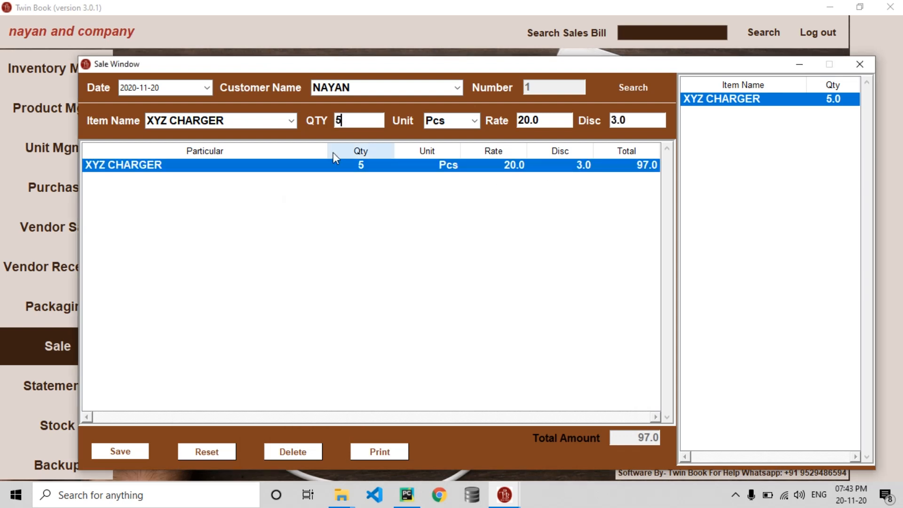
# Reset the sale form, review the available printers in the print options, and close the print and sale windows.
pyautogui.click(197, 452)
pyautogui.click(393, 451)
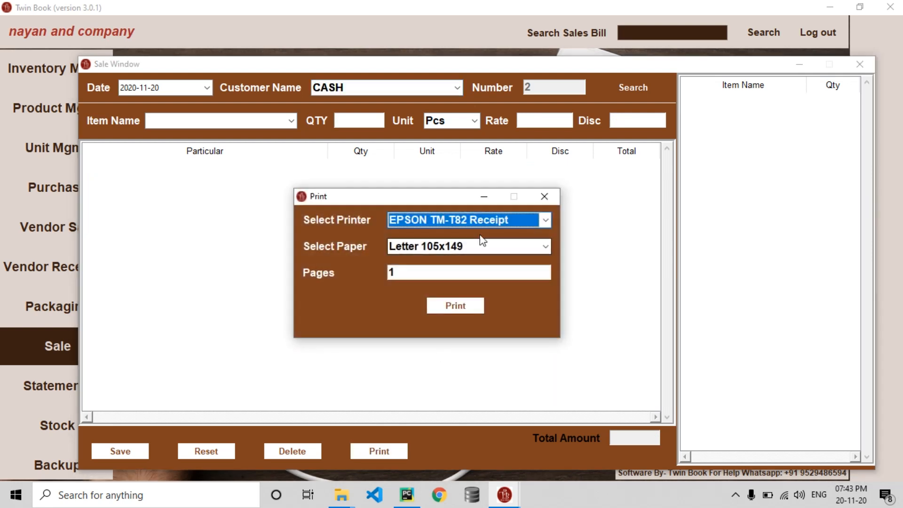
pyautogui.click(544, 247)
pyautogui.click(545, 225)
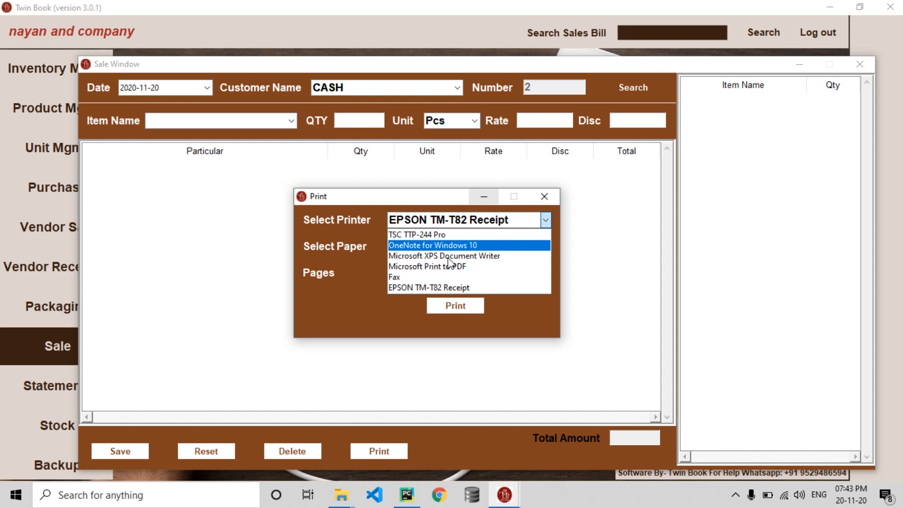
pyautogui.click(552, 197)
pyautogui.click(551, 196)
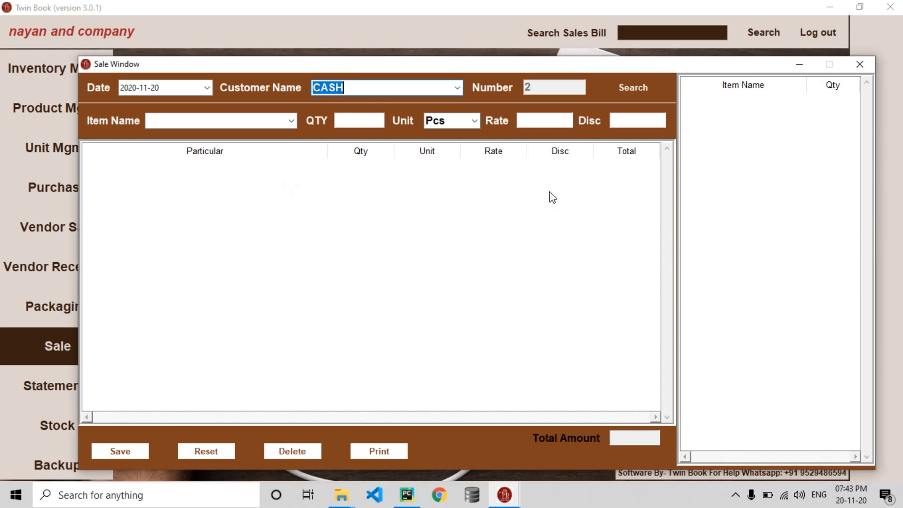
pyautogui.click(868, 66)
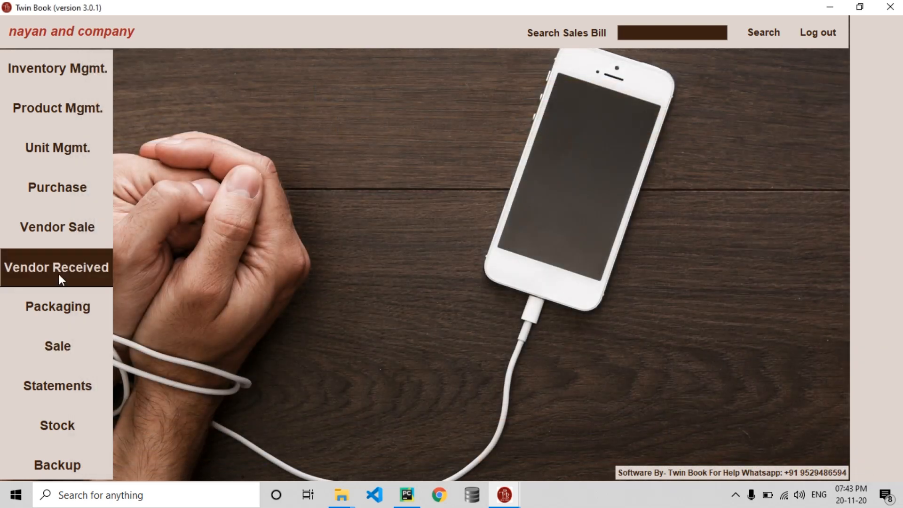
# Open the statements and search the Vendor entries from 2020-11-20 to 2020-11-20, reviewing the Sale and Received rows.
pyautogui.click(70, 385)
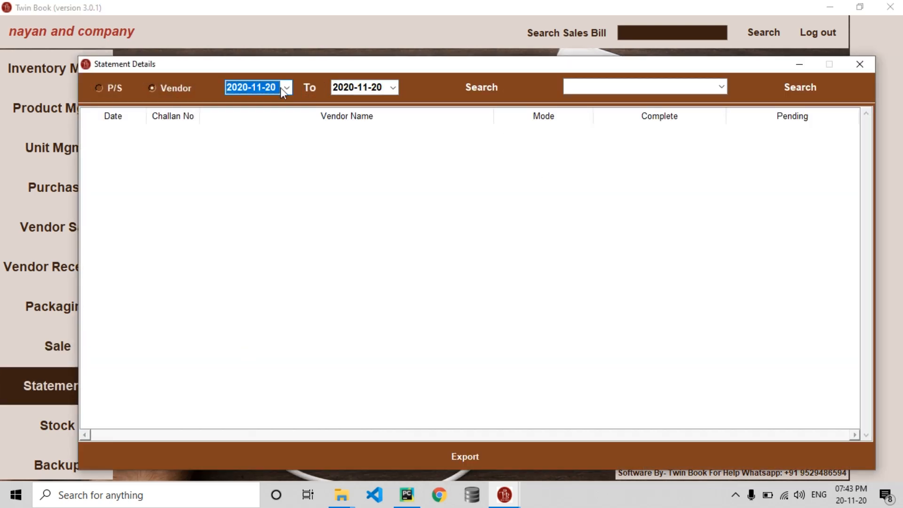
pyautogui.click(110, 92)
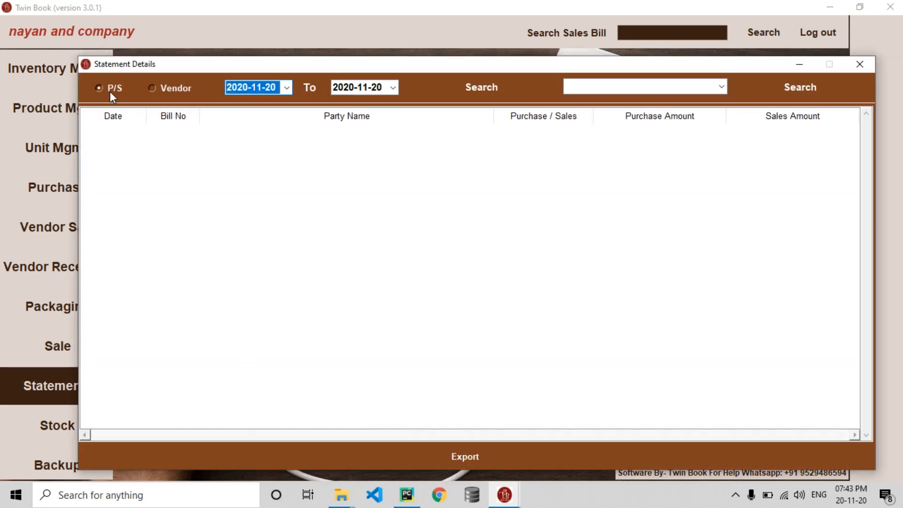
pyautogui.click(160, 89)
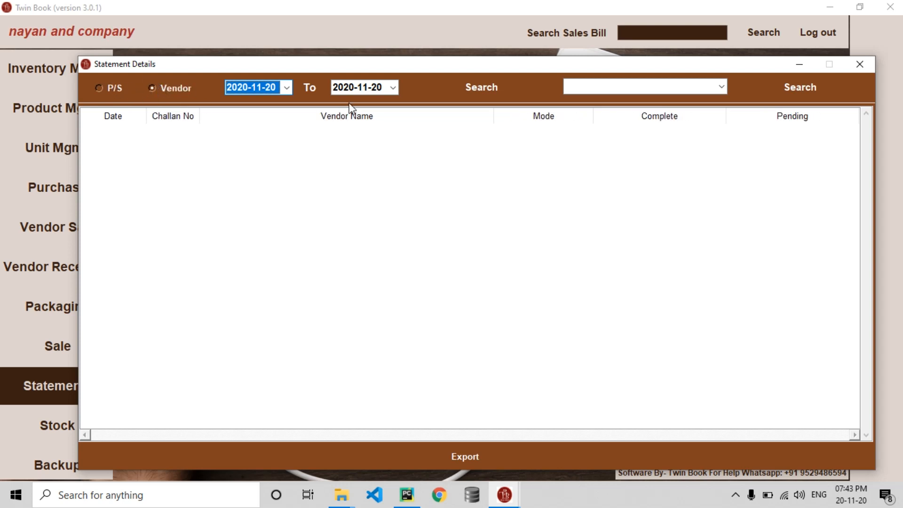
pyautogui.click(489, 89)
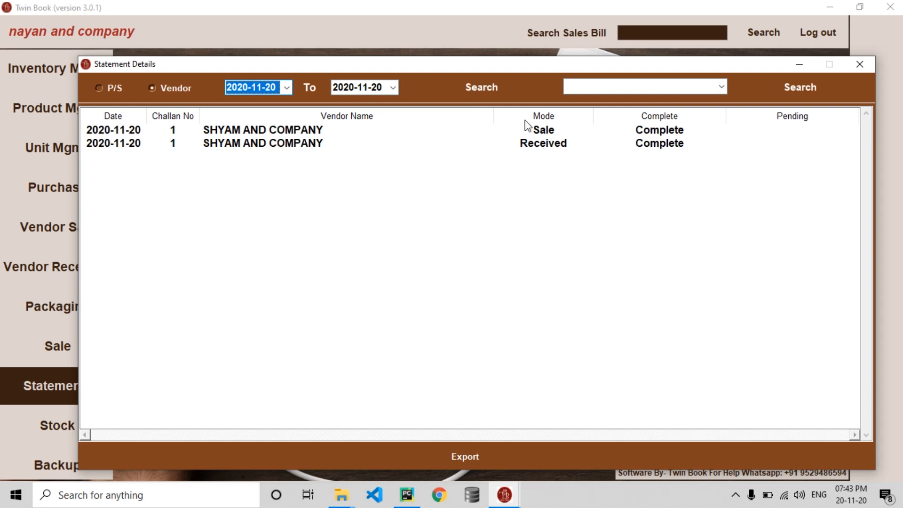
pyautogui.click(551, 133)
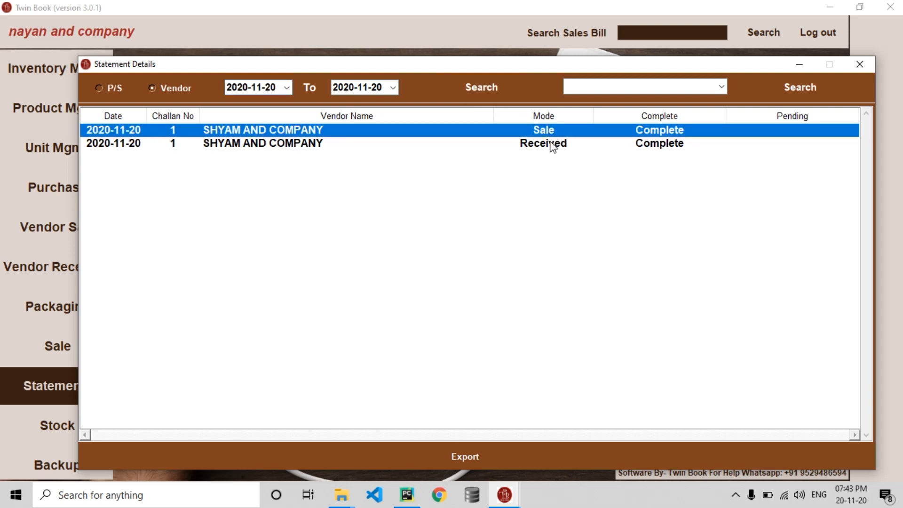
pyautogui.click(553, 147)
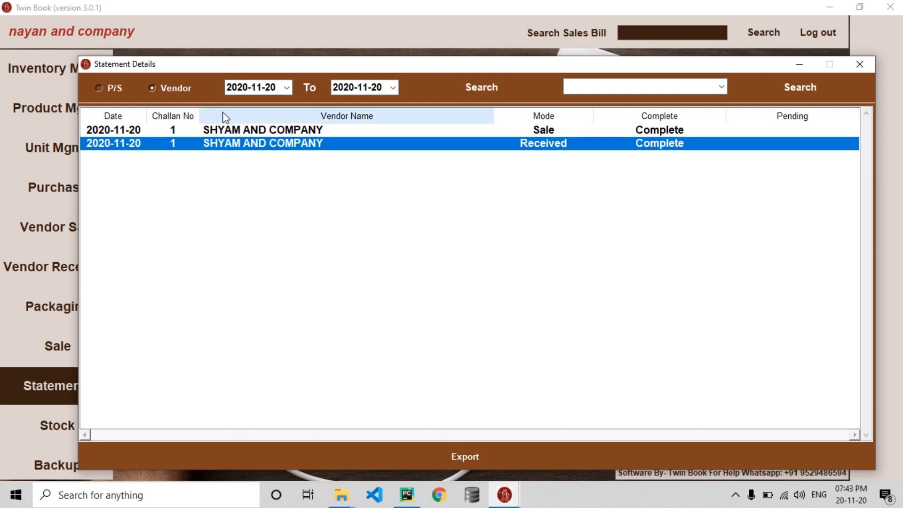
# Search the P/S statement from 2020-11-20 to 2020-11-20 and review its purchase and sales rows.
pyautogui.click(111, 86)
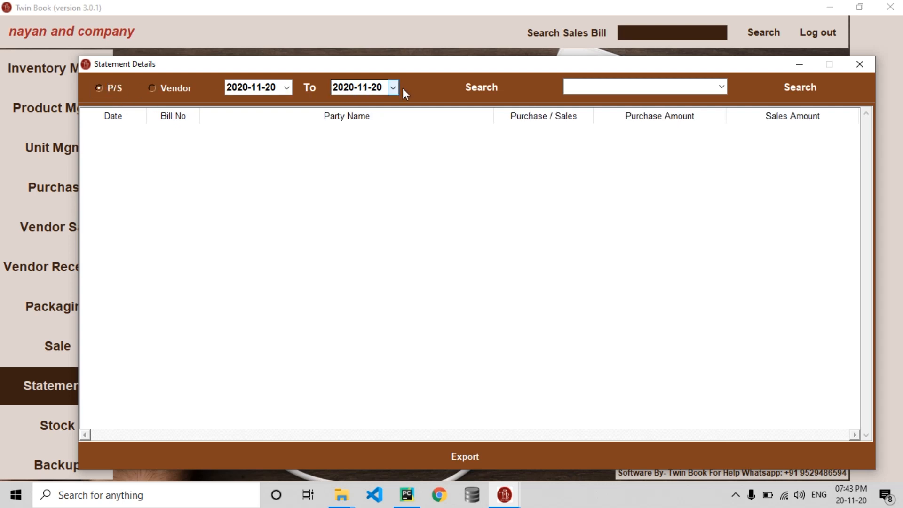
pyautogui.click(457, 90)
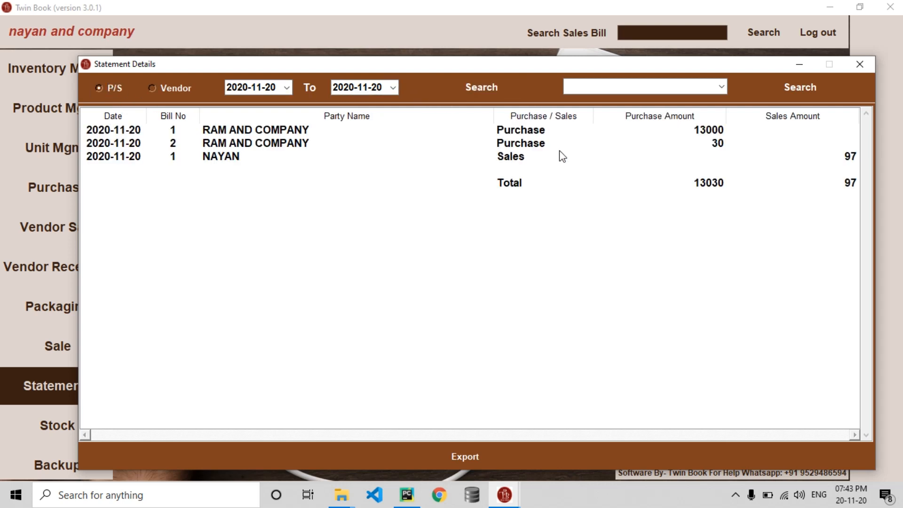
pyautogui.click(530, 133)
pyautogui.press('Down')
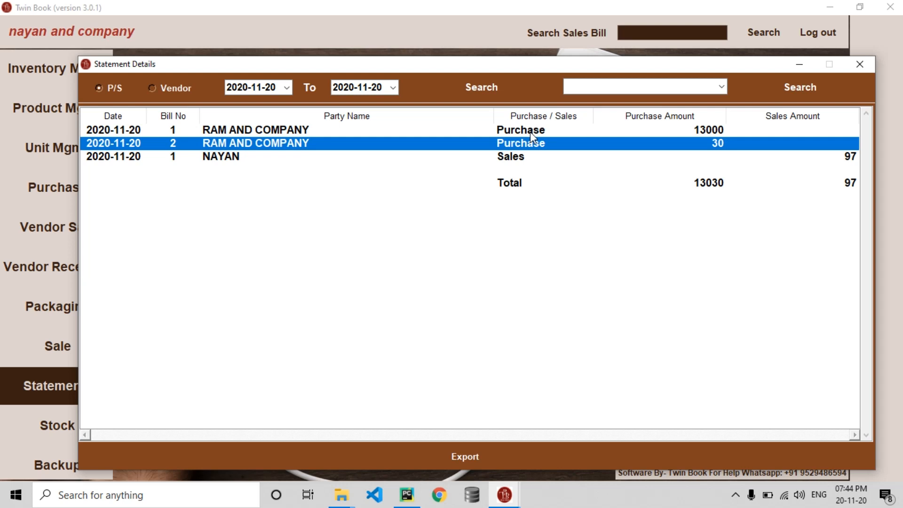
pyautogui.press('Down')
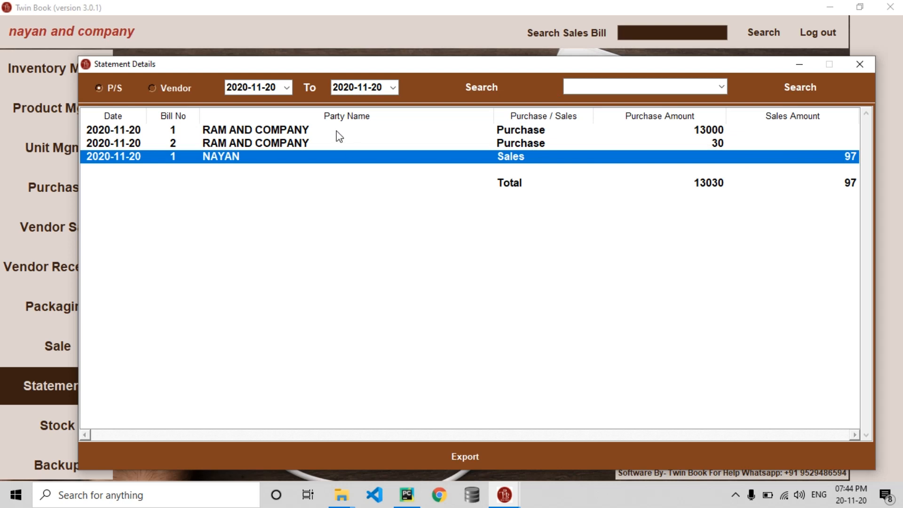
pyautogui.click(262, 134)
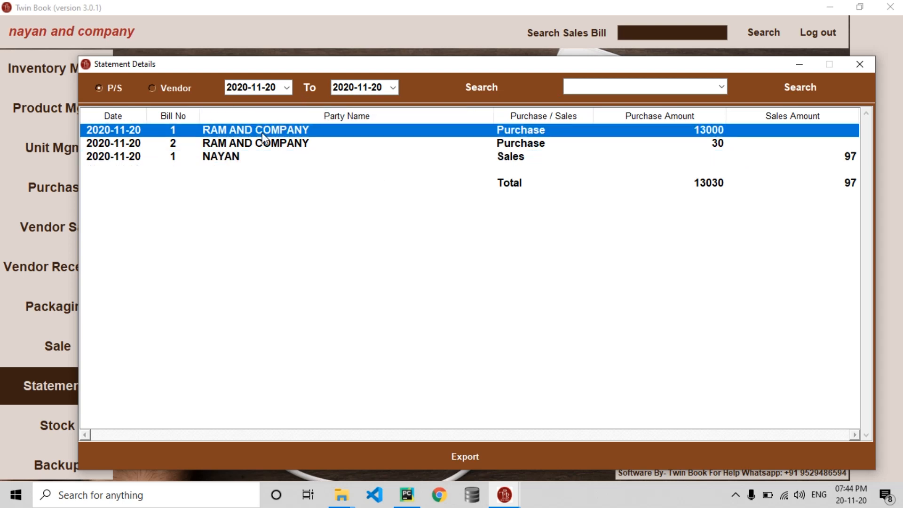
# Filter the P/S statement by party RAM AND COMPANY and review the listed purchase bills.
pyautogui.click(637, 87)
pyautogui.write('RAM AND COMPANY')
pyautogui.click(799, 87)
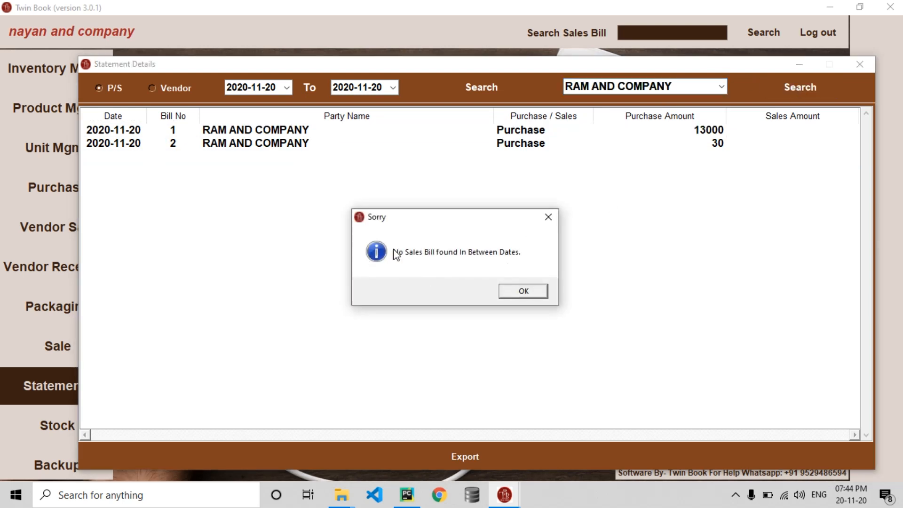
pyautogui.click(517, 293)
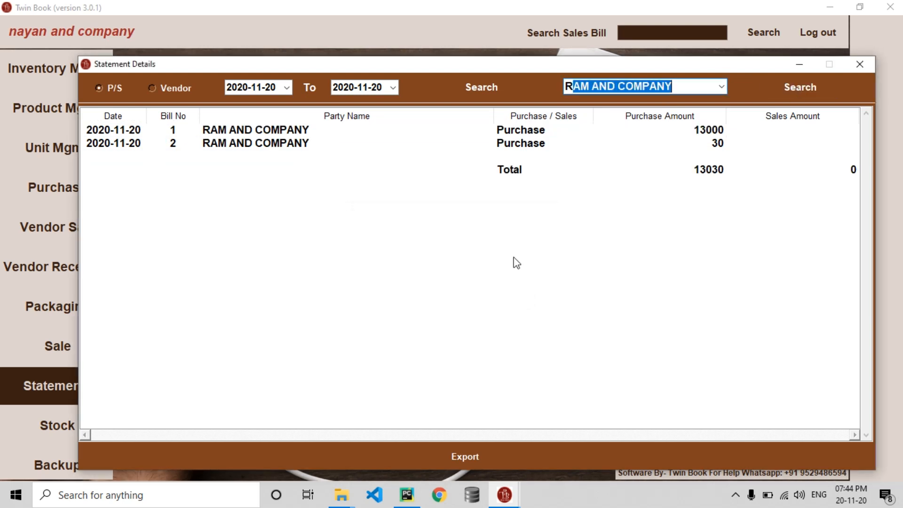
pyautogui.click(512, 150)
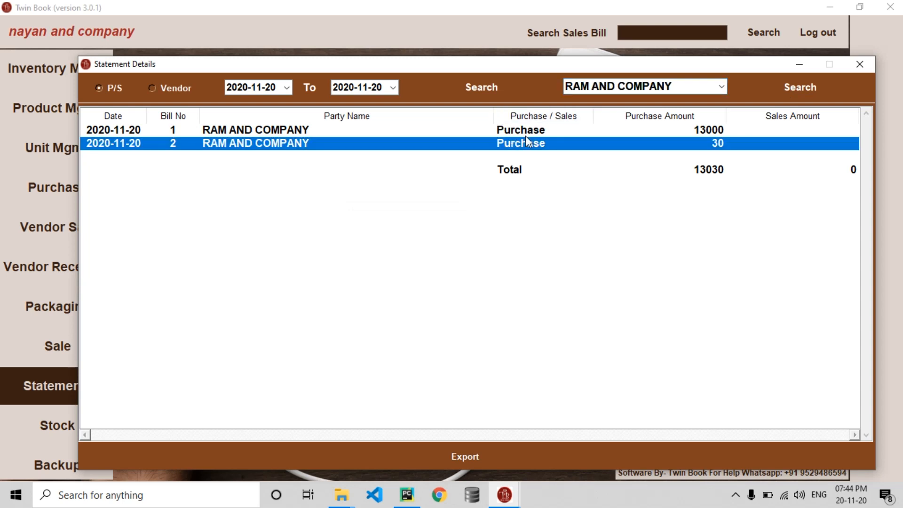
pyautogui.click(526, 134)
pyautogui.click(646, 157)
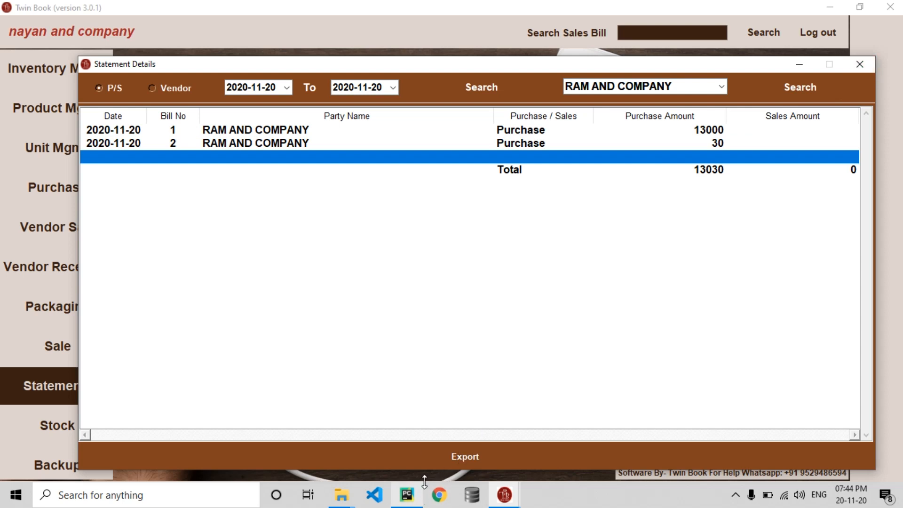
# Export the RAM AND COMPANY statement as a report and close the statement window.
pyautogui.click(481, 461)
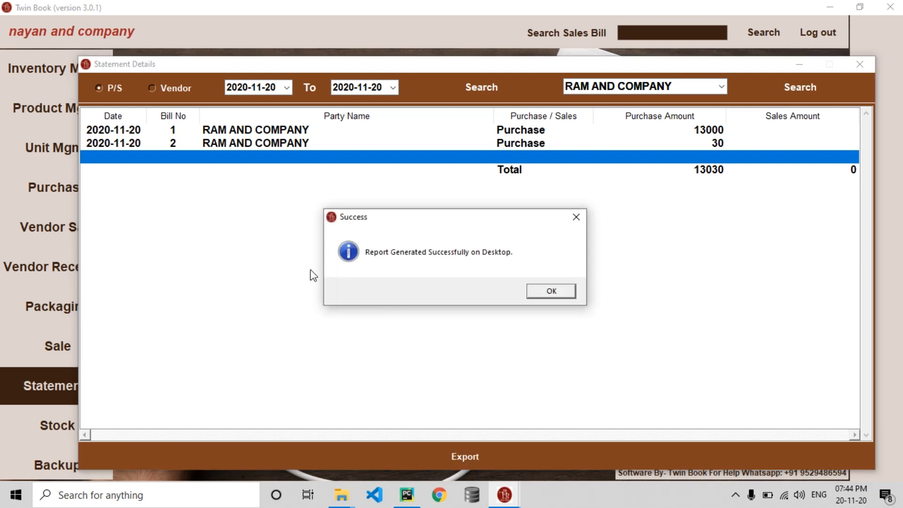
pyautogui.click(550, 291)
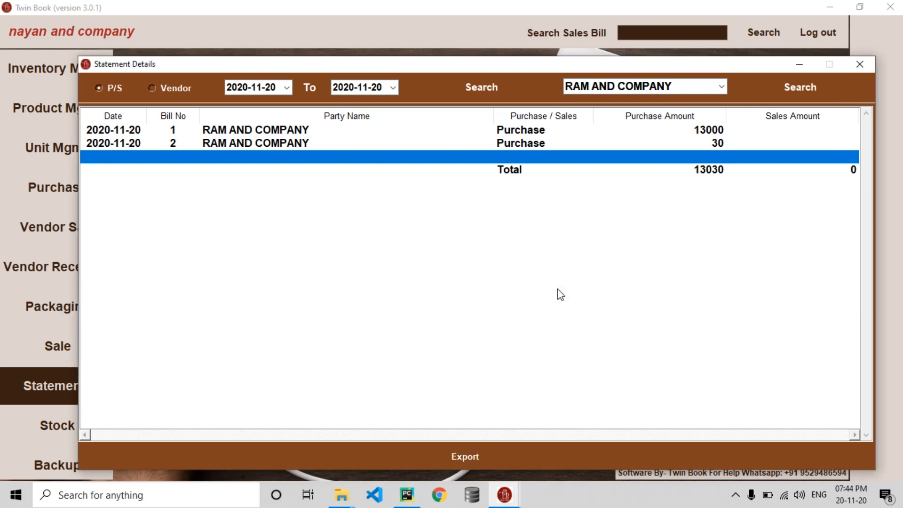
pyautogui.click(861, 64)
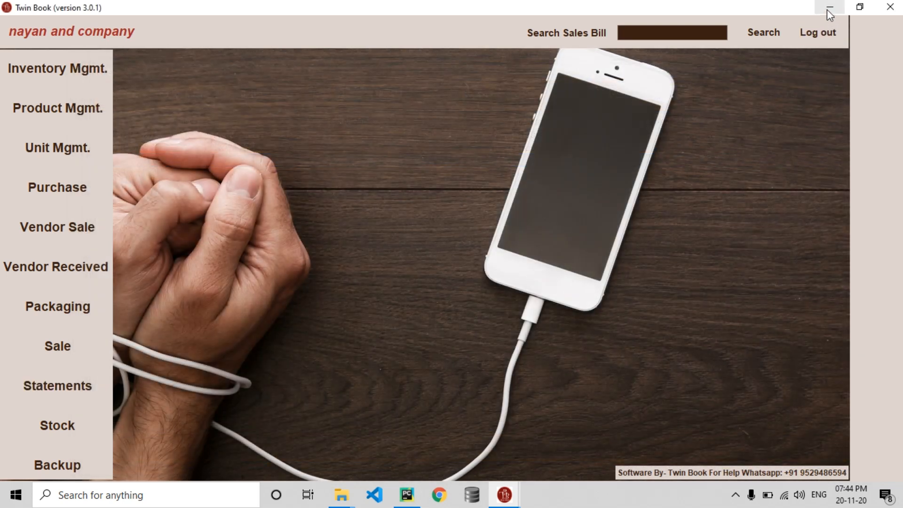
# Open the exported Account Statement 19-44-29.xlsx in Excel from the desktop and fit all column widths to their contents.
pyautogui.click(830, 7)
pyautogui.click(319, 110)
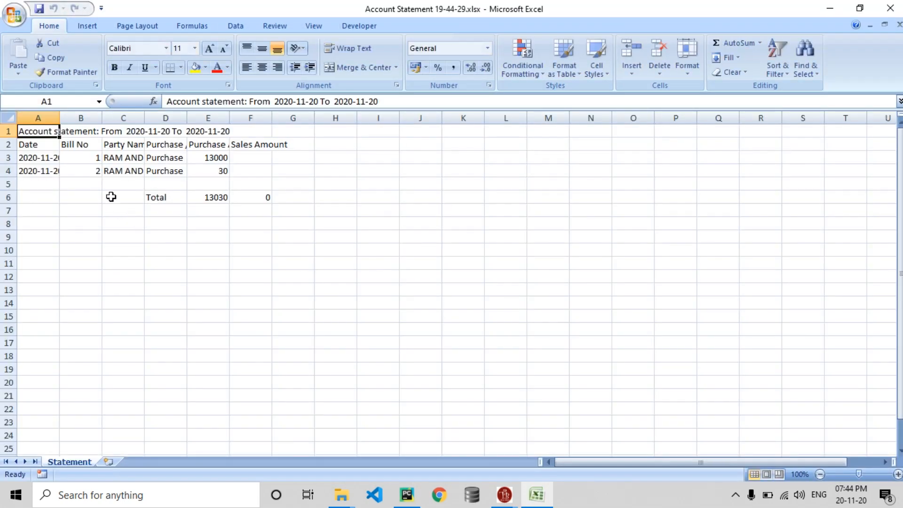
pyautogui.click(7, 118)
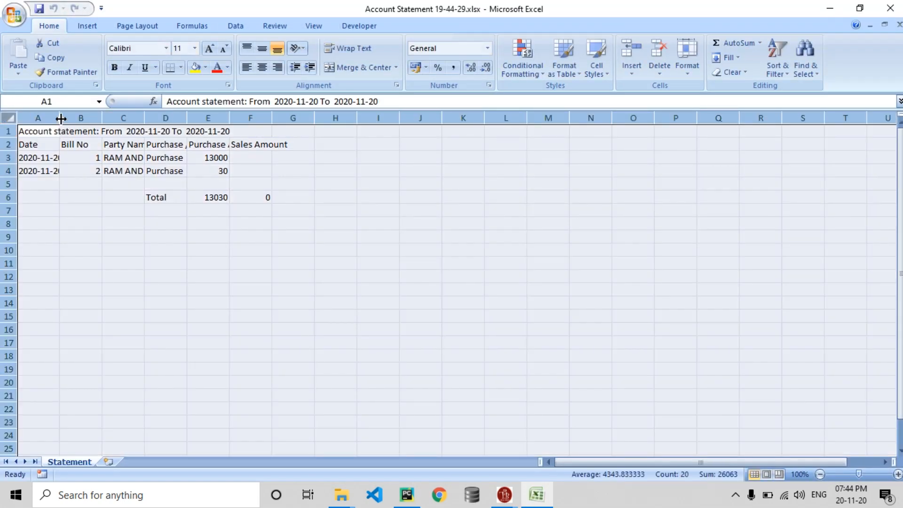
pyautogui.doubleClick(60, 117)
pyautogui.click(231, 292)
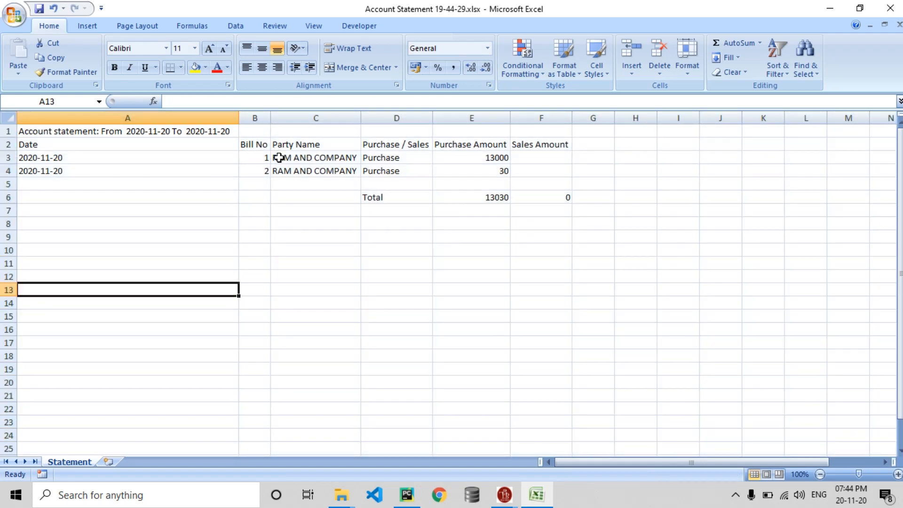
pyautogui.click(301, 160)
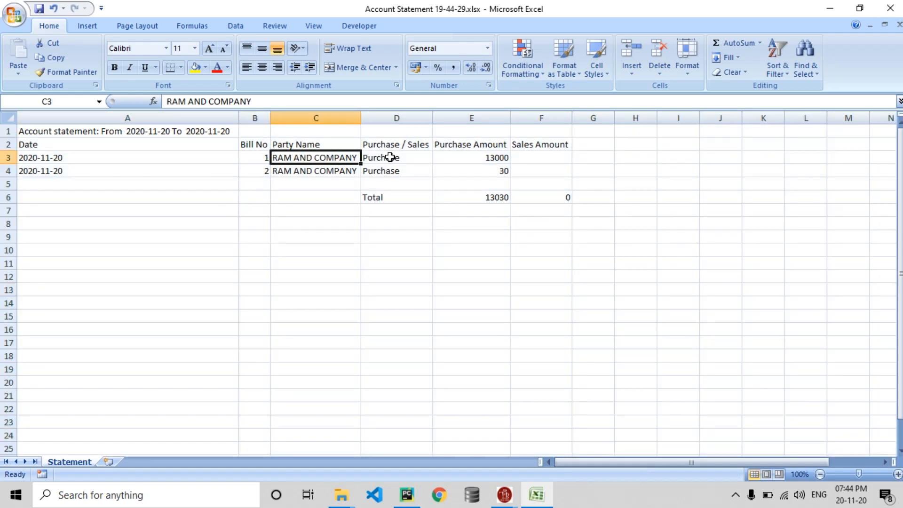
# Review the purchase type and amount cells of the account statement and close the workbook without saving changes.
pyautogui.moveTo(385, 158); pyautogui.dragTo(397, 183)
pyautogui.moveTo(487, 156); pyautogui.dragTo(501, 187)
pyautogui.click(891, 8)
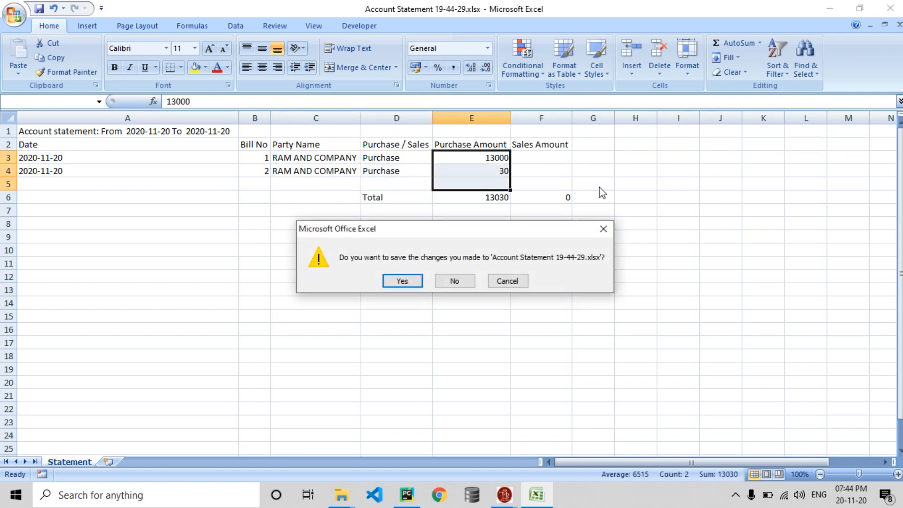
pyautogui.click(447, 281)
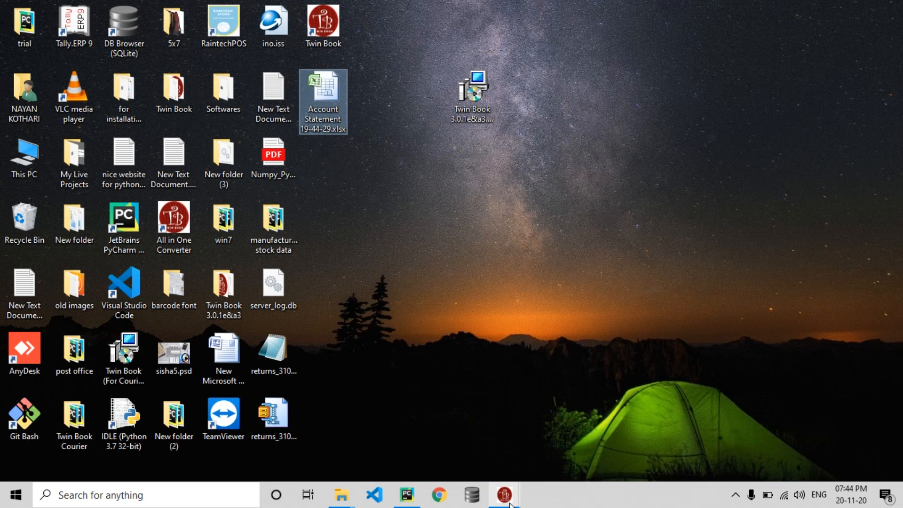
# Switch back to Twin Book and close the Search Bill Window.
pyautogui.moveTo(505, 494)
pyautogui.click(466, 422)
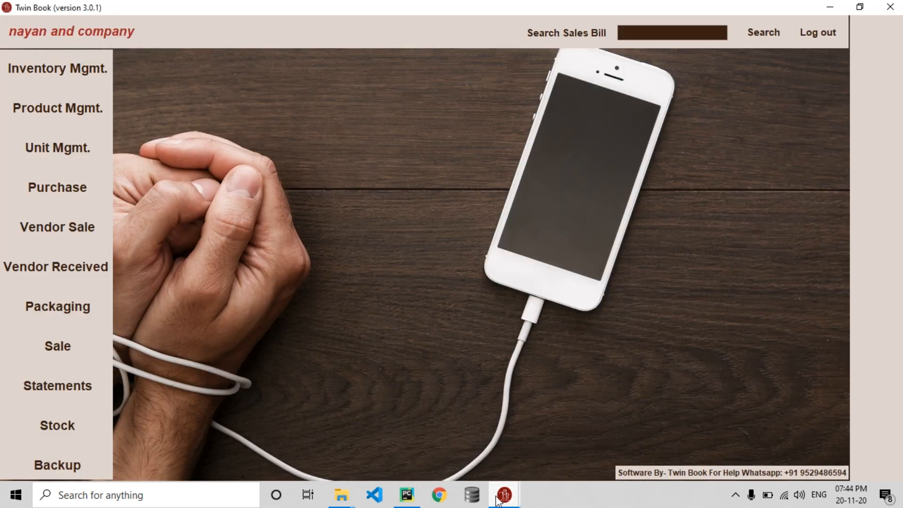
pyautogui.moveTo(504, 495)
pyautogui.click(556, 475)
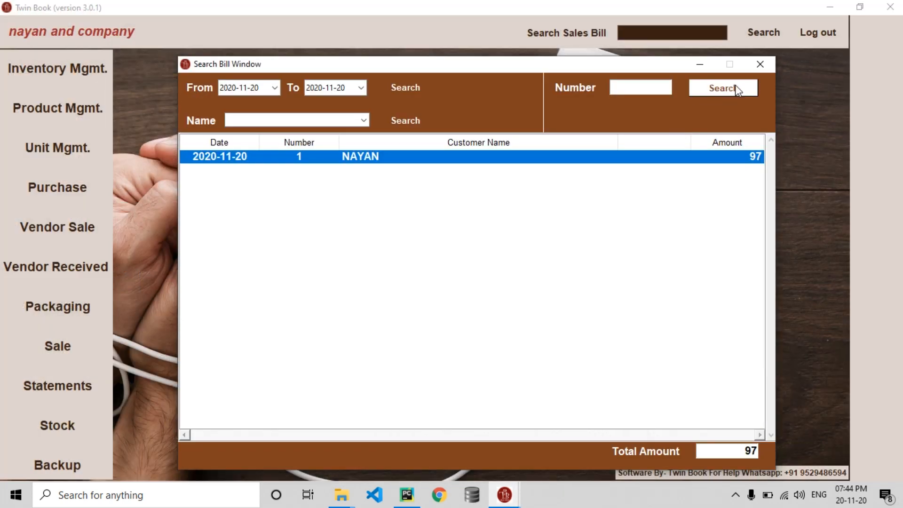
pyautogui.click(760, 66)
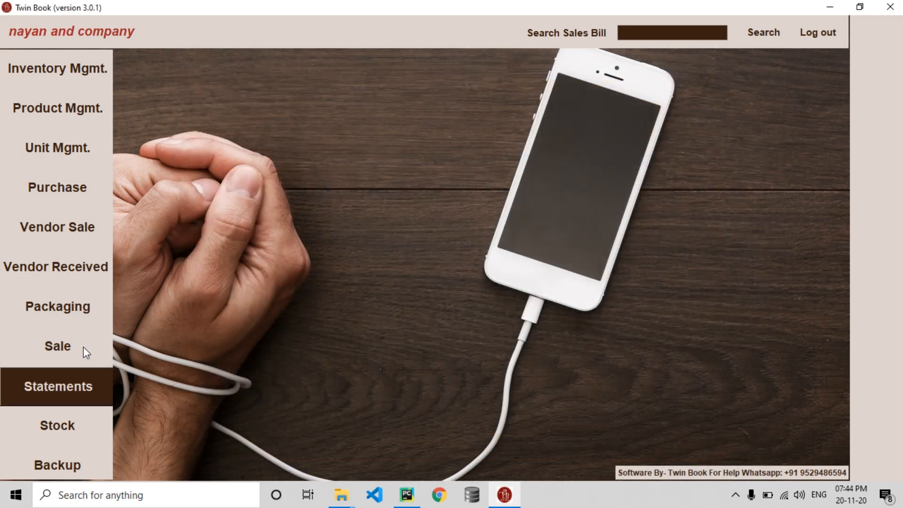
# View the Stock Management window and the Backup window, closing each without running anything.
pyautogui.click(62, 418)
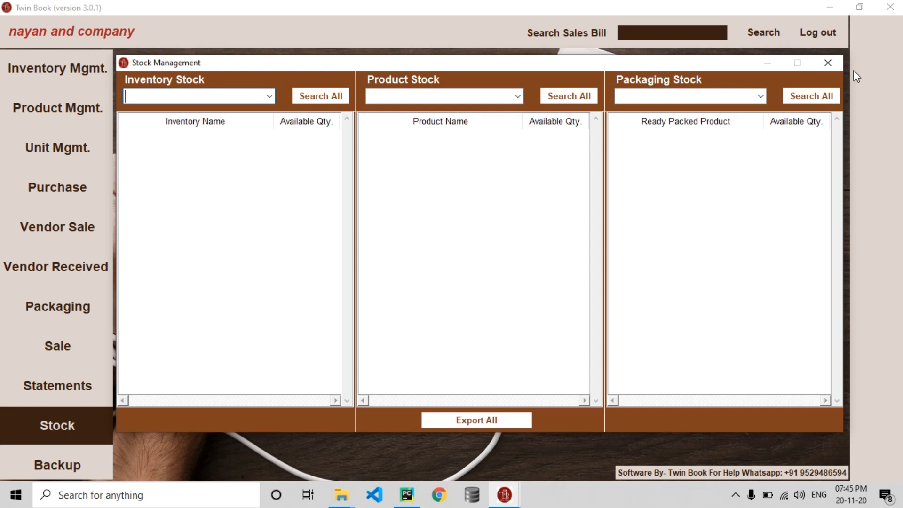
pyautogui.click(829, 63)
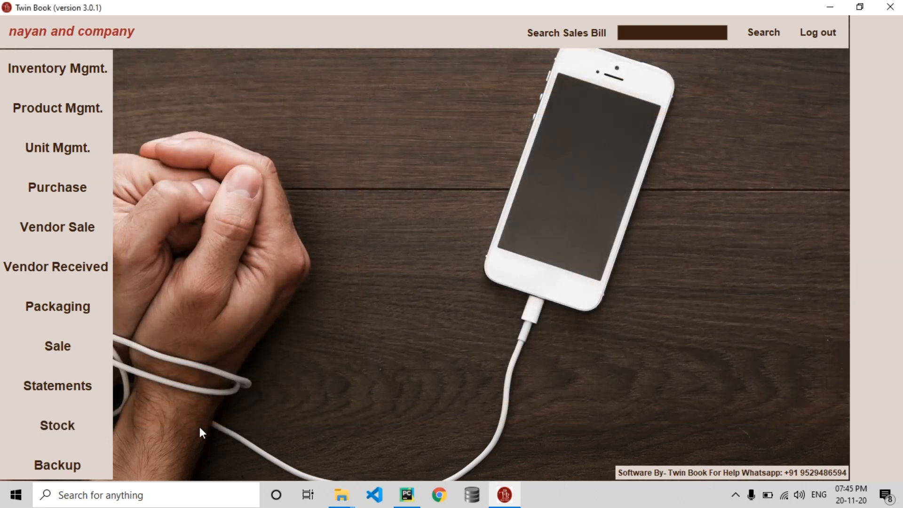
pyautogui.click(87, 459)
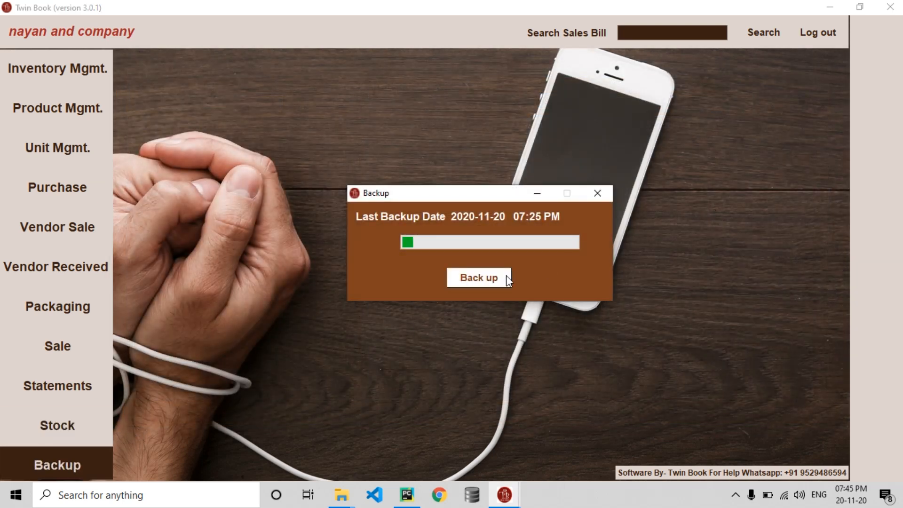
pyautogui.click(602, 195)
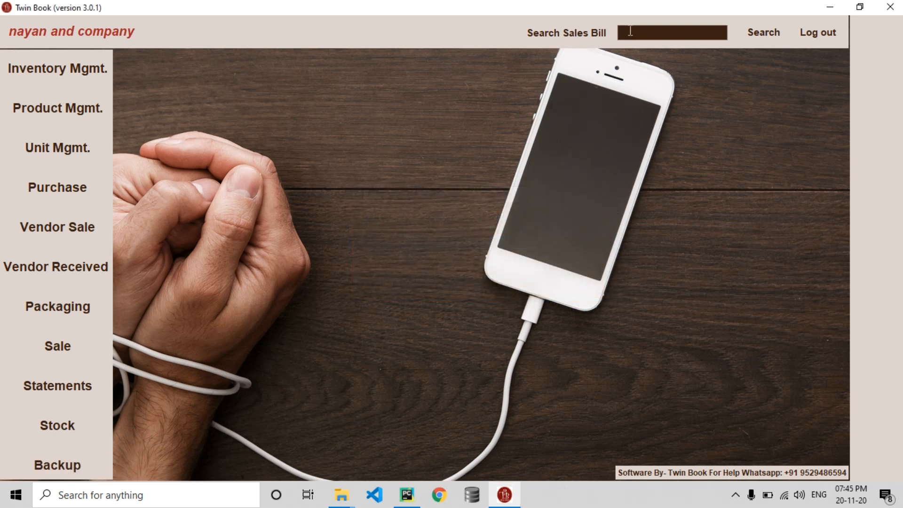
# Search for sales bill number 1, review its XYZ CHARGER line, and close the bill window.
pyautogui.click(650, 31)
pyautogui.write('1')
pyautogui.click(759, 35)
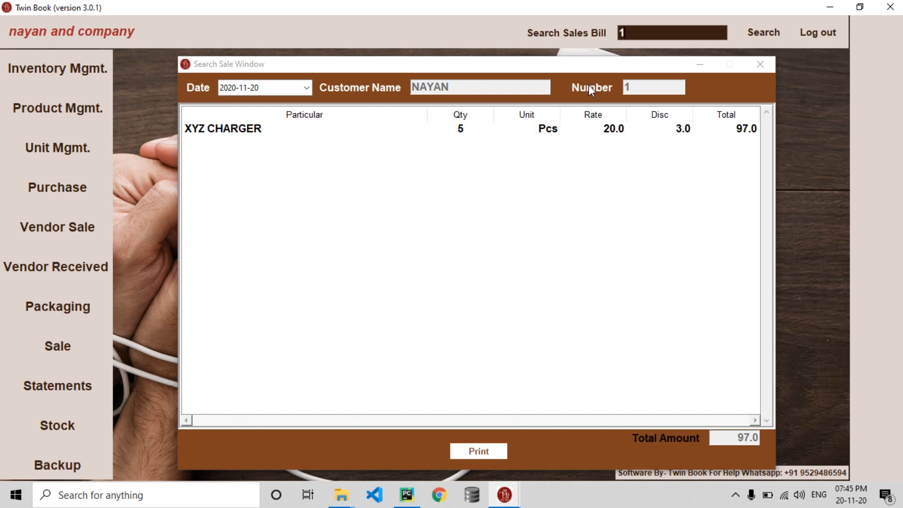
pyautogui.moveTo(549, 64); pyautogui.dragTo(518, 92)
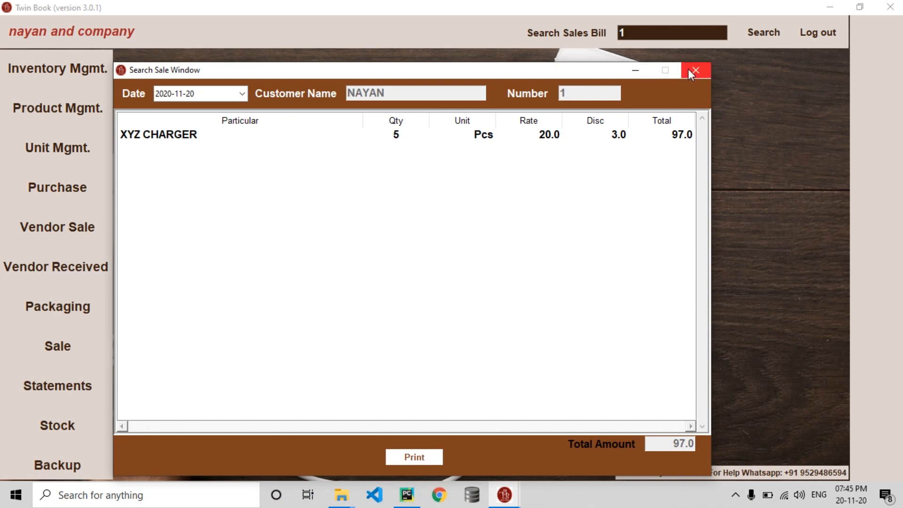
pyautogui.click(688, 69)
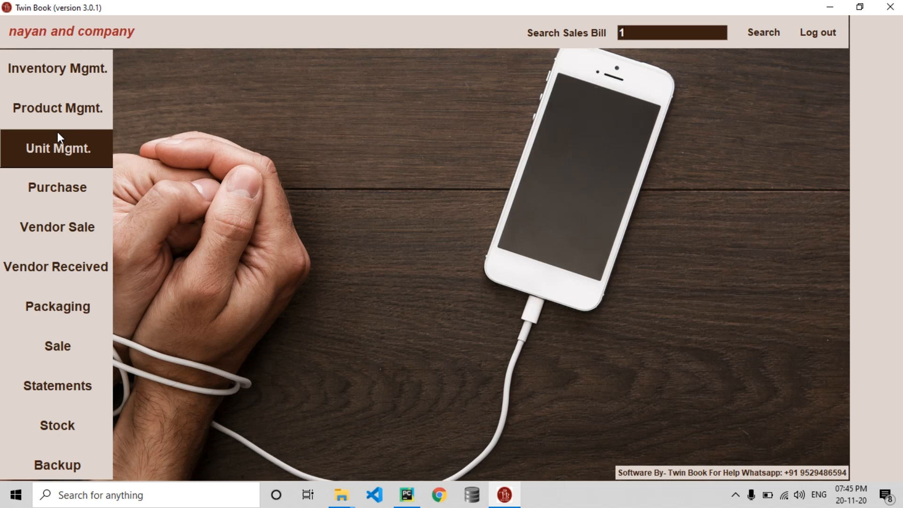
# View the Inventory Management window and close it without making an entry.
pyautogui.click(62, 87)
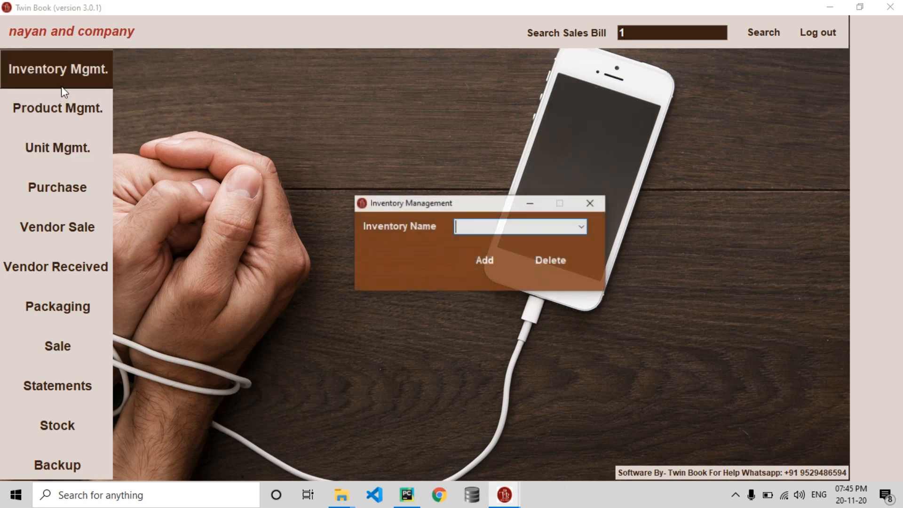
pyautogui.click(592, 203)
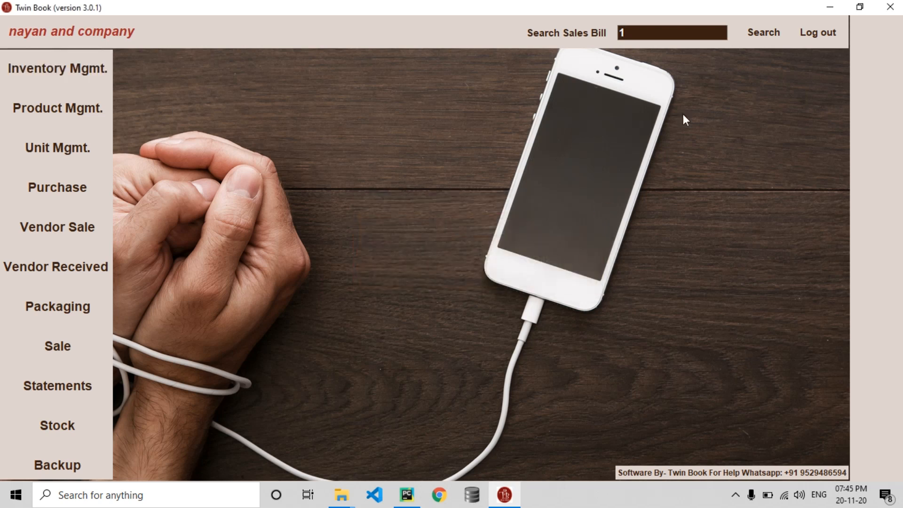
# Log out of Twin Book, confirming the logout, and close the login panel.
pyautogui.click(821, 38)
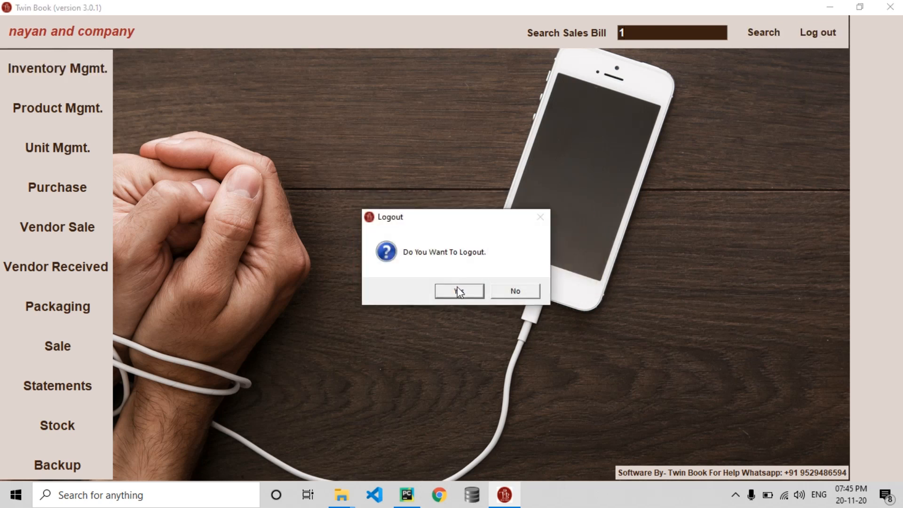
pyautogui.click(458, 292)
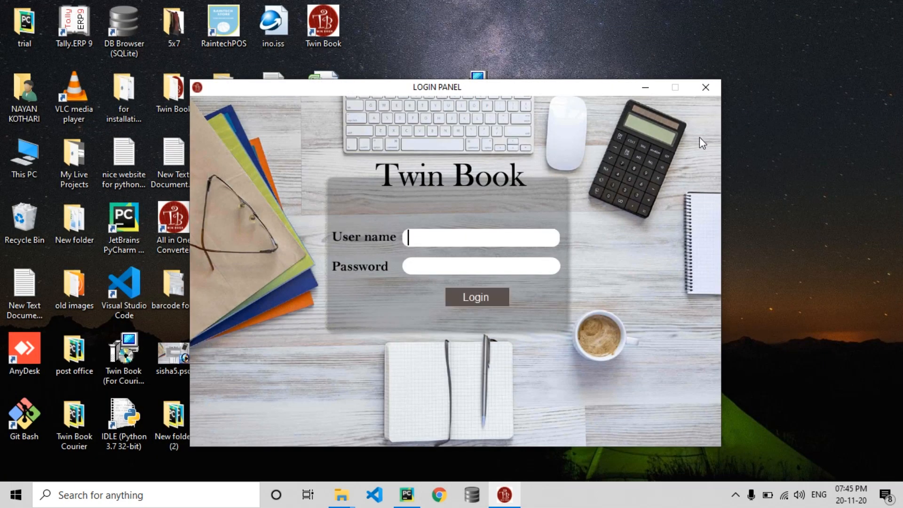
pyautogui.click(706, 88)
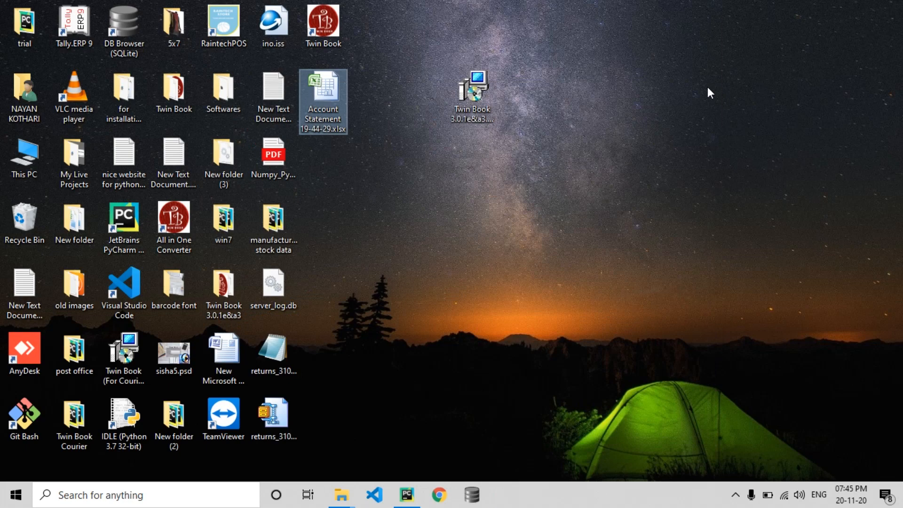